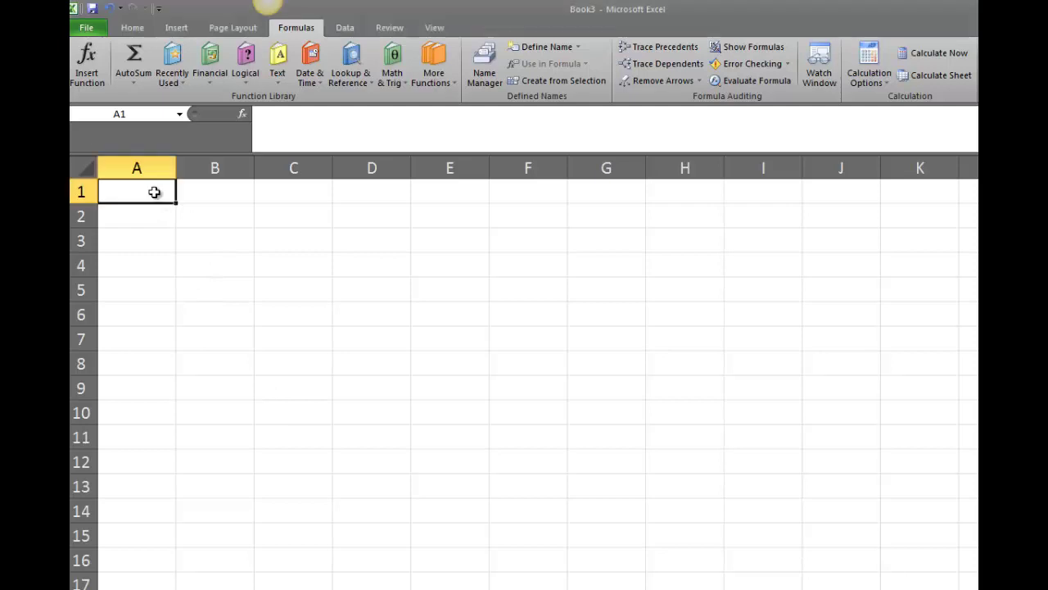
# Enter the headers Die 1 and Die 2 in A1 and B1 and extend the series through Die 5 in E1
pyautogui.write('Dice')
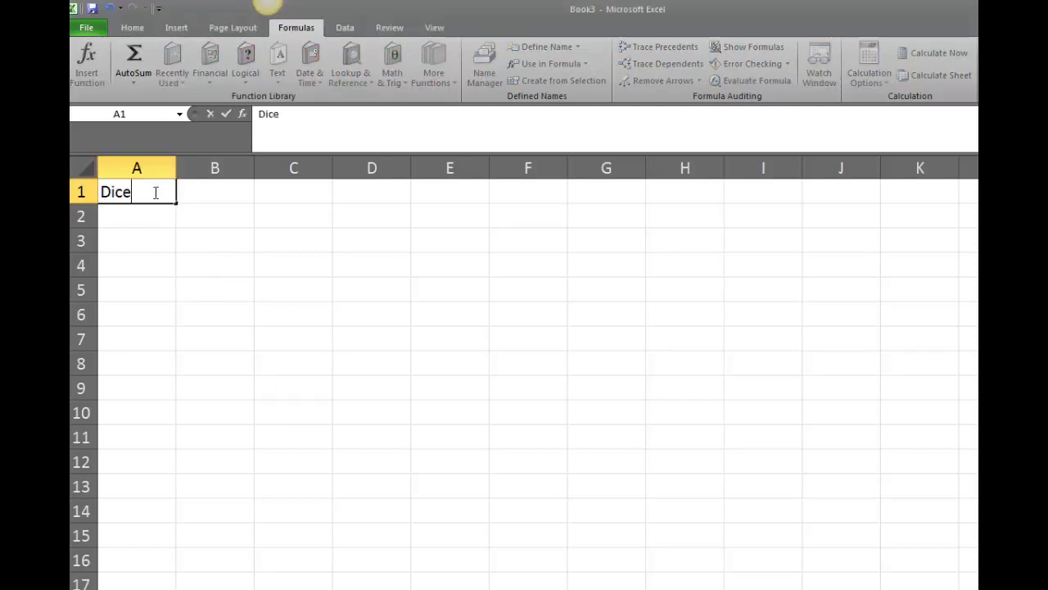
pyautogui.press('BackSpace')
pyautogui.press('BackSpace')
pyautogui.write('e 1')
pyautogui.press('Tab')
pyautogui.write('Die')
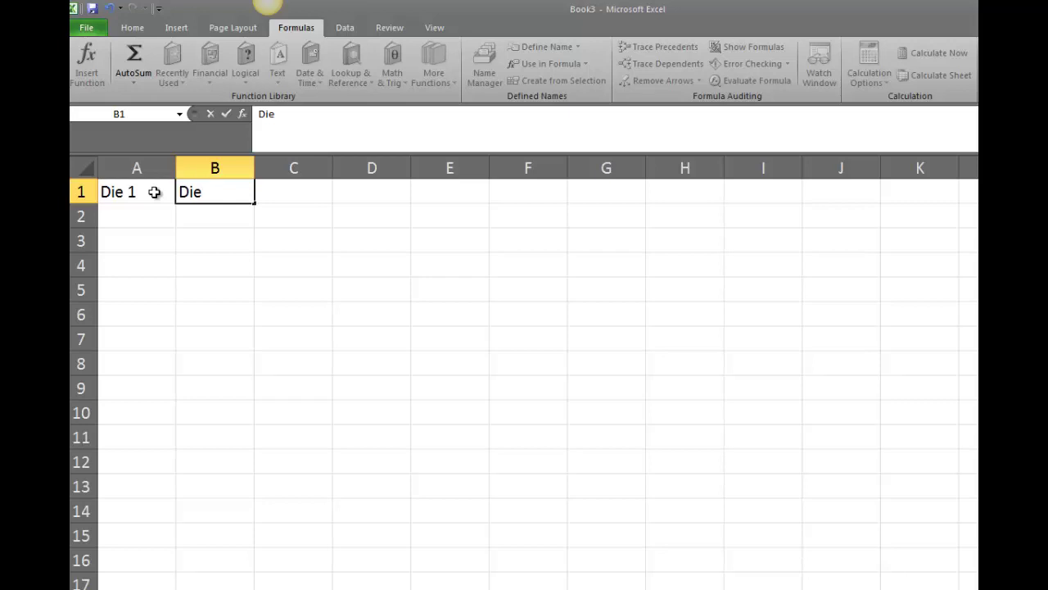
pyautogui.write(' 2')
pyautogui.press('Return')
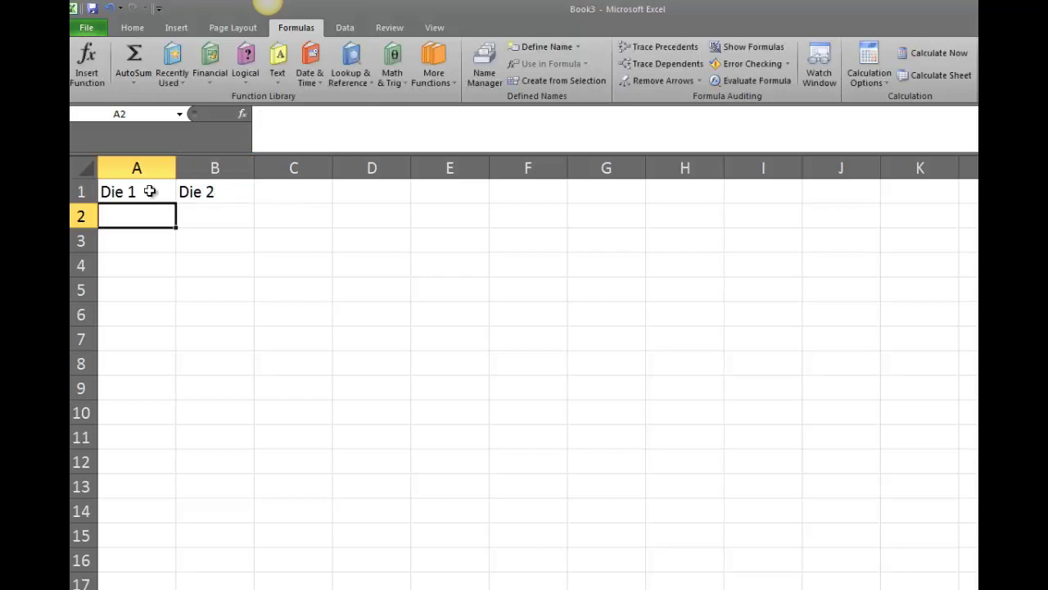
pyautogui.moveTo(151, 191); pyautogui.dragTo(210, 192)
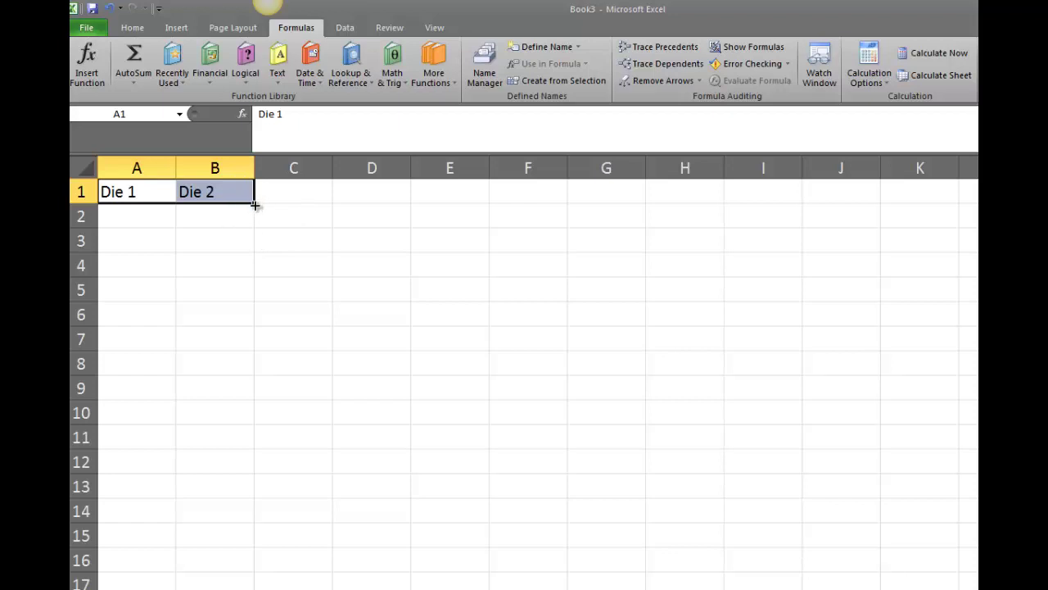
pyautogui.moveTo(254, 204); pyautogui.dragTo(462, 206)
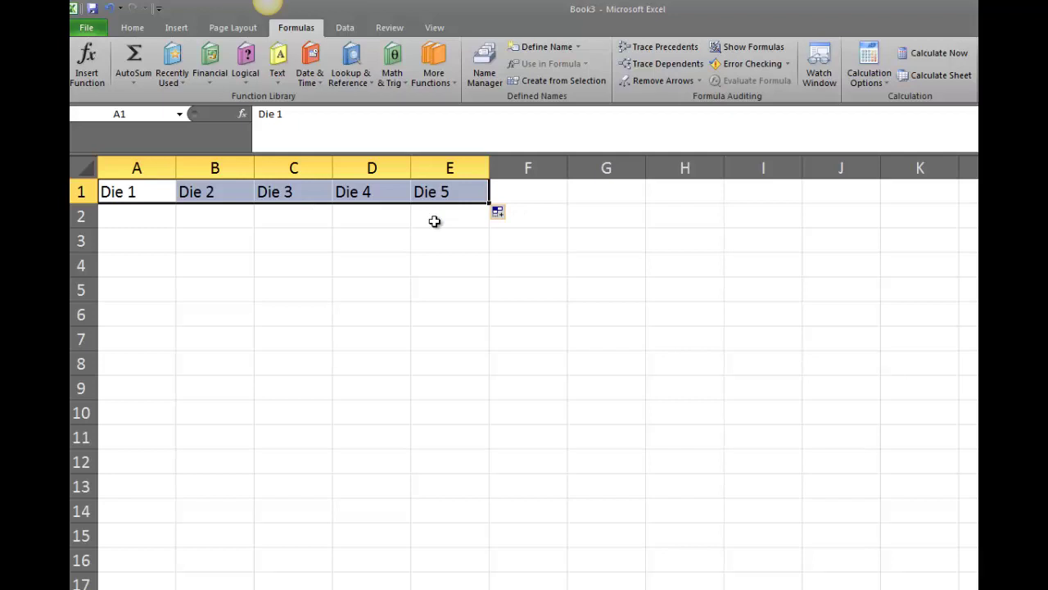
# Enter the header Sum in cell F1
pyautogui.click(514, 190)
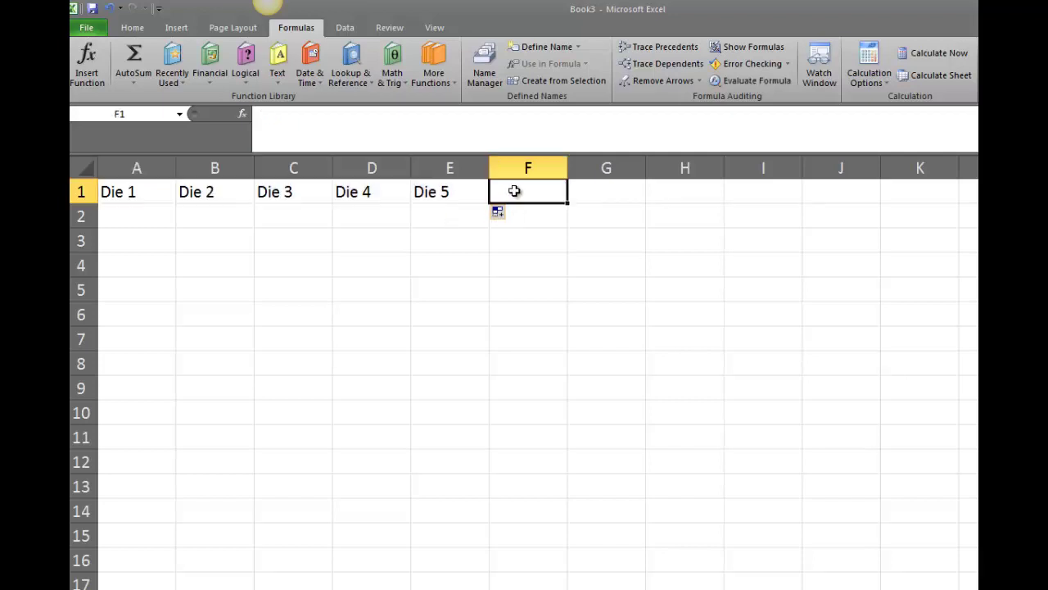
pyautogui.write('Sum')
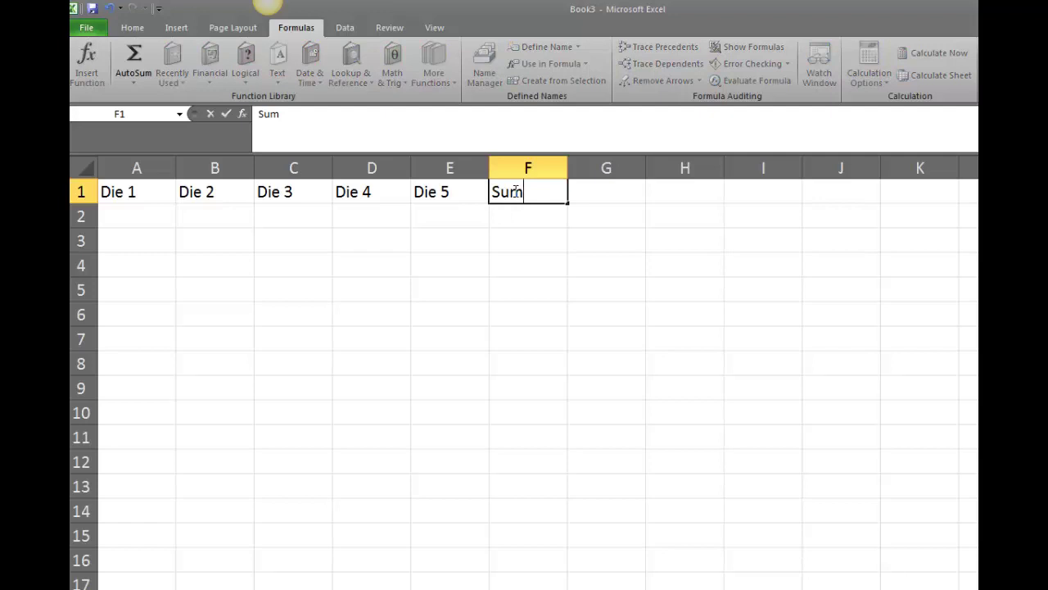
pyautogui.press('Return')
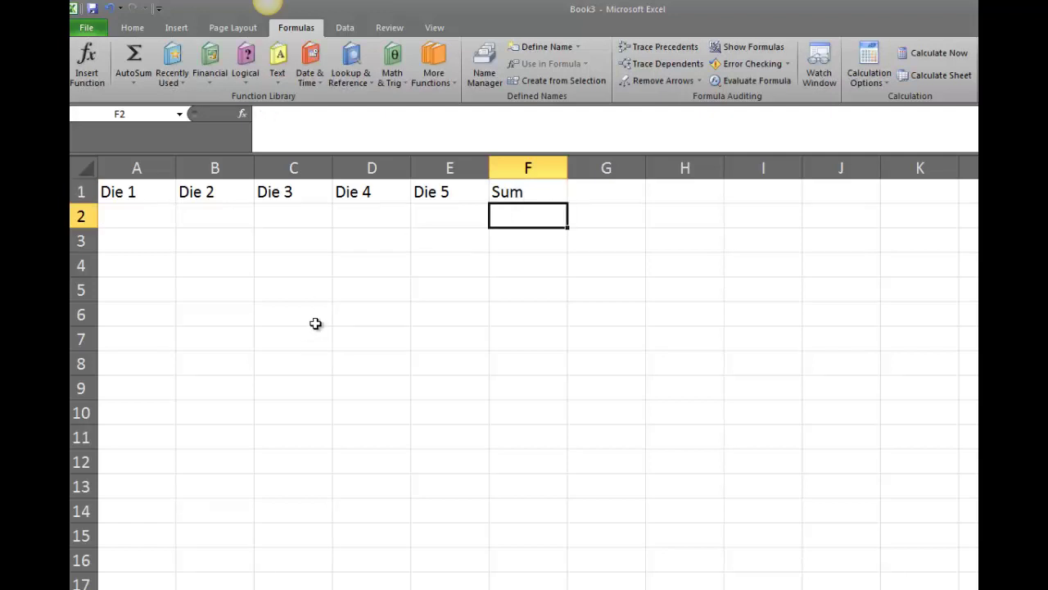
# Enter =RANDBETWEEN(1,6) in A2 and copy the formula across through E2
pyautogui.click(153, 217)
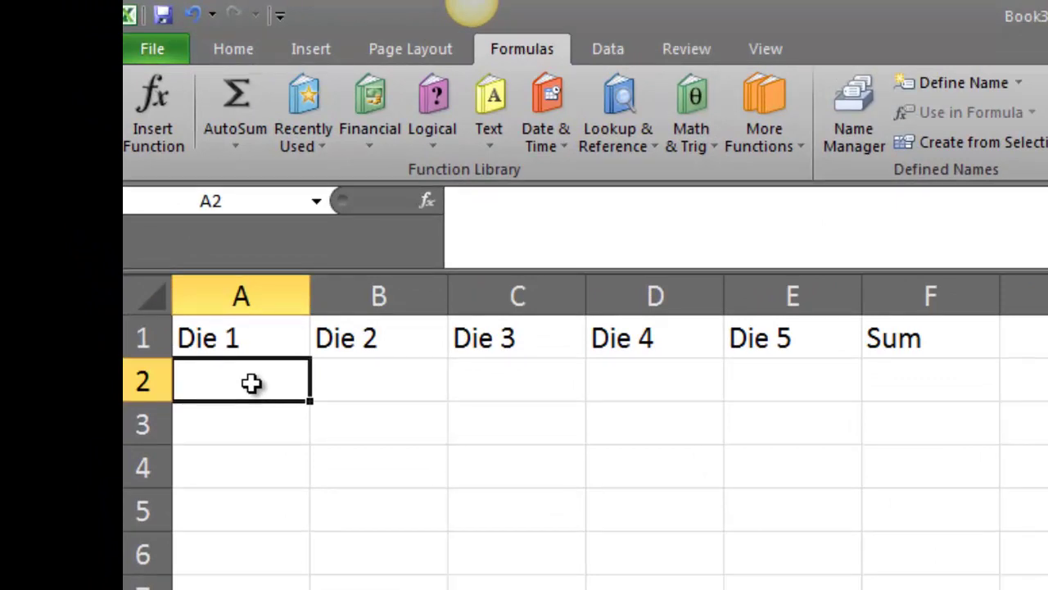
pyautogui.write('=')
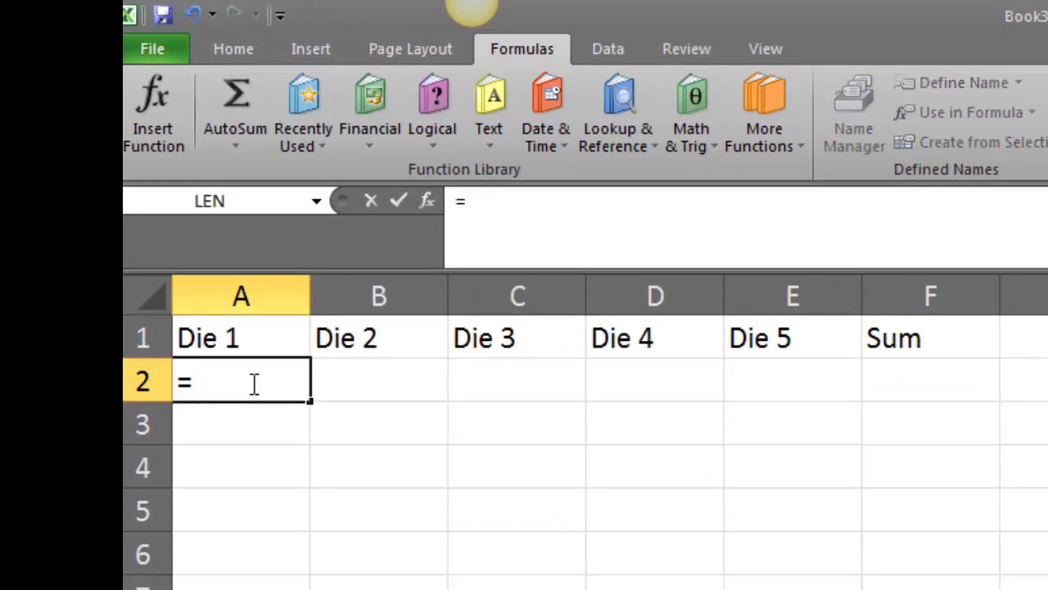
pyautogui.write('rand')
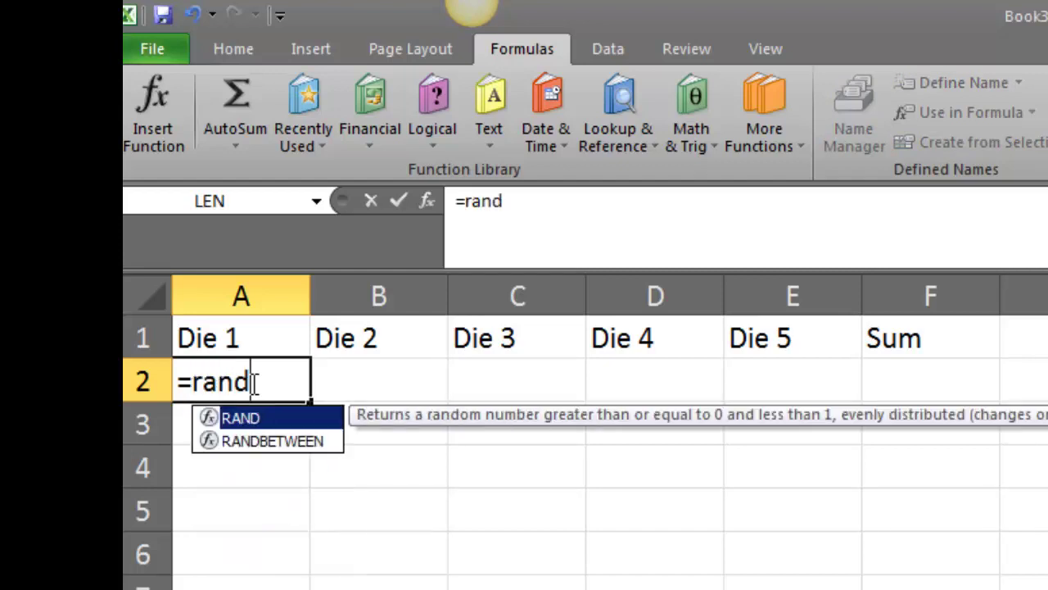
pyautogui.write('betwee')
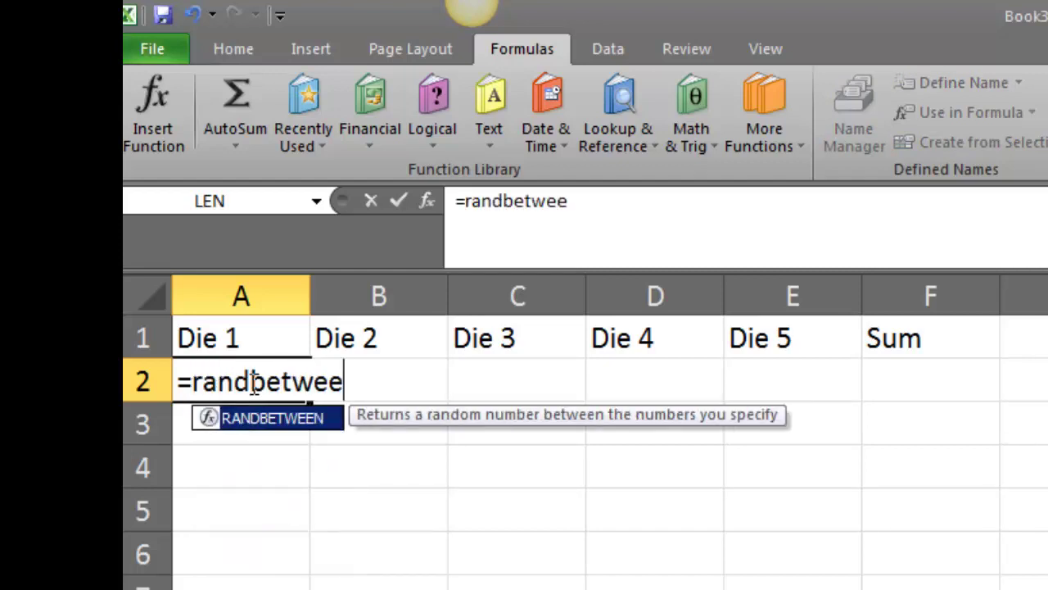
pyautogui.write('n(')
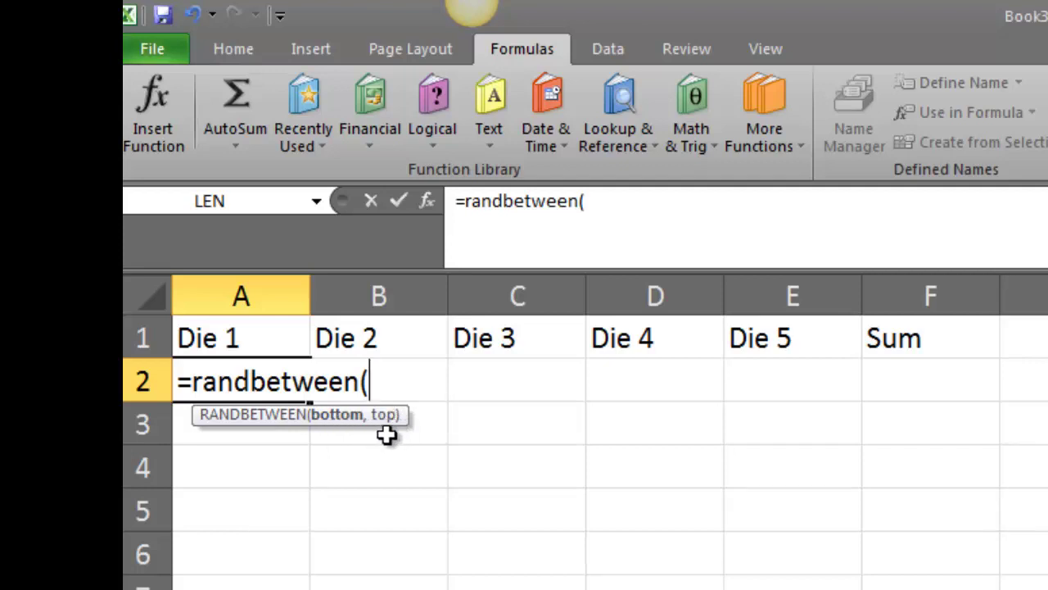
pyautogui.write('1,6')
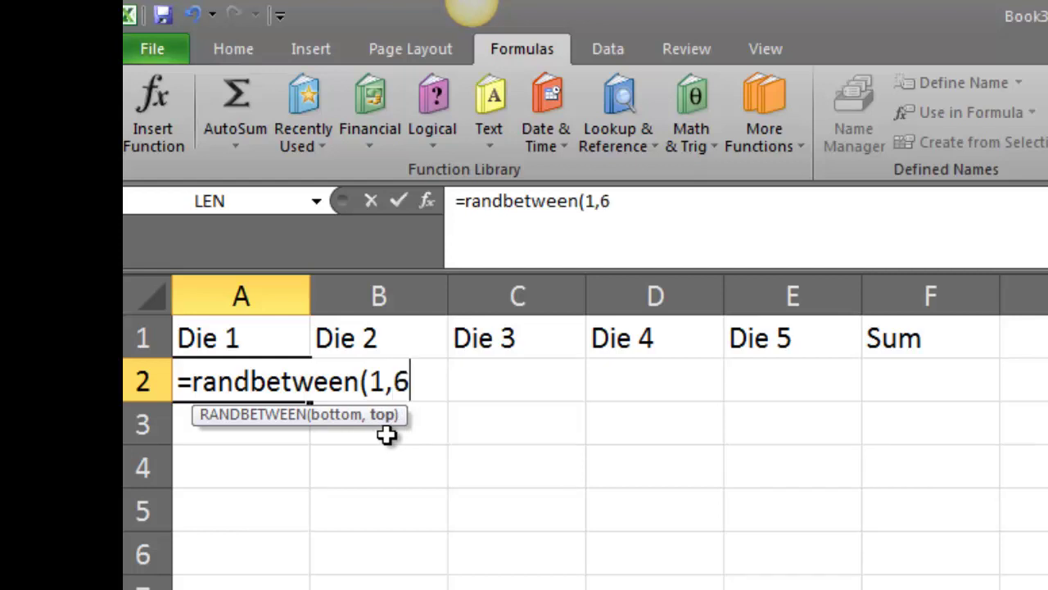
pyautogui.write(')')
pyautogui.press('Return')
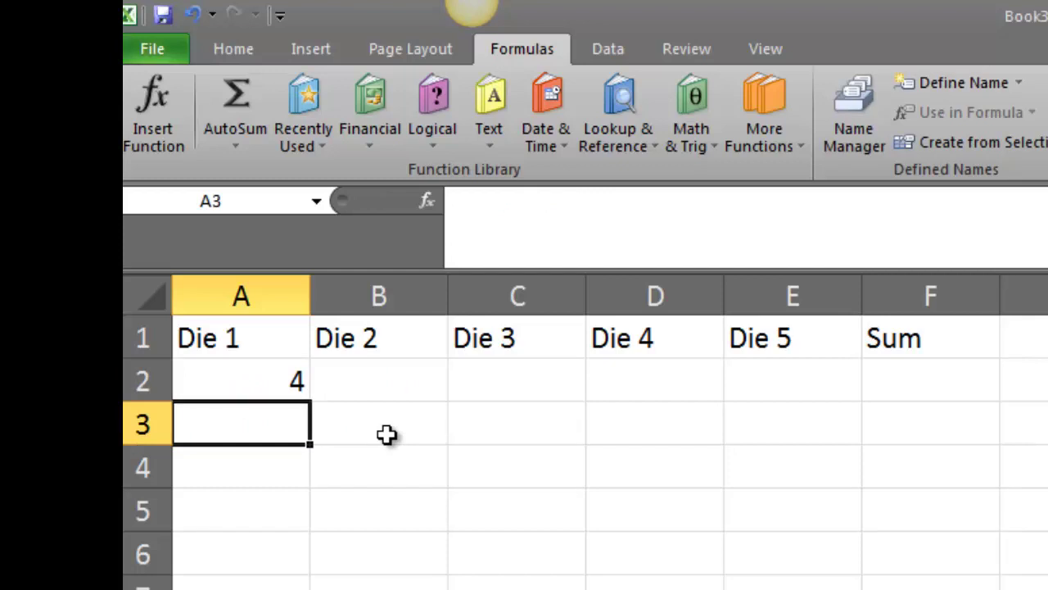
pyautogui.click(262, 389)
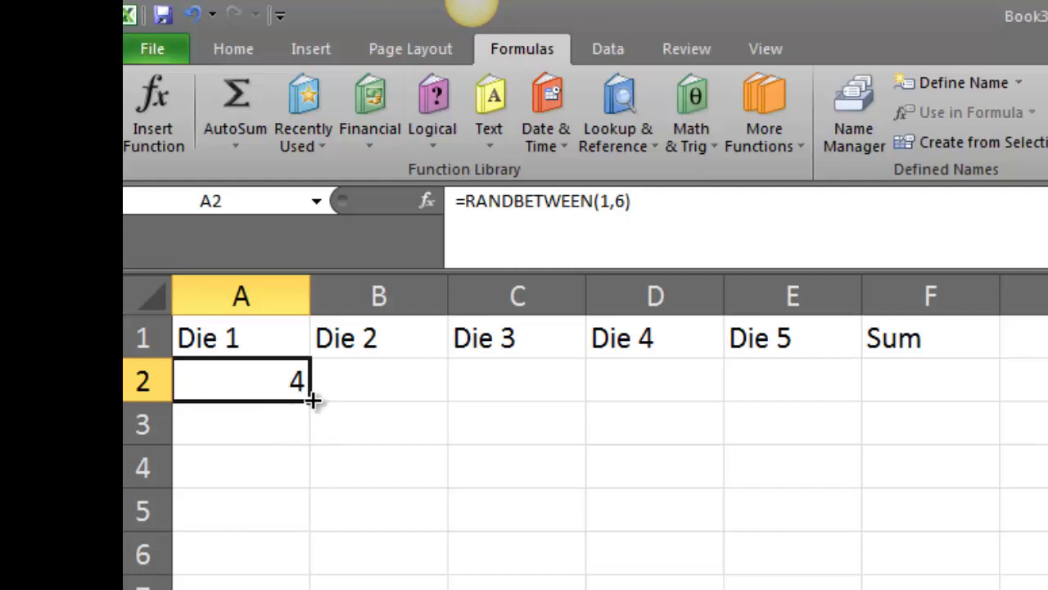
pyautogui.moveTo(313, 399); pyautogui.dragTo(806, 410)
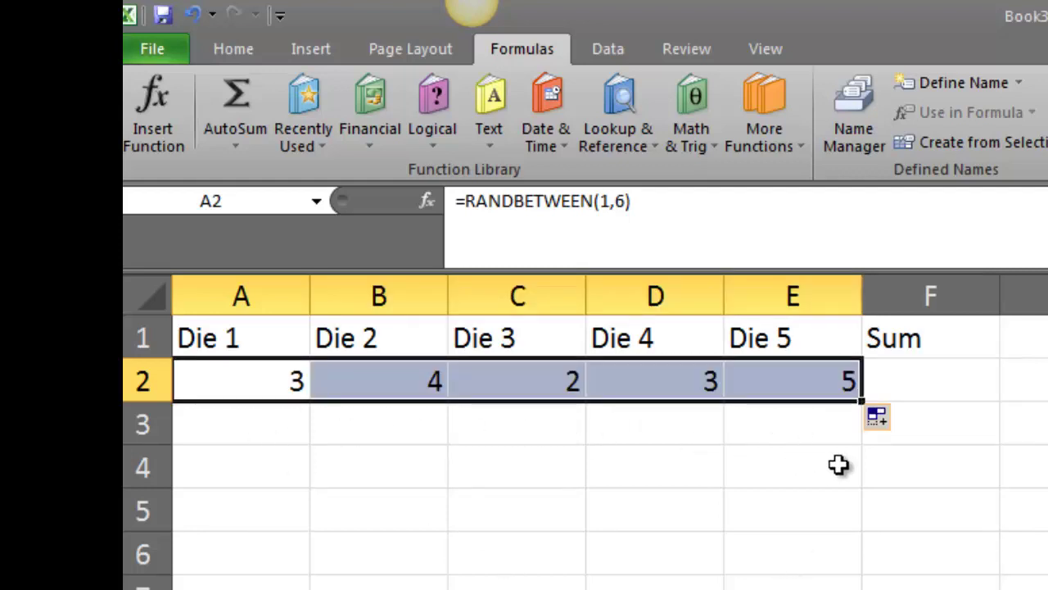
# Enter =SUM(A2:E2) in F2 to add up the five dice
pyautogui.click(930, 382)
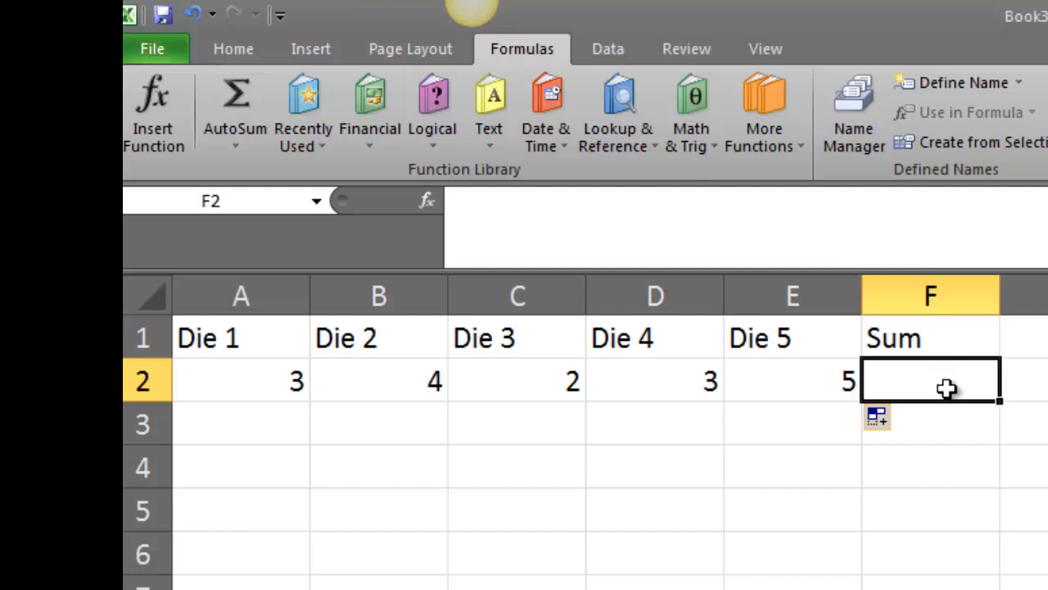
pyautogui.write('=')
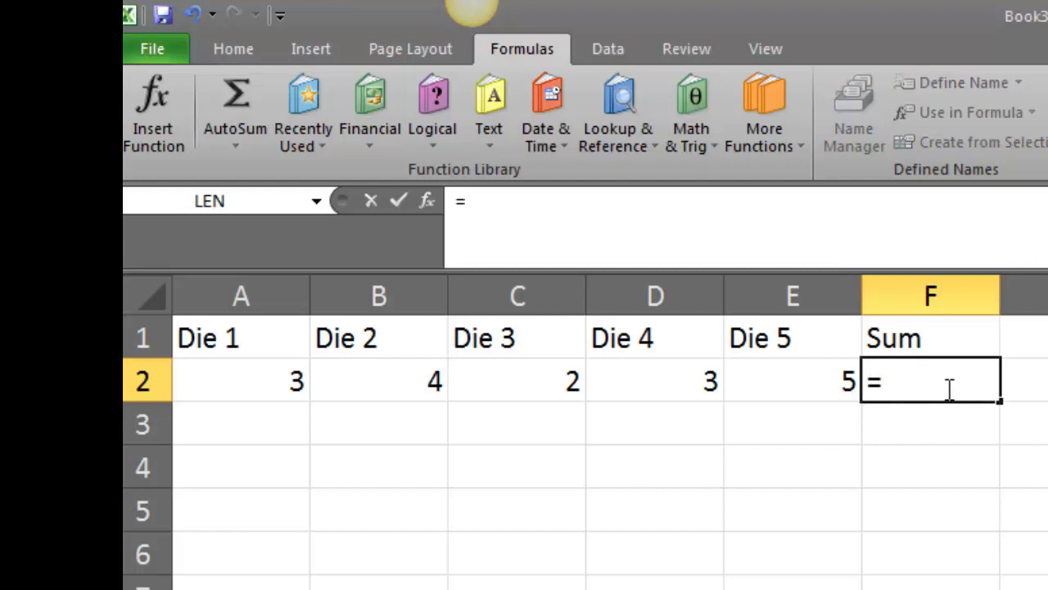
pyautogui.write('sum')
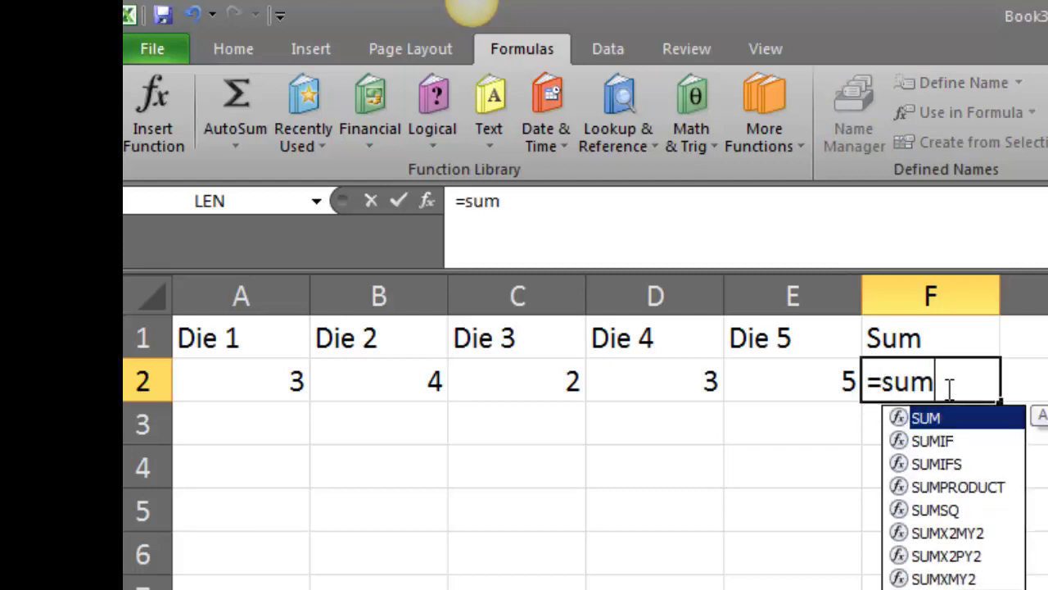
pyautogui.write('(')
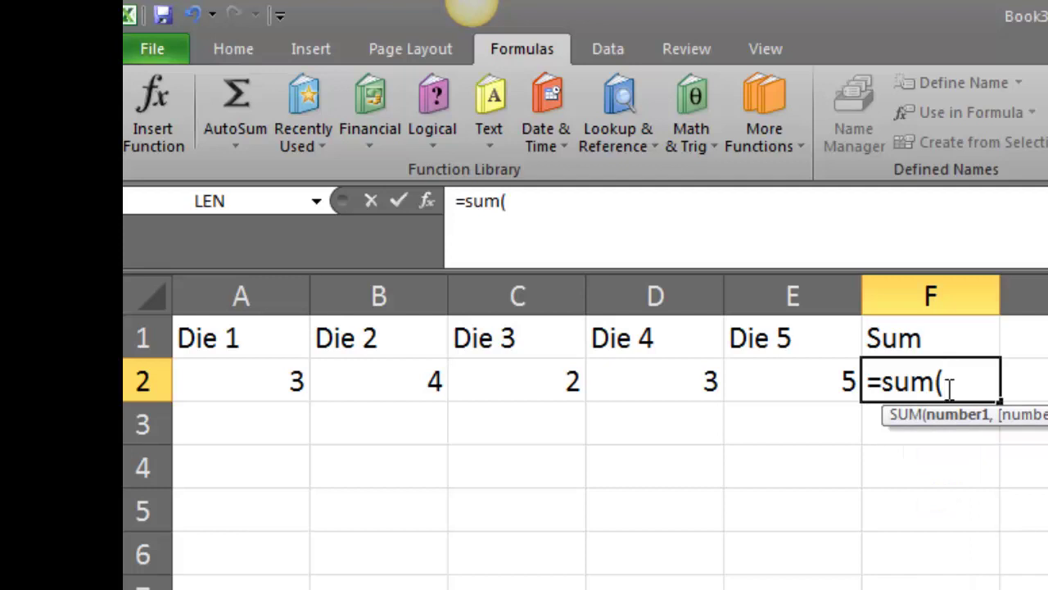
pyautogui.click(292, 379)
pyautogui.moveTo(292, 380); pyautogui.dragTo(779, 388)
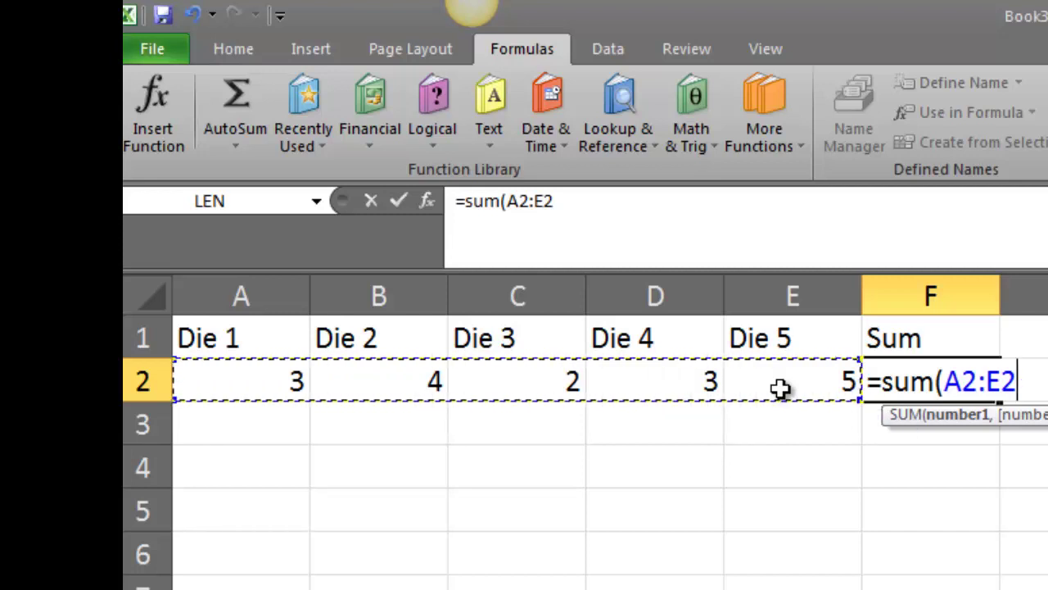
pyautogui.write(')')
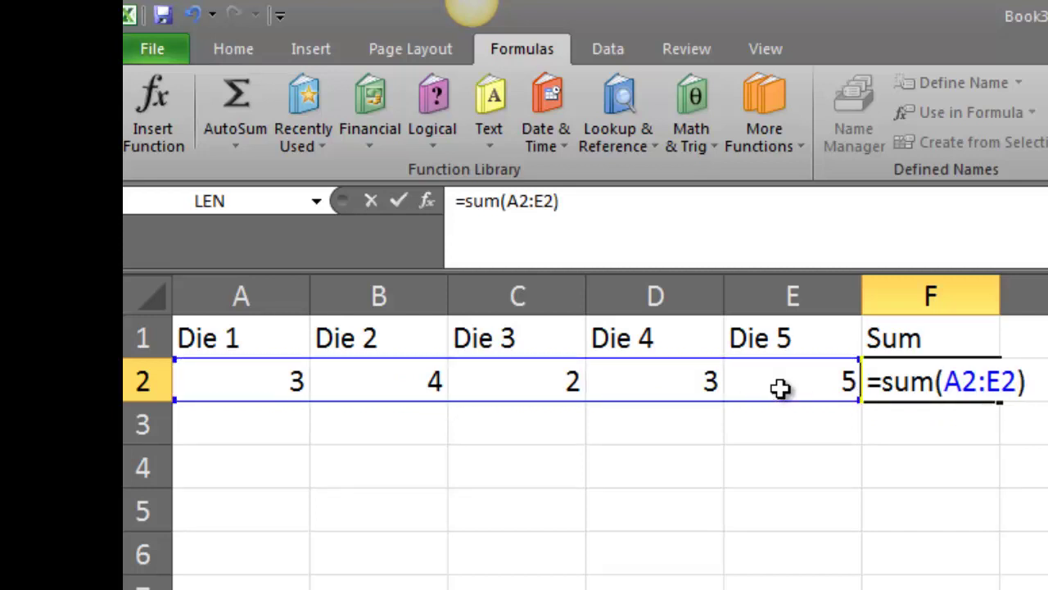
pyautogui.press('Return')
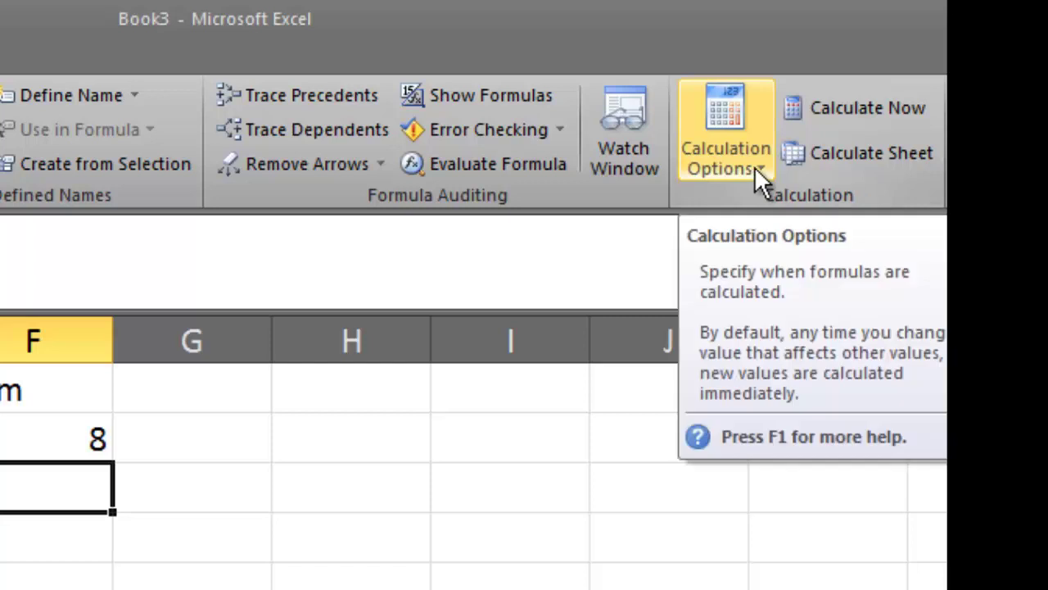
# Set the workbook's calculation mode to Manual
pyautogui.click(754, 167)
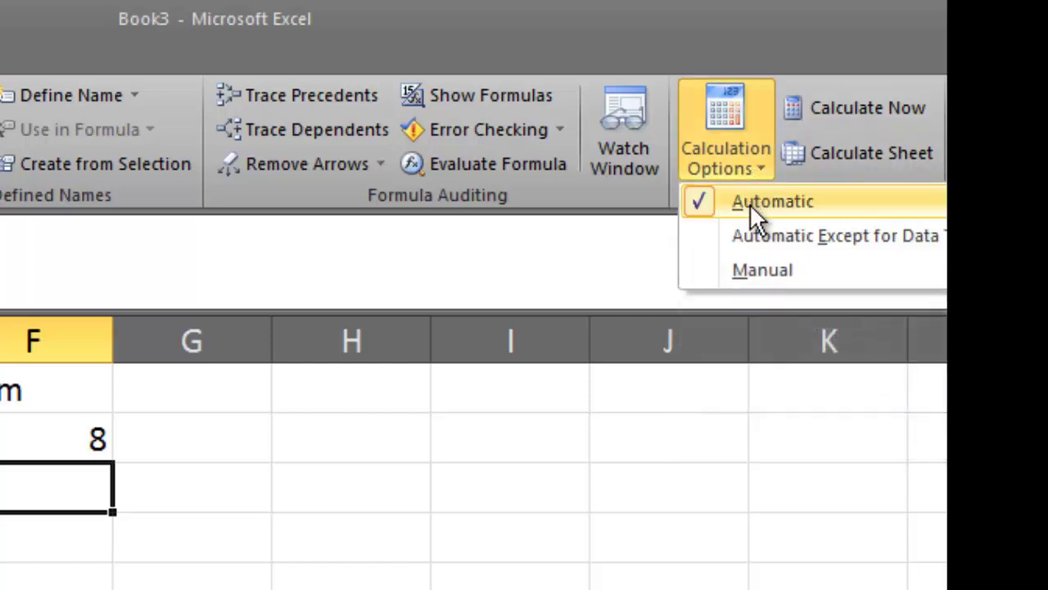
pyautogui.click(755, 273)
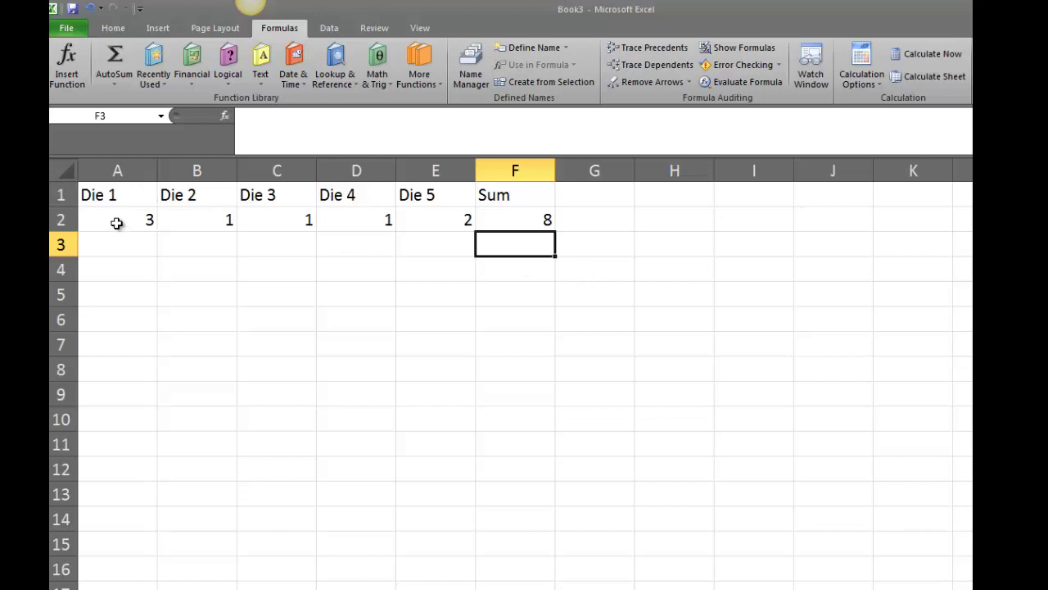
# Fill the formulas in A2:F2 down through row 1501 and recalculate the workbook
pyautogui.moveTo(117, 223); pyautogui.dragTo(492, 228)
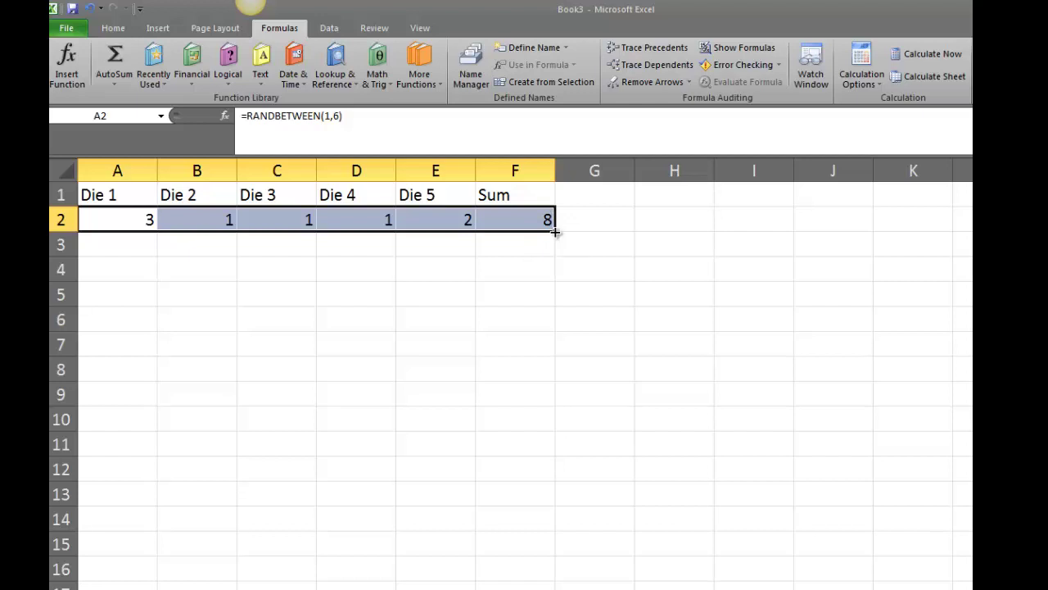
pyautogui.moveTo(555, 233); pyautogui.dragTo(546, 434)
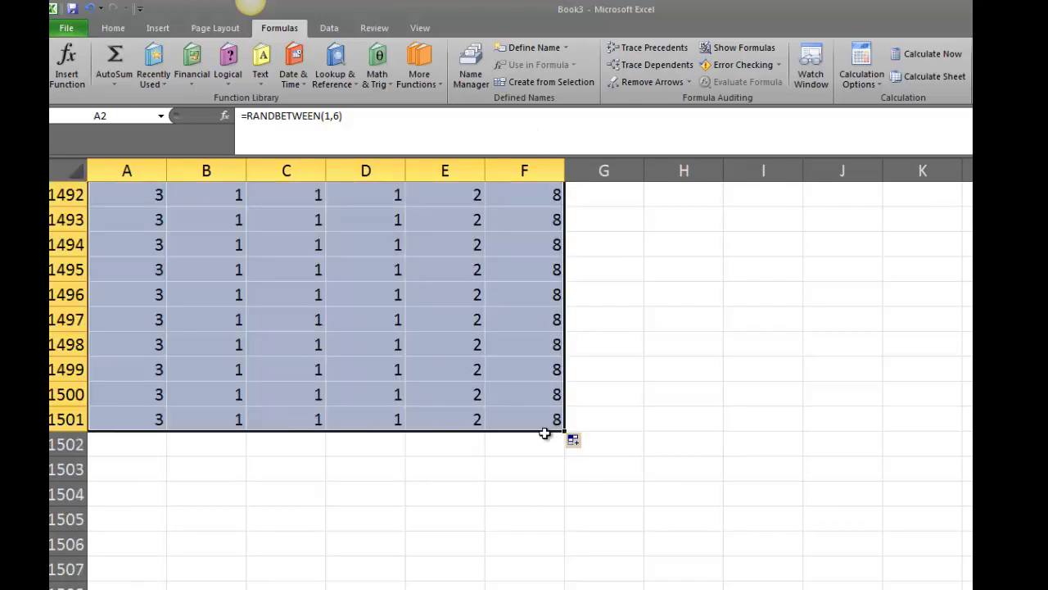
pyautogui.scroll(8, 626, 462)
pyautogui.scroll(12, 626, 463)
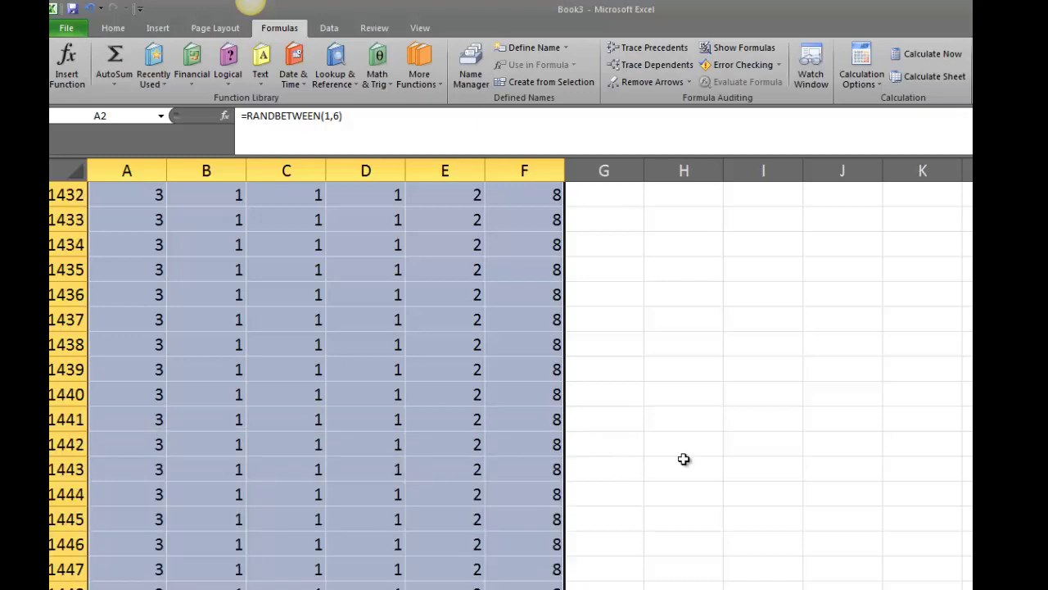
pyautogui.scroll(20, 506, 373)
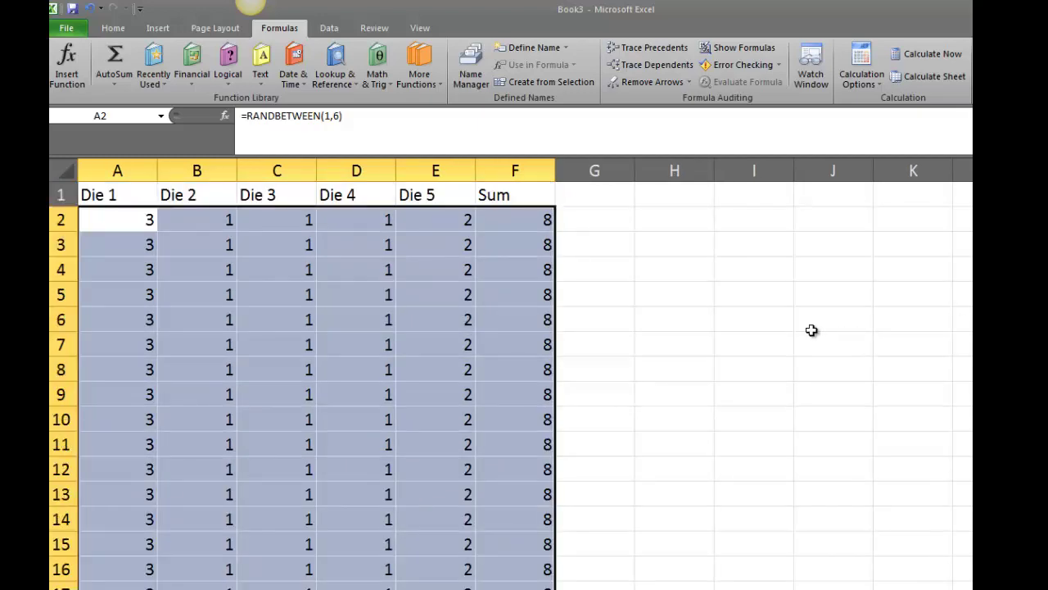
pyautogui.click(942, 54)
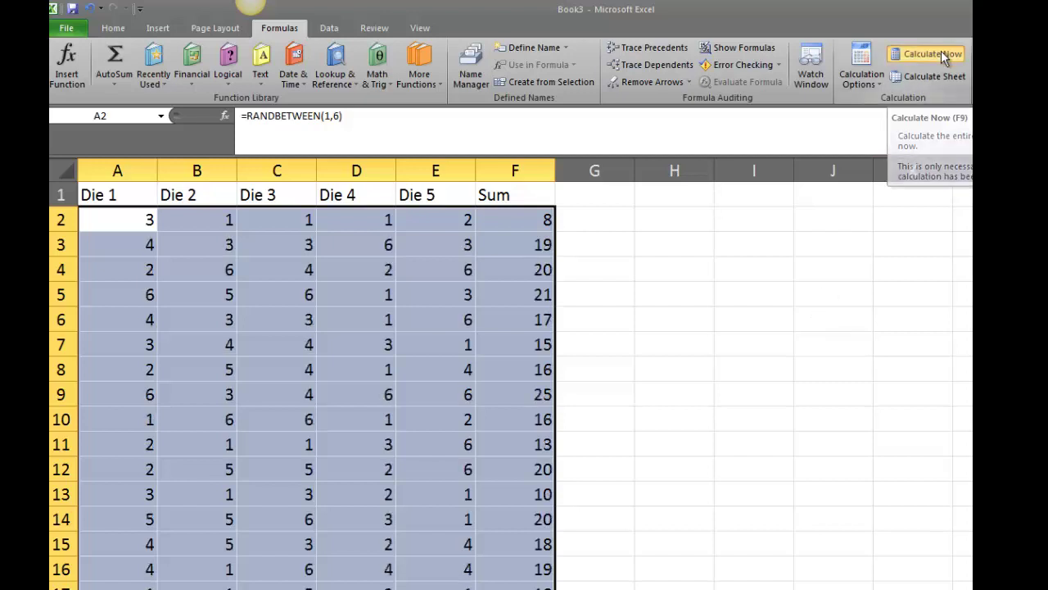
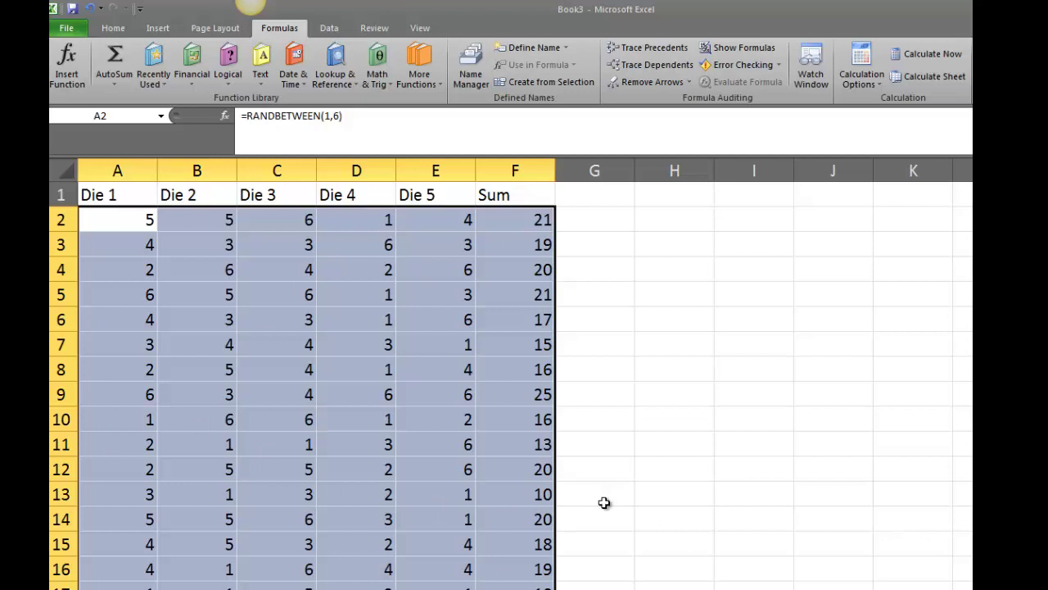
# Enter the table headers Sum, x in H1, Frequency in I1 and P(x) in J1
pyautogui.click(737, 202)
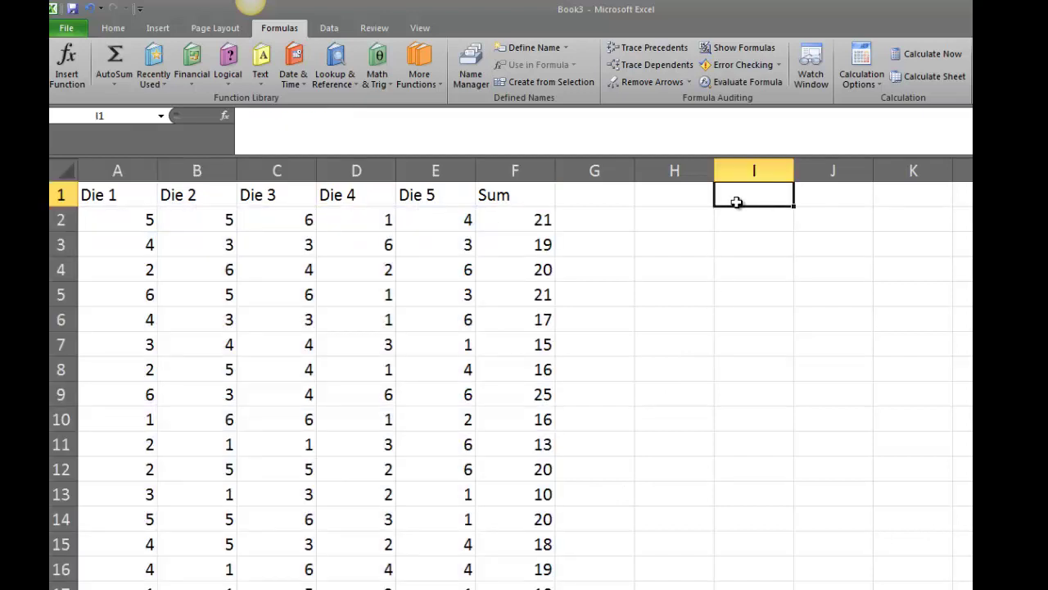
pyautogui.press('Left')
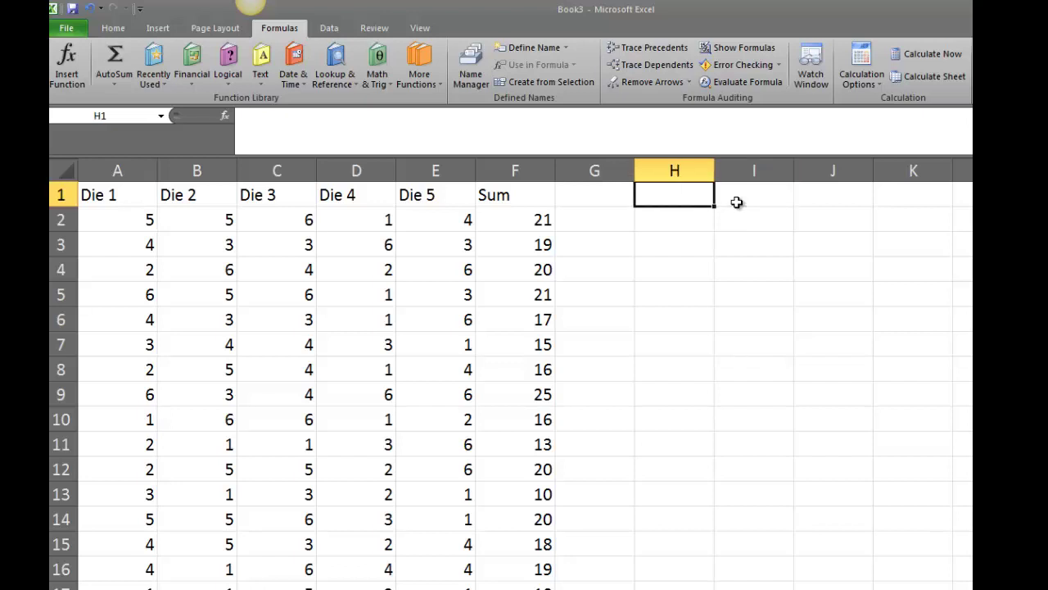
pyautogui.write('Sum')
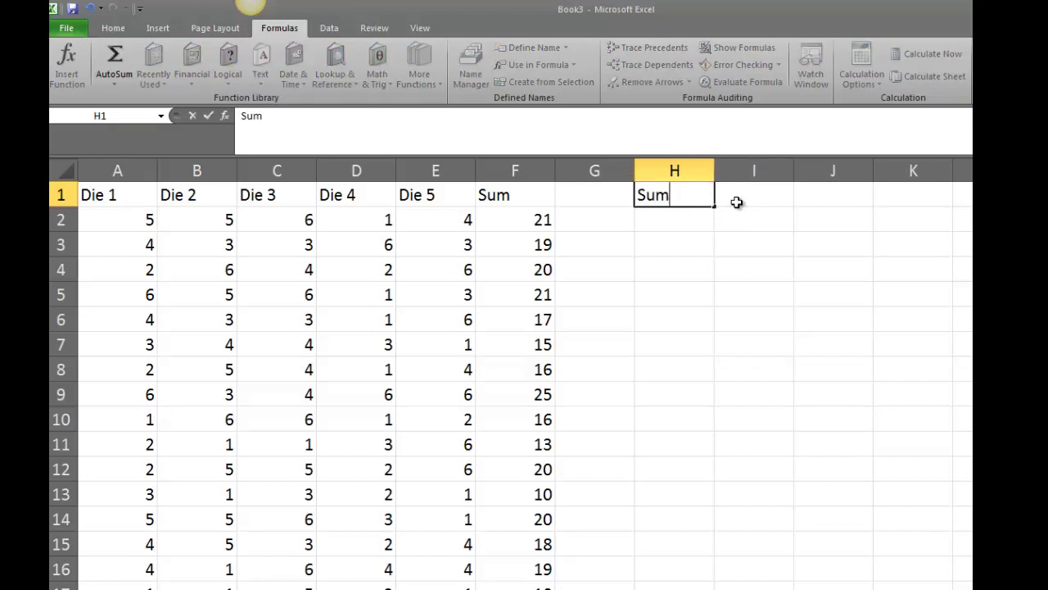
pyautogui.write(', x')
pyautogui.press('Return')
pyautogui.click(736, 202)
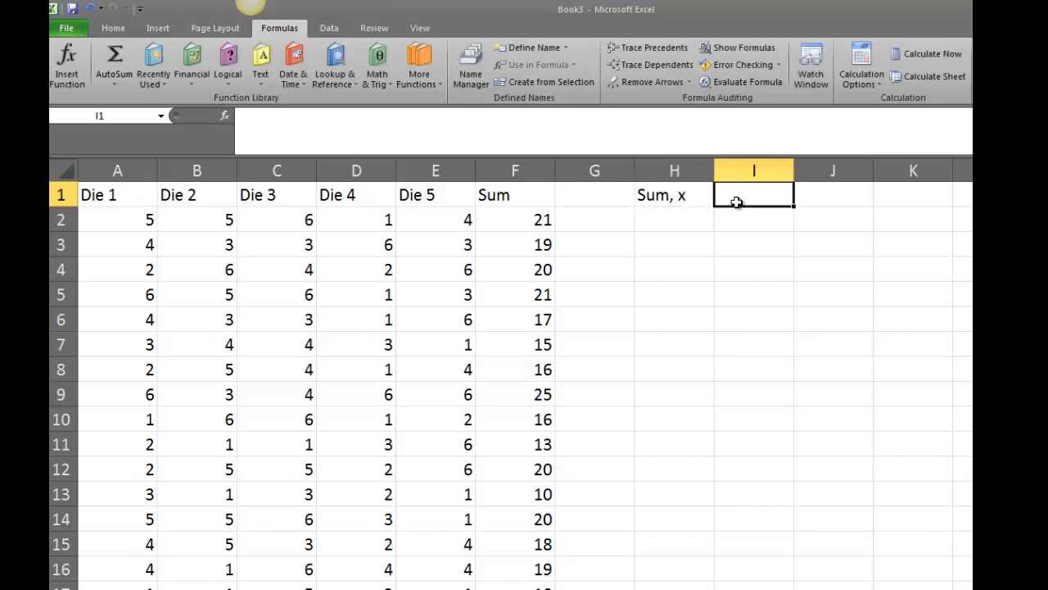
pyautogui.write('Frequency')
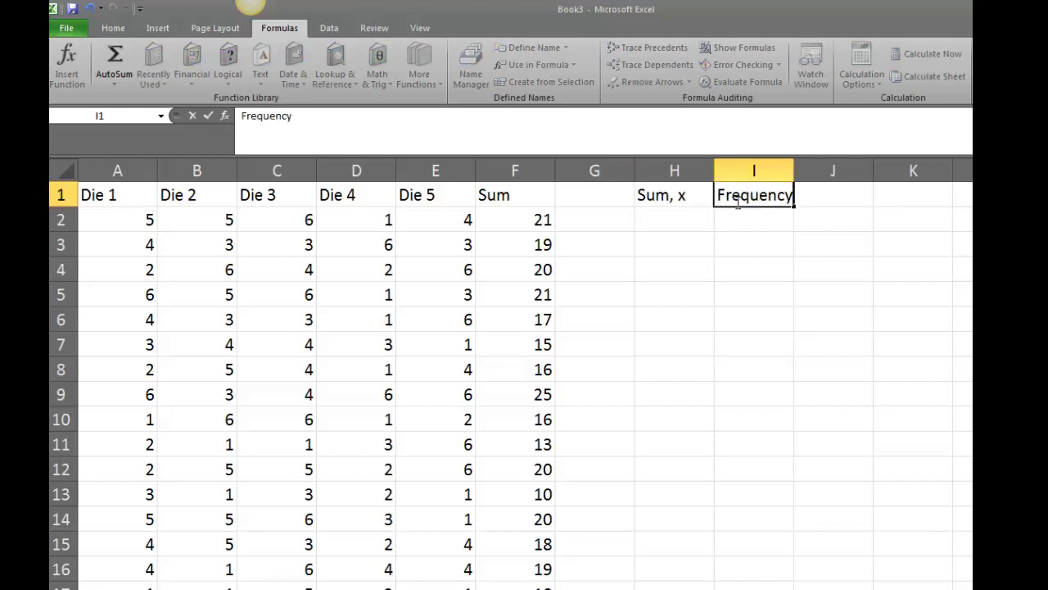
pyautogui.press('Tab')
pyautogui.write('P(x)')
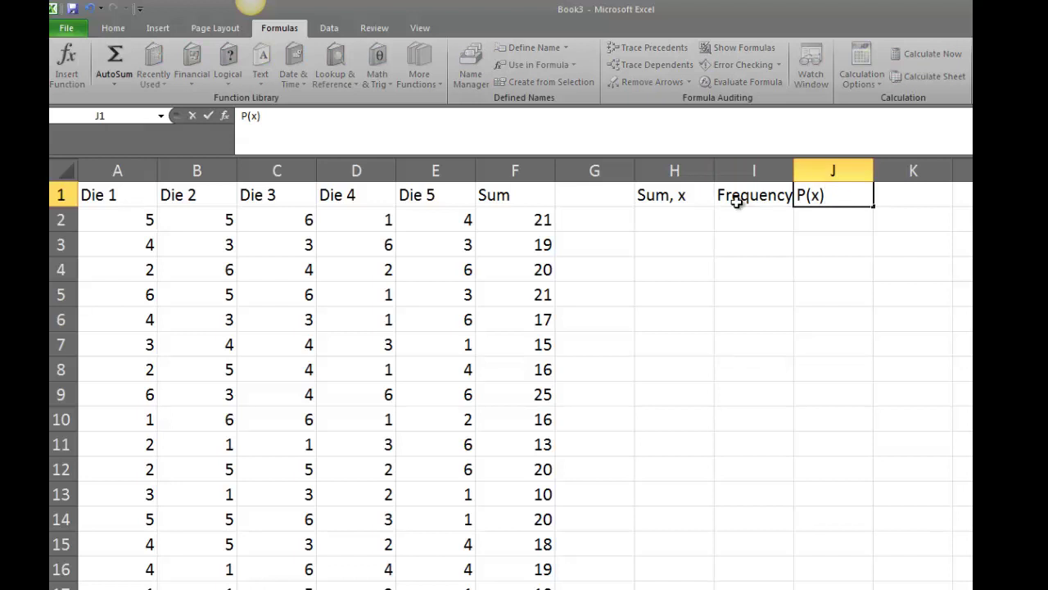
pyautogui.press('Return')
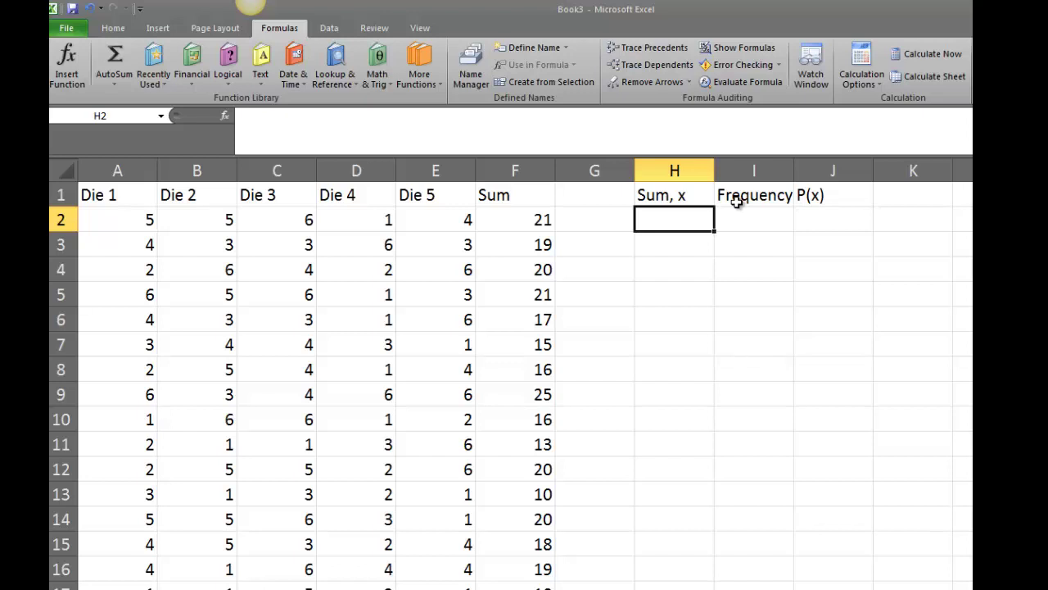
# Enter 5 in H2 and 6 in H3, and extend the series down to 30 in H27
pyautogui.write('5')
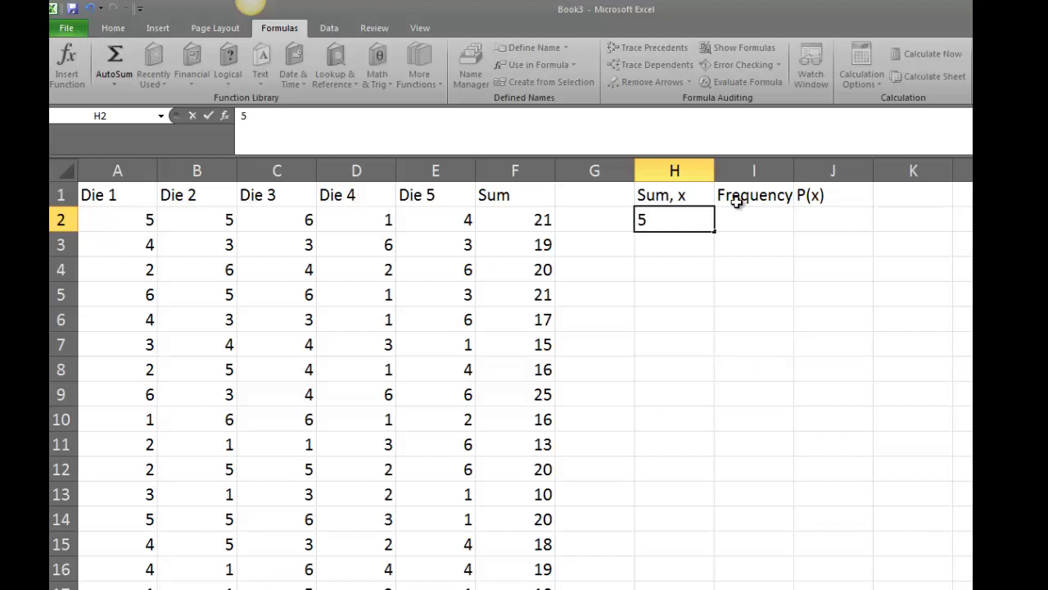
pyautogui.press('Return')
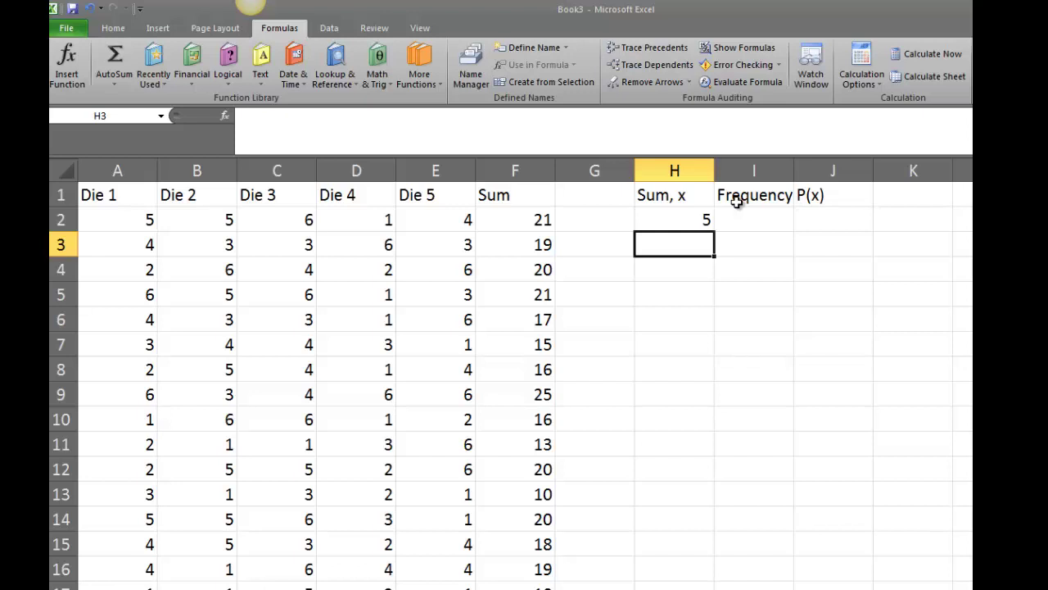
pyautogui.write('6')
pyautogui.press('Return')
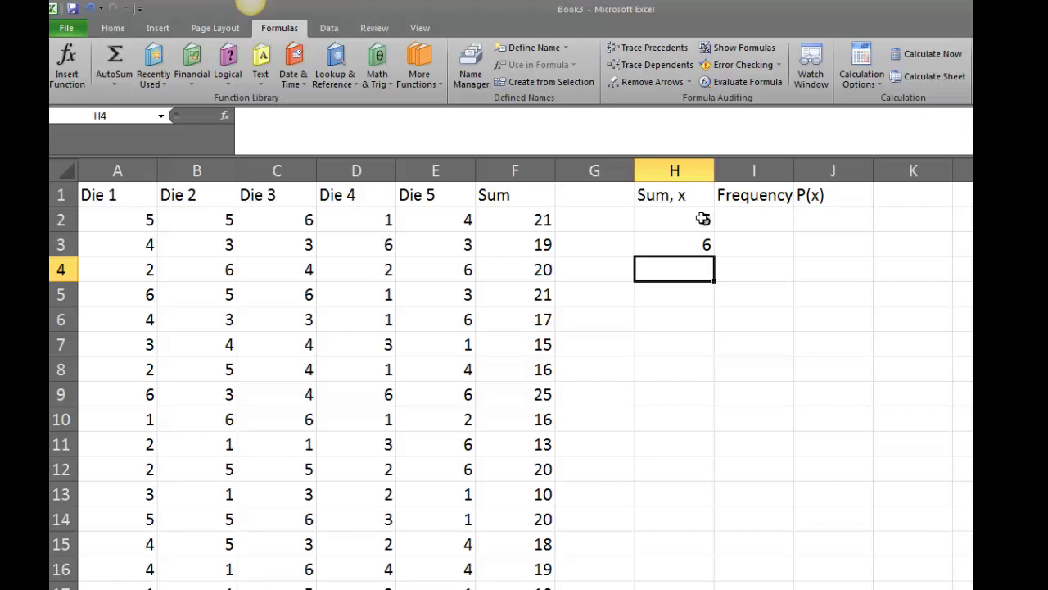
pyautogui.moveTo(703, 218); pyautogui.dragTo(710, 287)
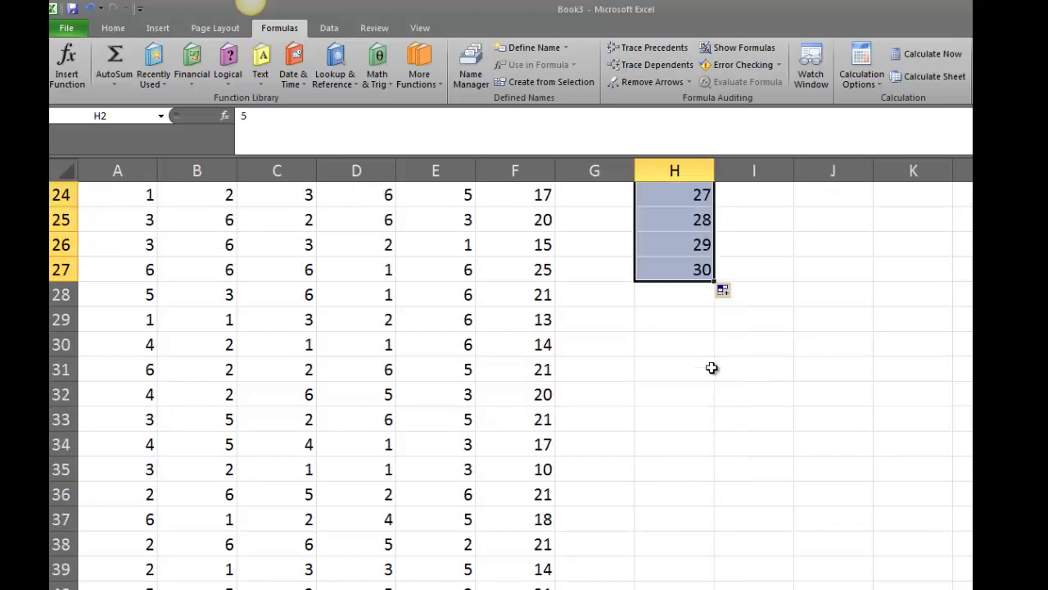
pyautogui.scroll(5, 705, 394)
pyautogui.scroll(3, 705, 393)
pyautogui.scroll(-3, 703, 391)
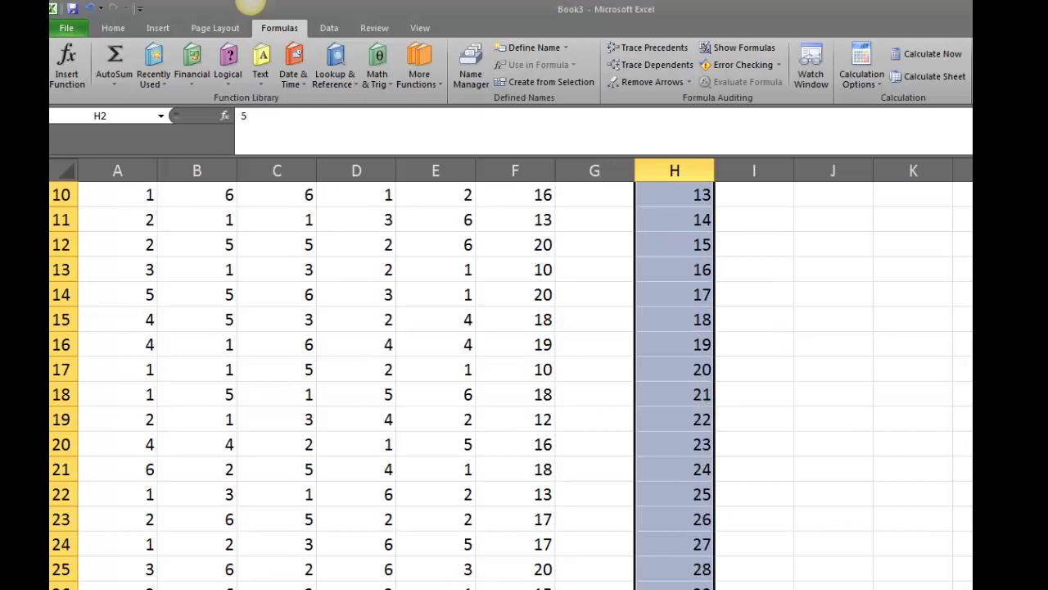
pyautogui.scroll(-3, 511, 380)
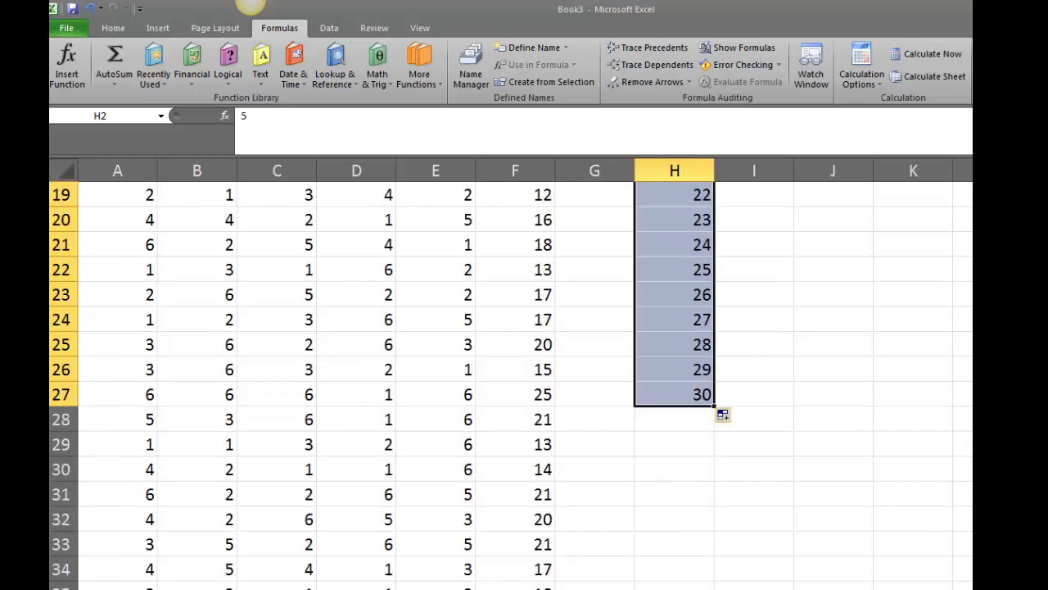
pyautogui.scroll(6, 511, 380)
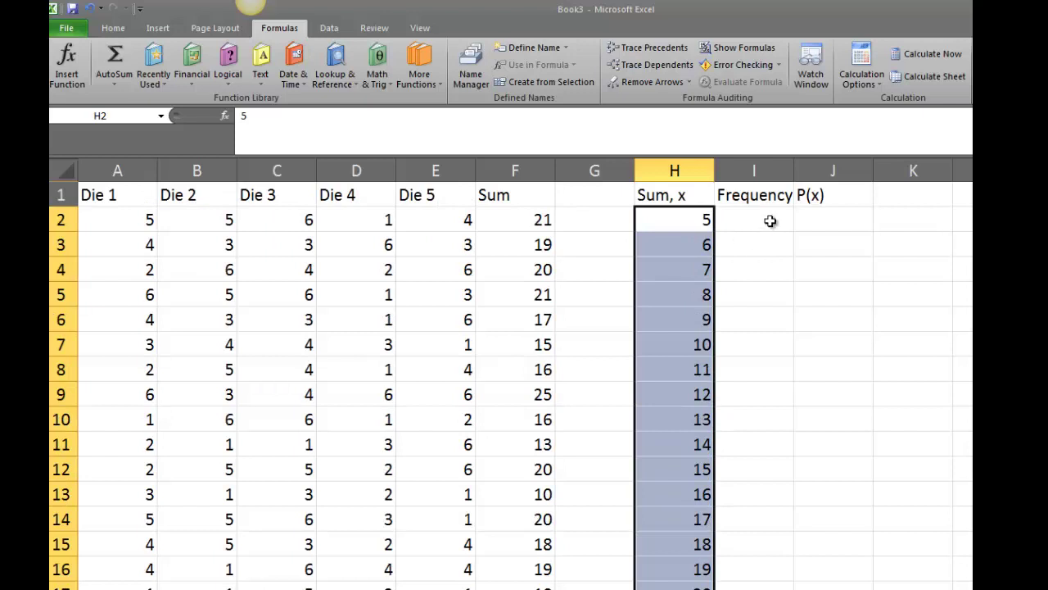
# Enter =COUNTIF(F2:F1501,H2) in I2 to count how often the first sum occurs
pyautogui.click(770, 220)
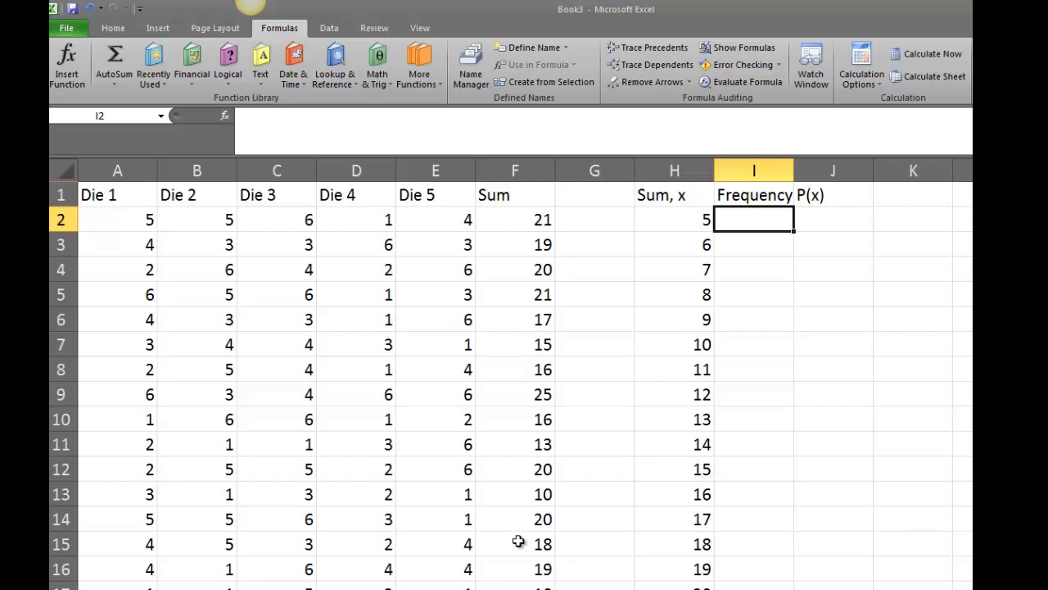
pyautogui.write('=')
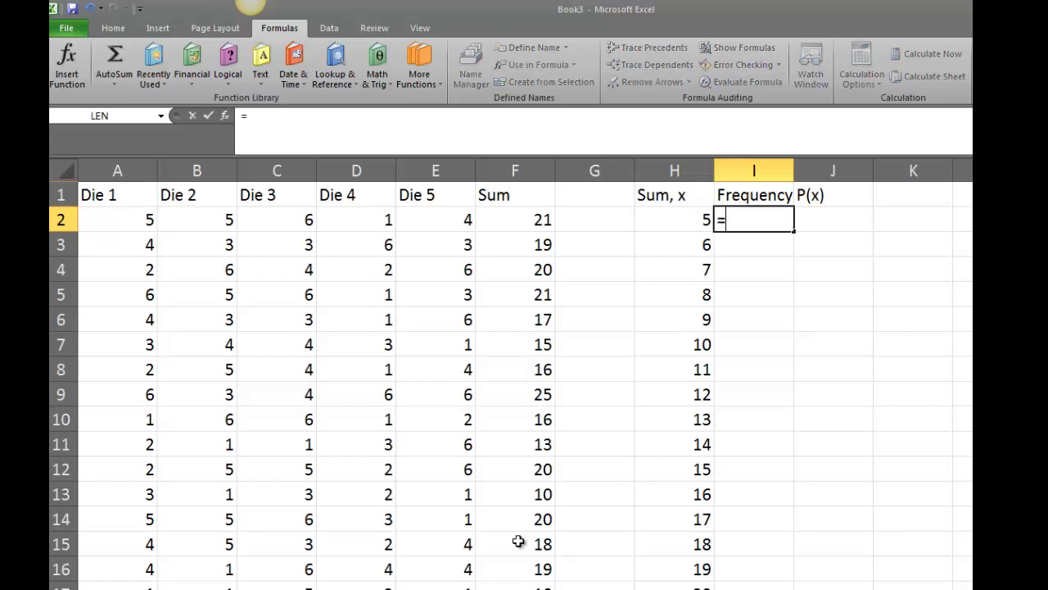
pyautogui.write('countif(')
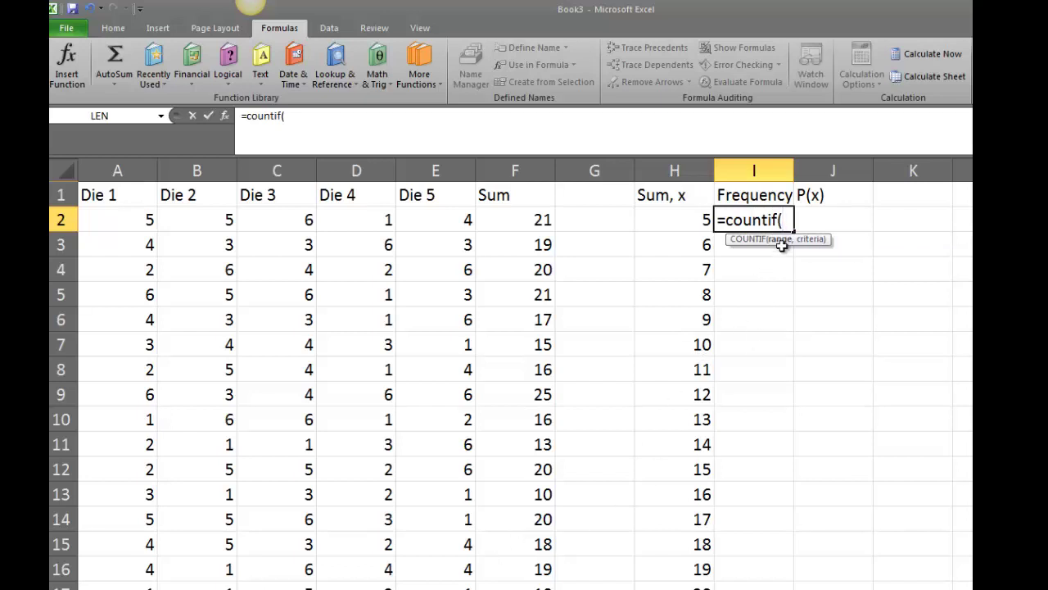
pyautogui.click(517, 223)
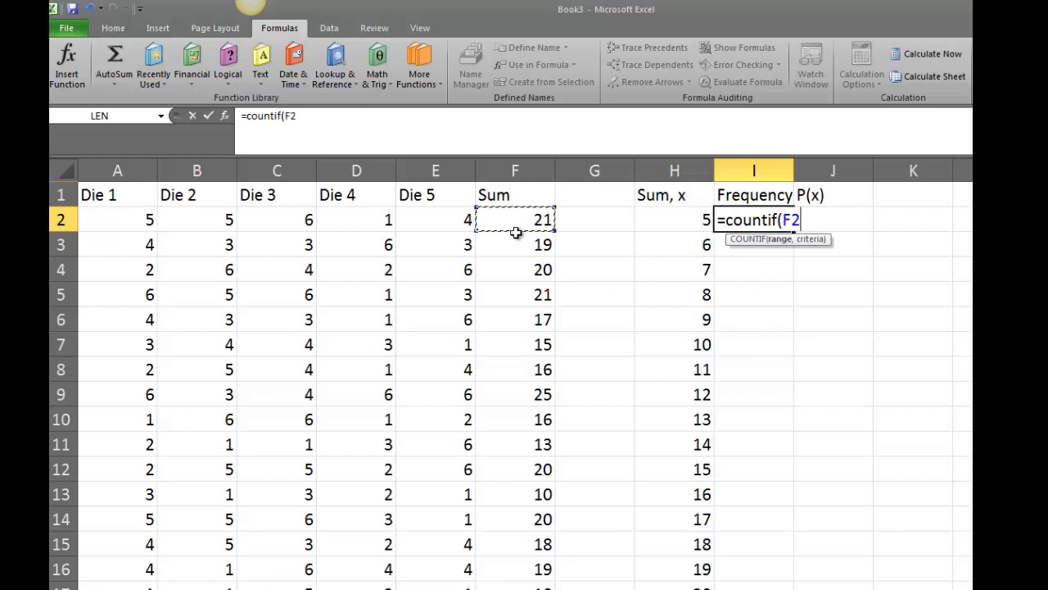
pyautogui.moveTo(516, 233); pyautogui.dragTo(540, 586)
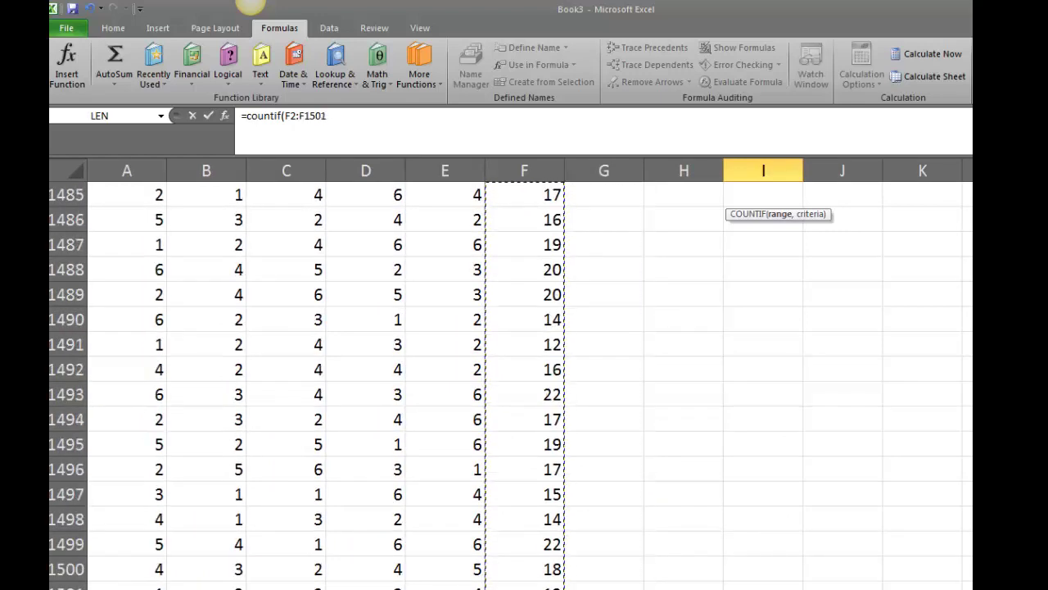
pyautogui.scroll(20, 508, 381)
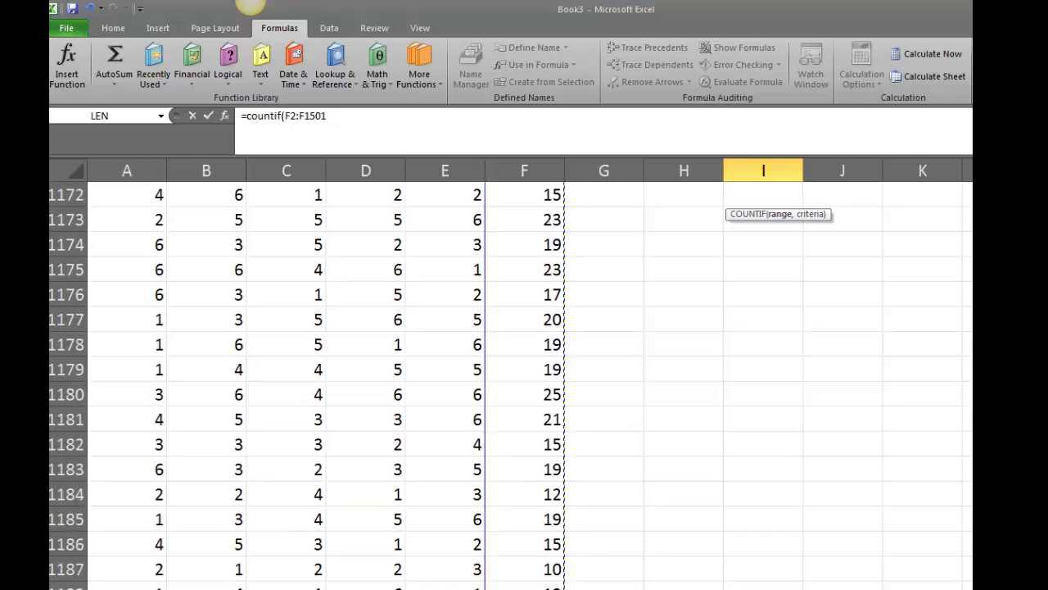
pyautogui.scroll(2, 508, 381)
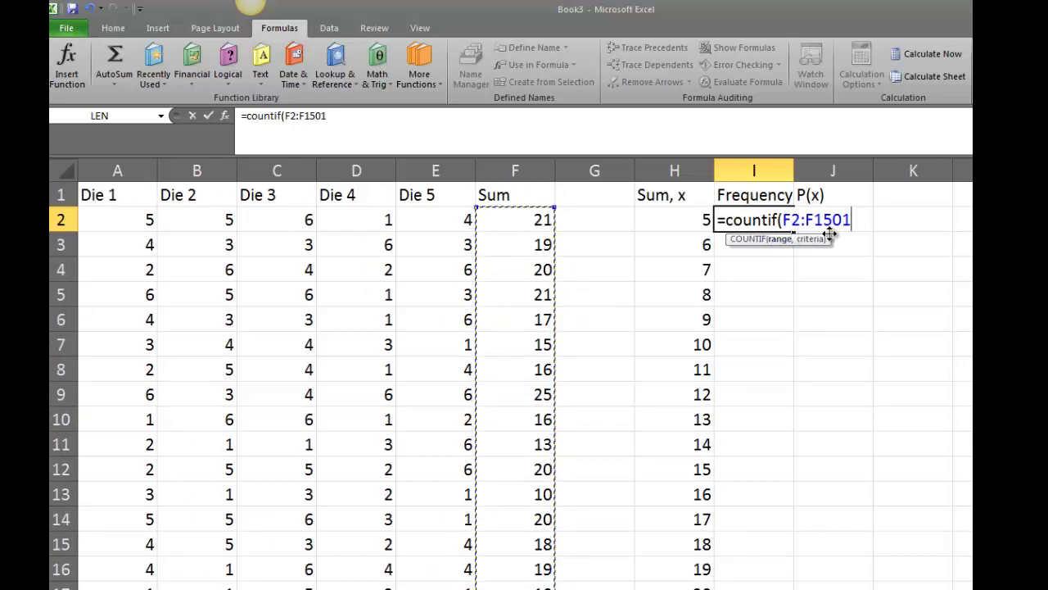
pyautogui.write(',')
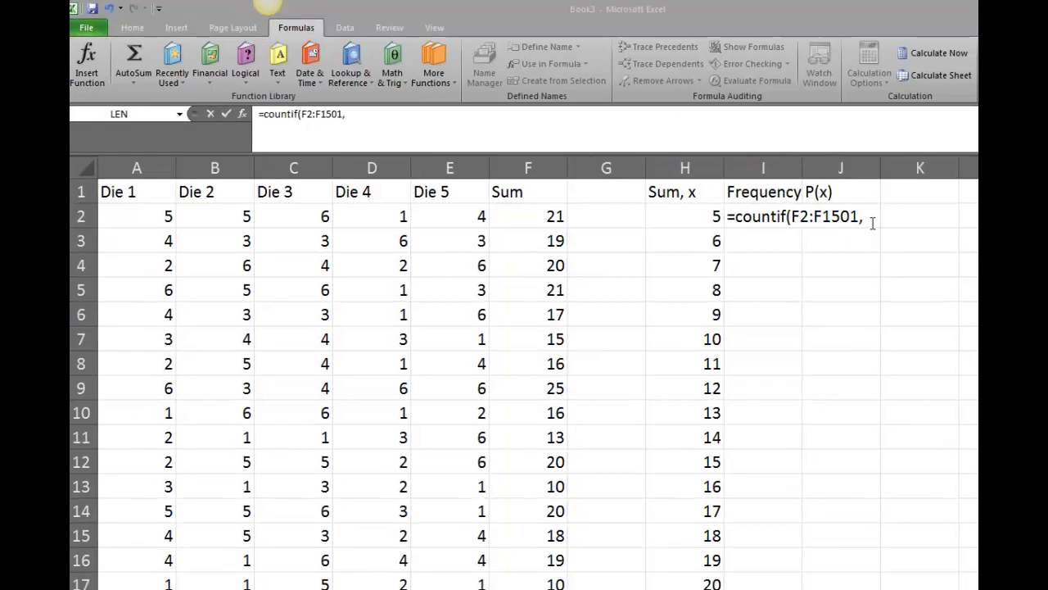
pyautogui.click(695, 214)
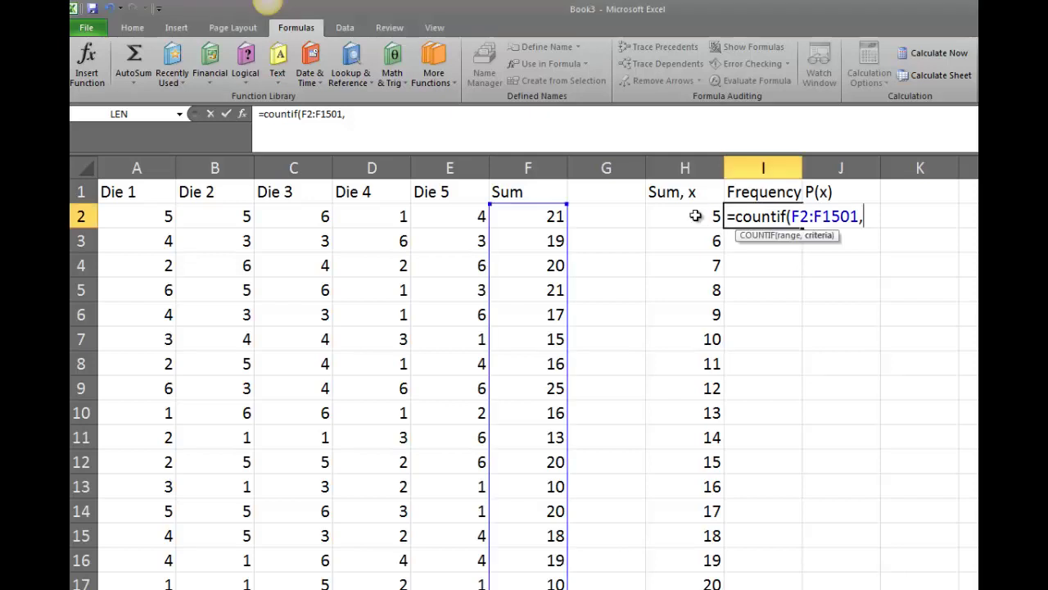
pyautogui.click(695, 215)
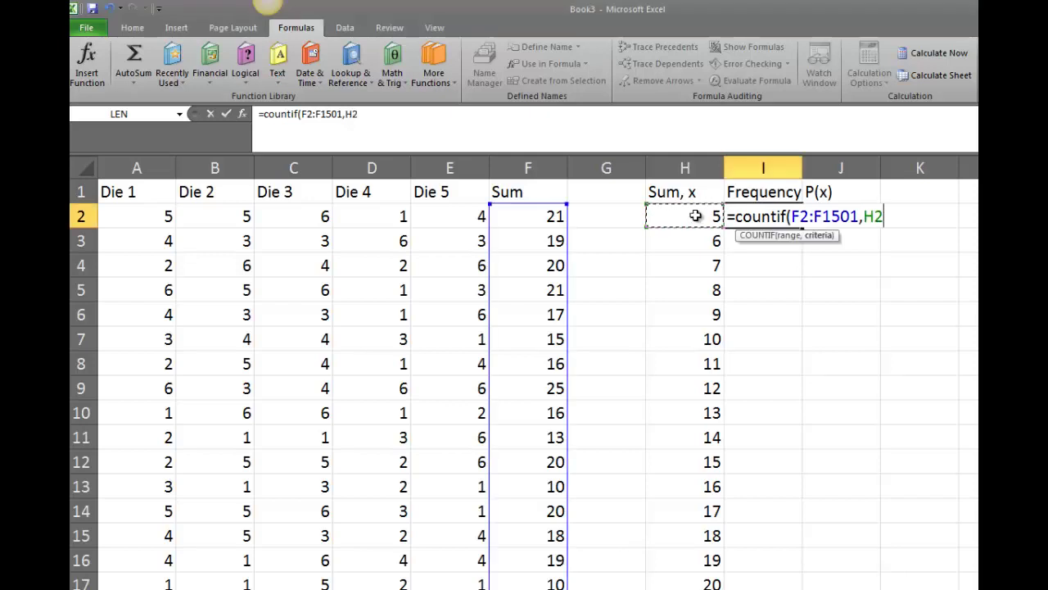
pyautogui.write(')')
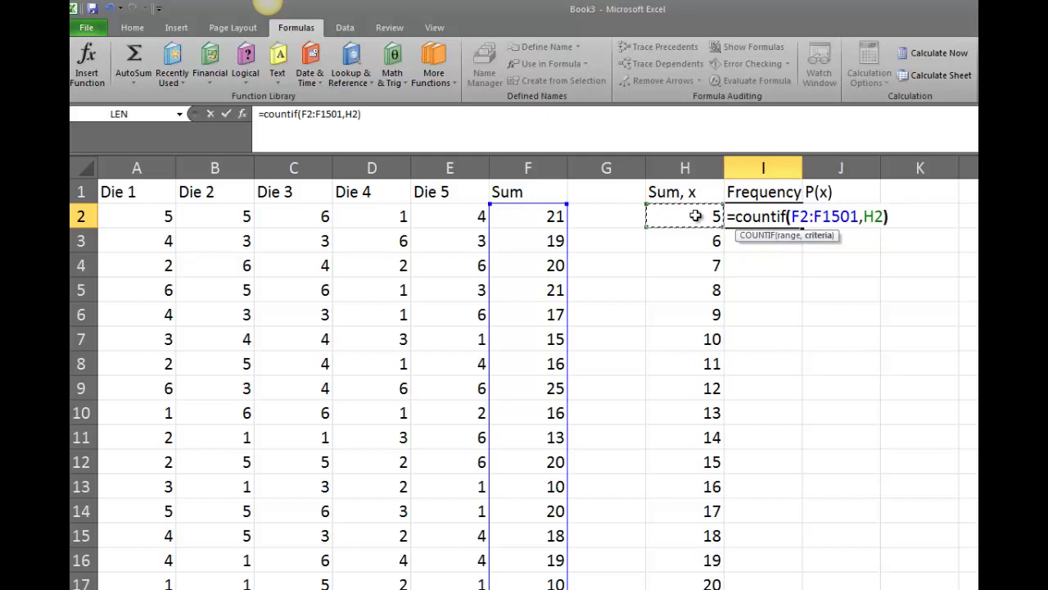
pyautogui.press('Return')
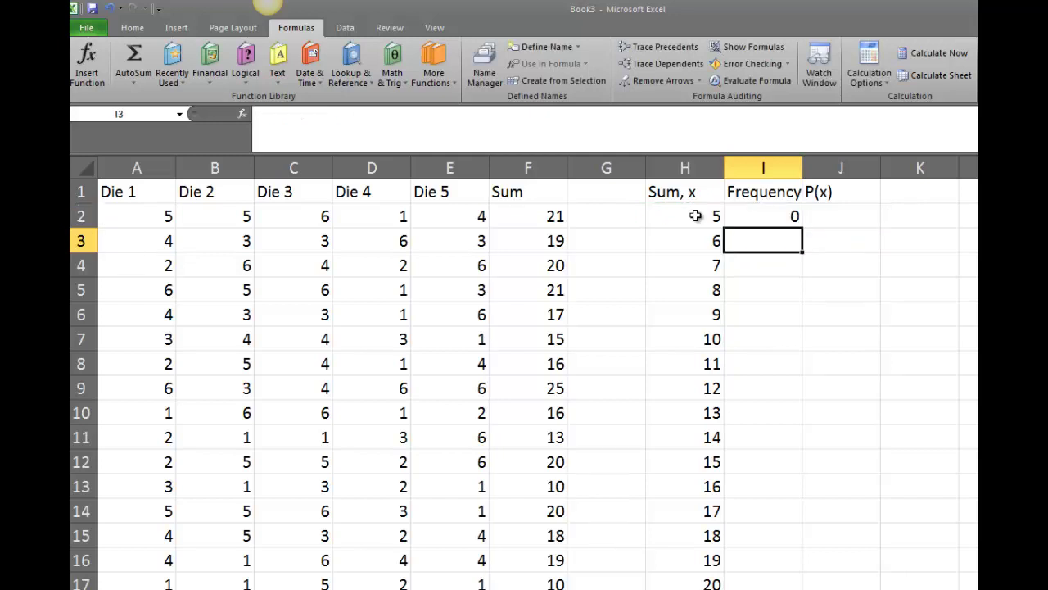
# Copy the COUNTIF formula from I2 down to I3 and inspect the cell references in the copy
pyautogui.click(788, 219)
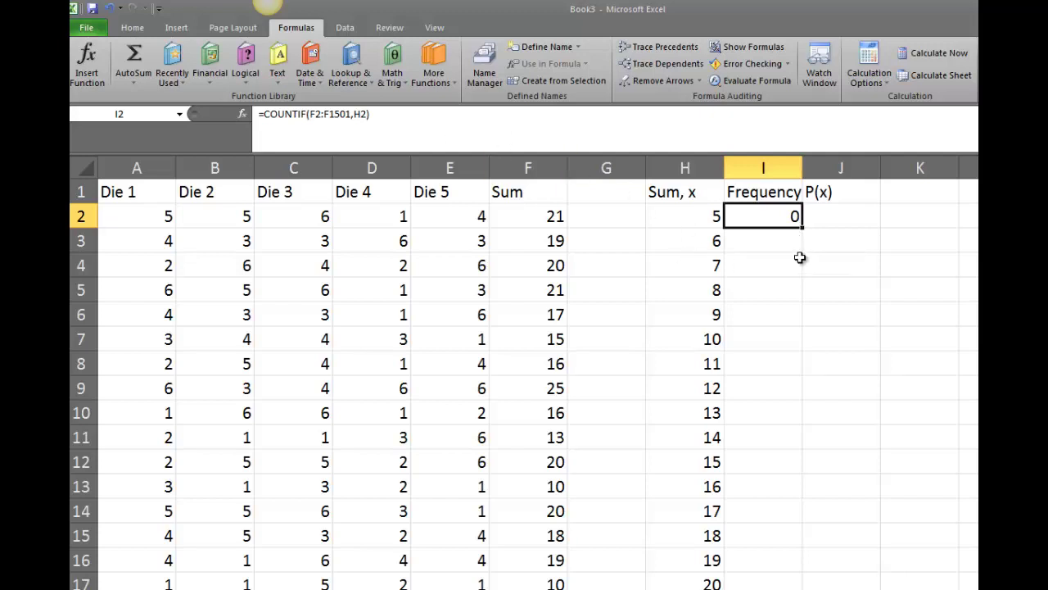
pyautogui.doubleClick(782, 218)
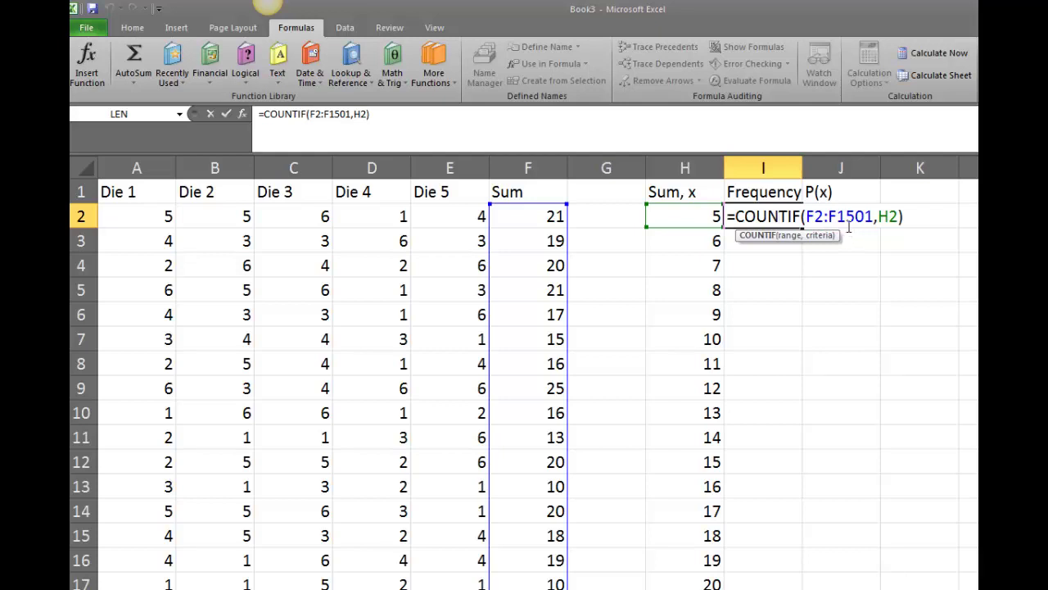
pyautogui.hotkey('ctrl', 'Return')
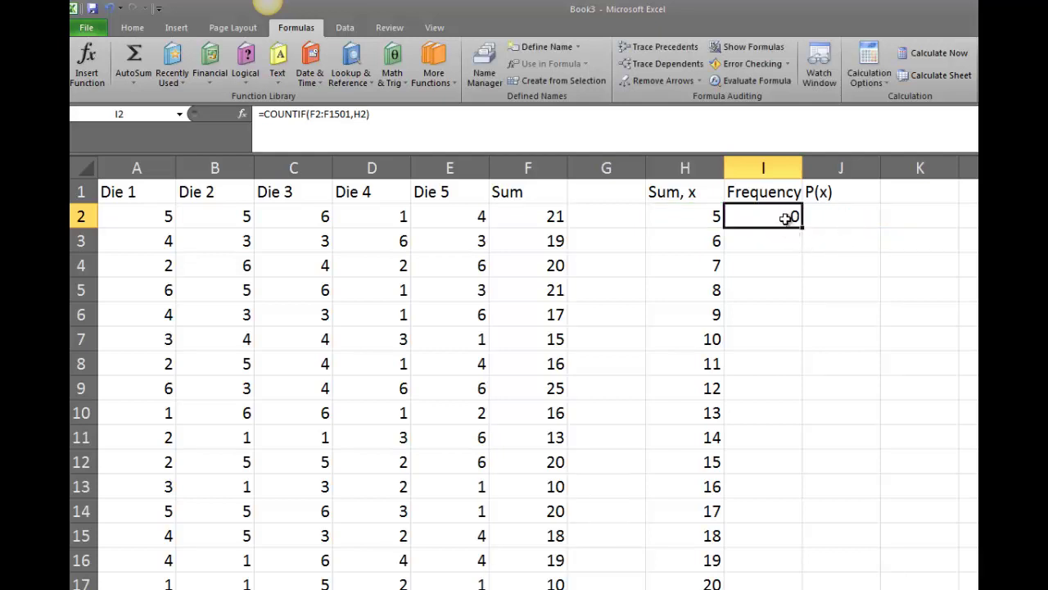
pyautogui.moveTo(803, 228); pyautogui.dragTo(803, 248)
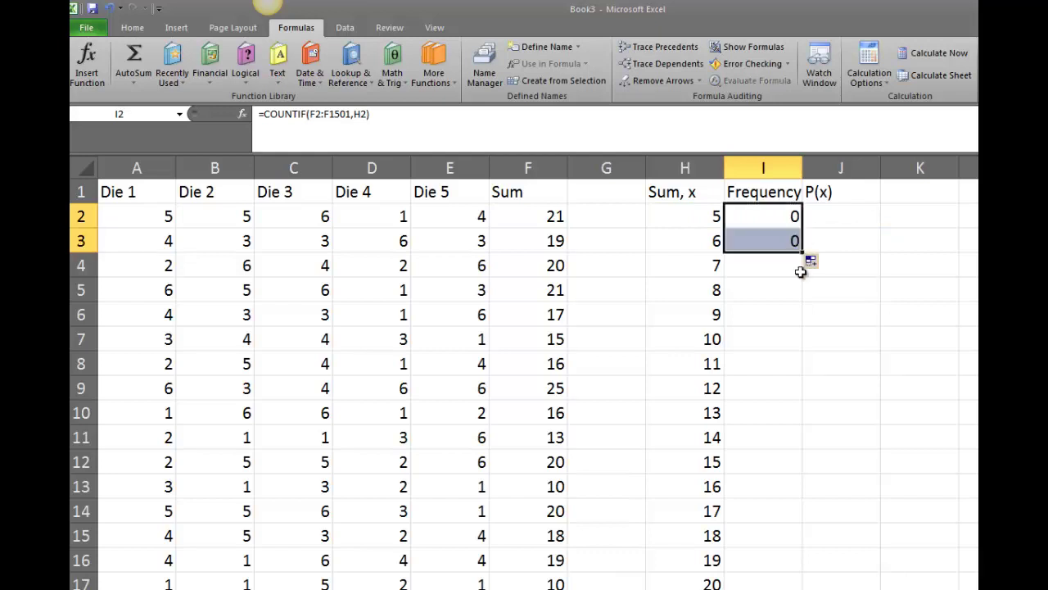
pyautogui.doubleClick(791, 241)
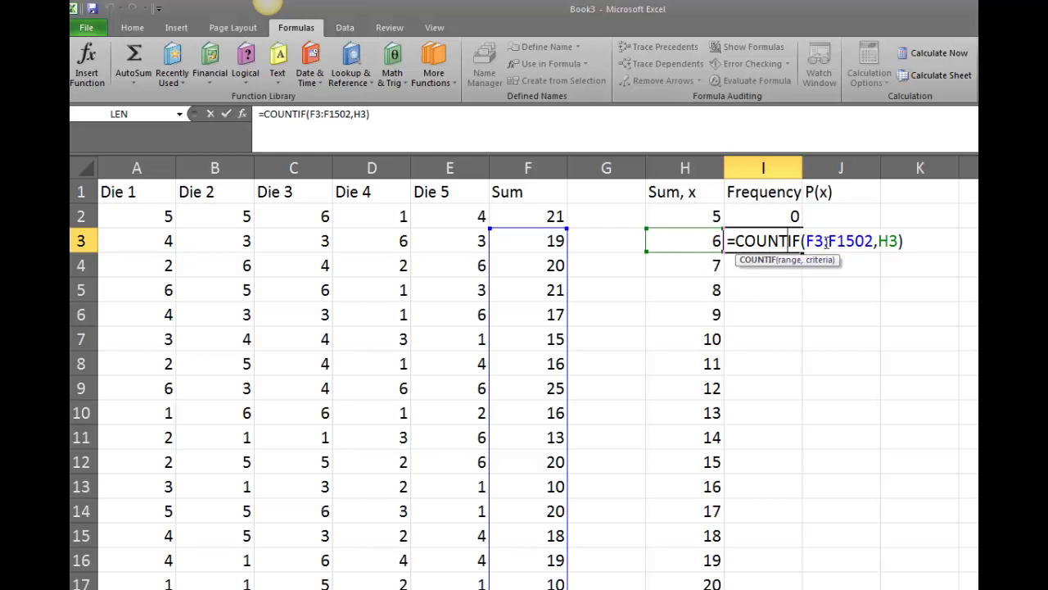
# Lock the row references of the counted range in I2 so the formula reads =COUNTIF(F$2:F$1501,H2)
pyautogui.click(779, 214)
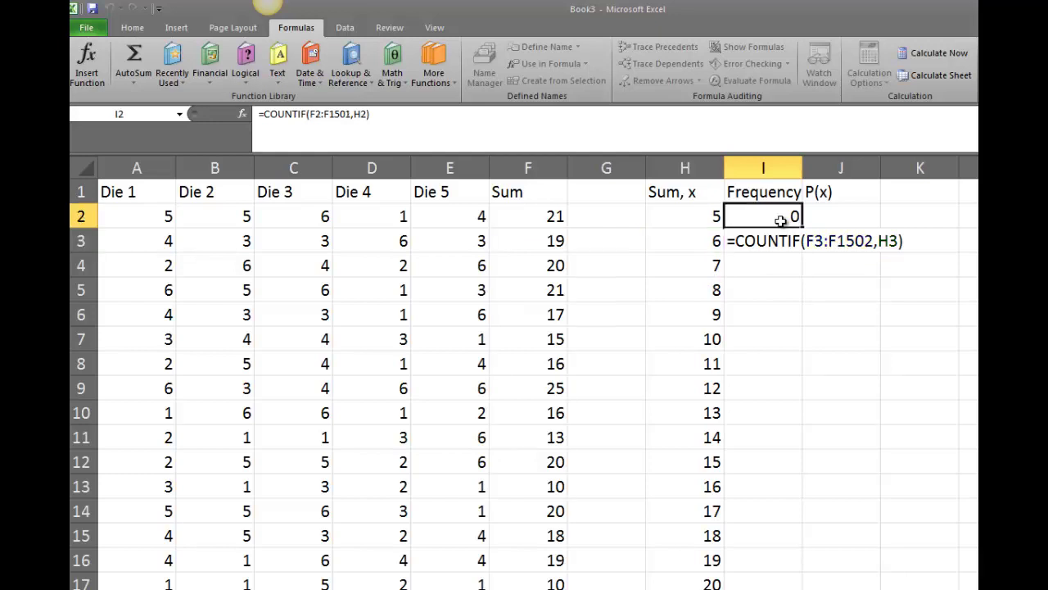
pyautogui.doubleClick(782, 216)
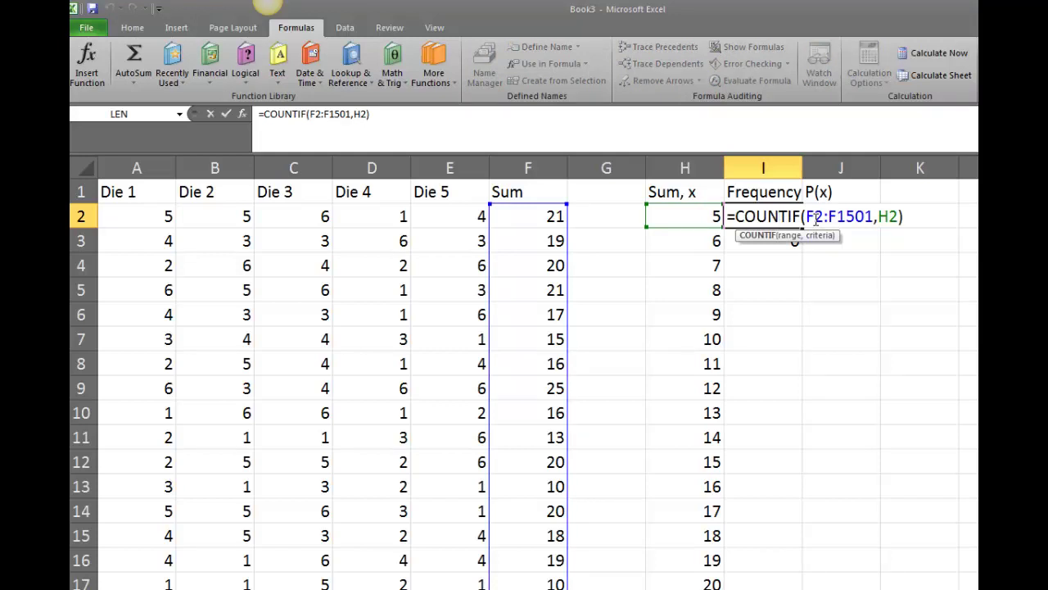
pyautogui.press('Escape')
pyautogui.doubleClick(772, 215)
pyautogui.click(815, 217)
pyautogui.write('$')
pyautogui.click(846, 217)
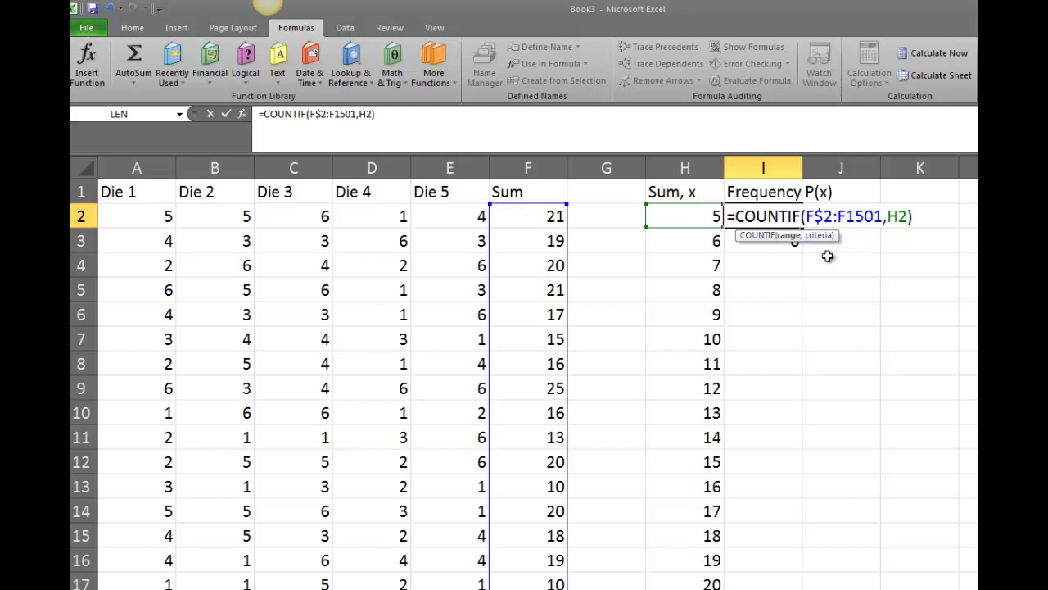
pyautogui.write('$')
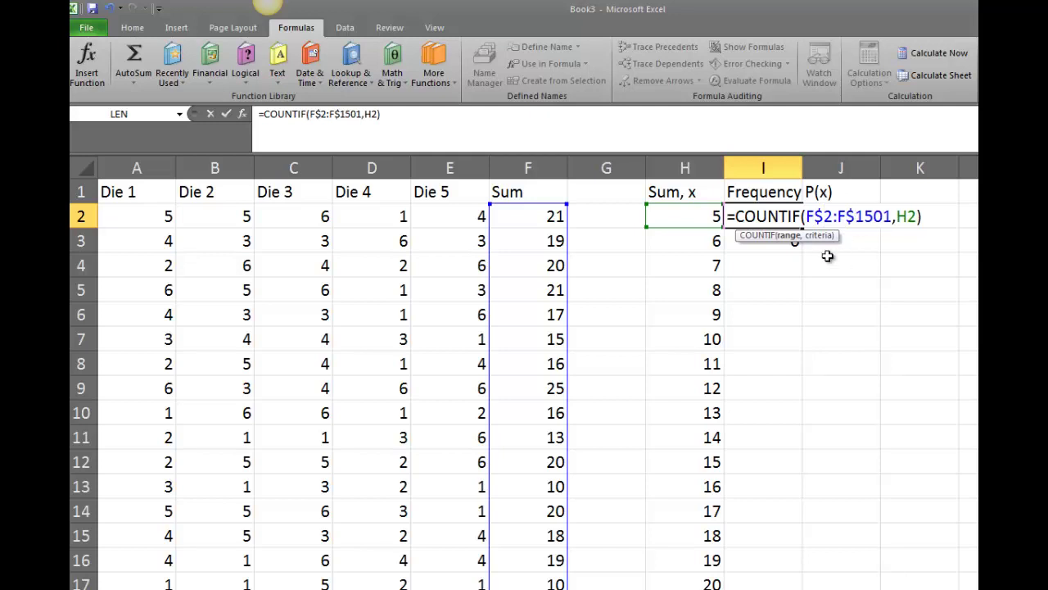
pyautogui.press('Return')
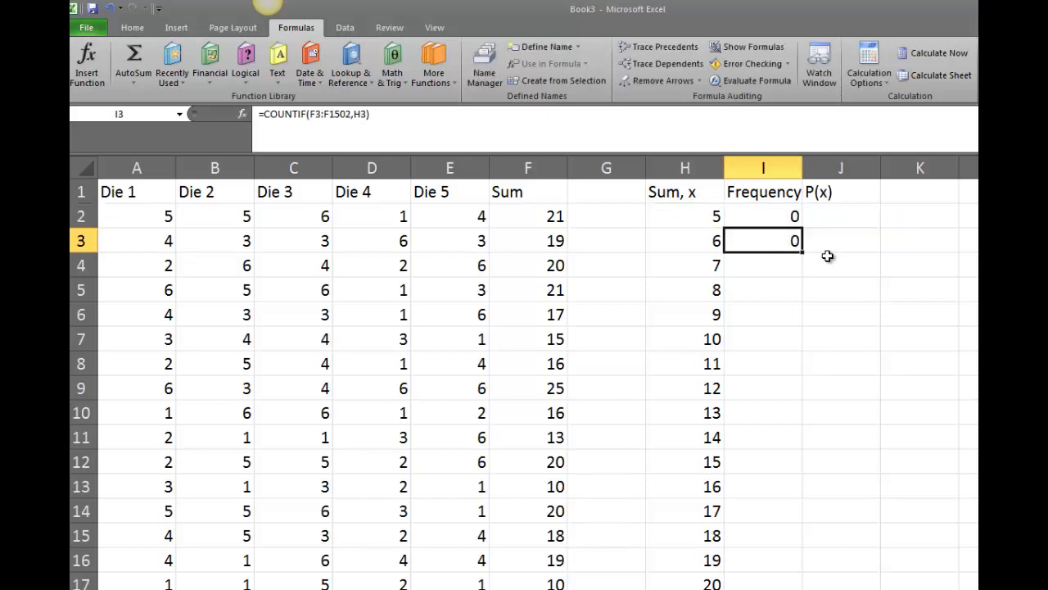
# Copy the corrected COUNTIF formula from I2 into I3 and check the cell references in the copy
pyautogui.click(786, 217)
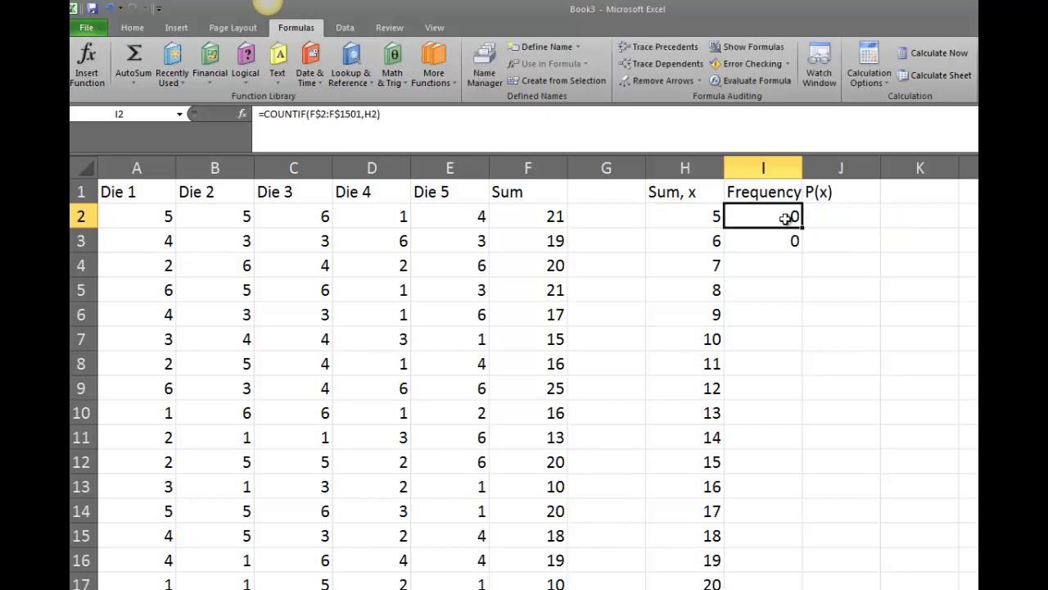
pyautogui.moveTo(803, 228); pyautogui.dragTo(799, 242)
pyautogui.click(790, 242)
pyautogui.doubleClick(794, 242)
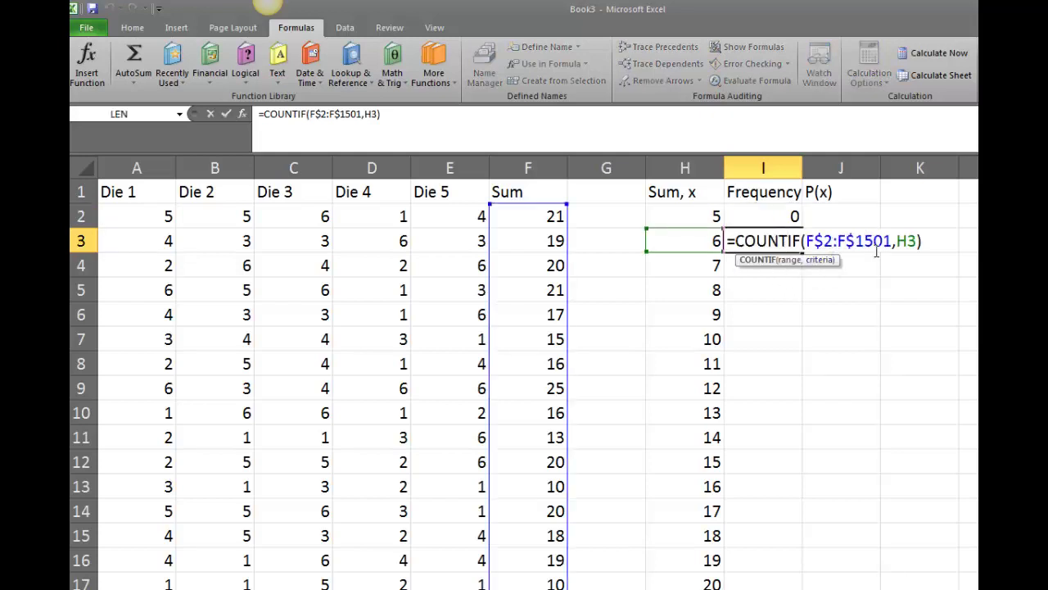
pyautogui.press('Escape')
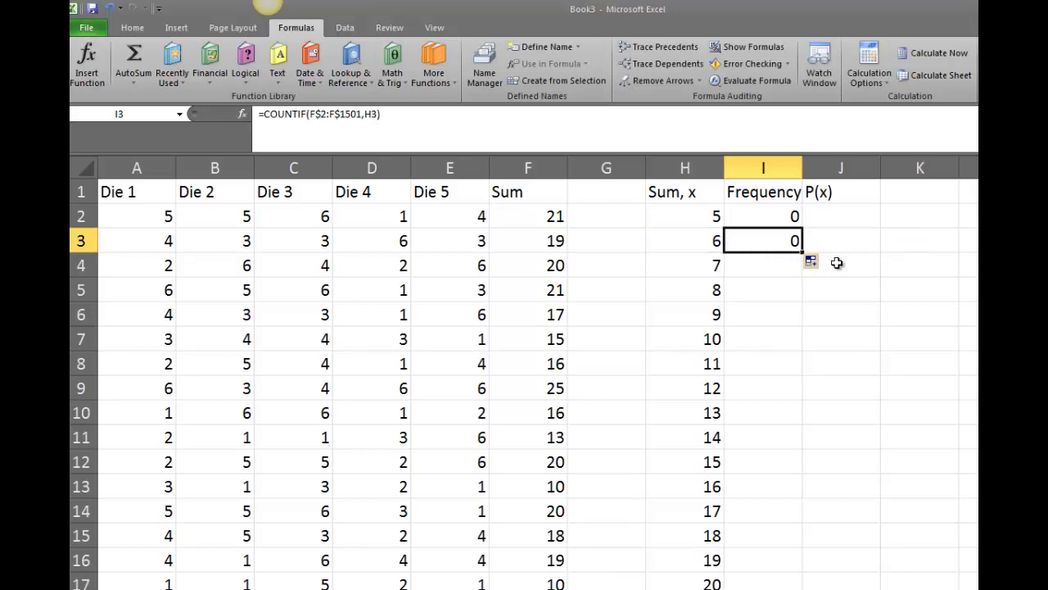
# Fill the COUNTIF formula from I3 down to I27 and recalculate the workbook
pyautogui.moveTo(801, 251); pyautogui.dragTo(798, 587)
pyautogui.scroll(3, 845, 587)
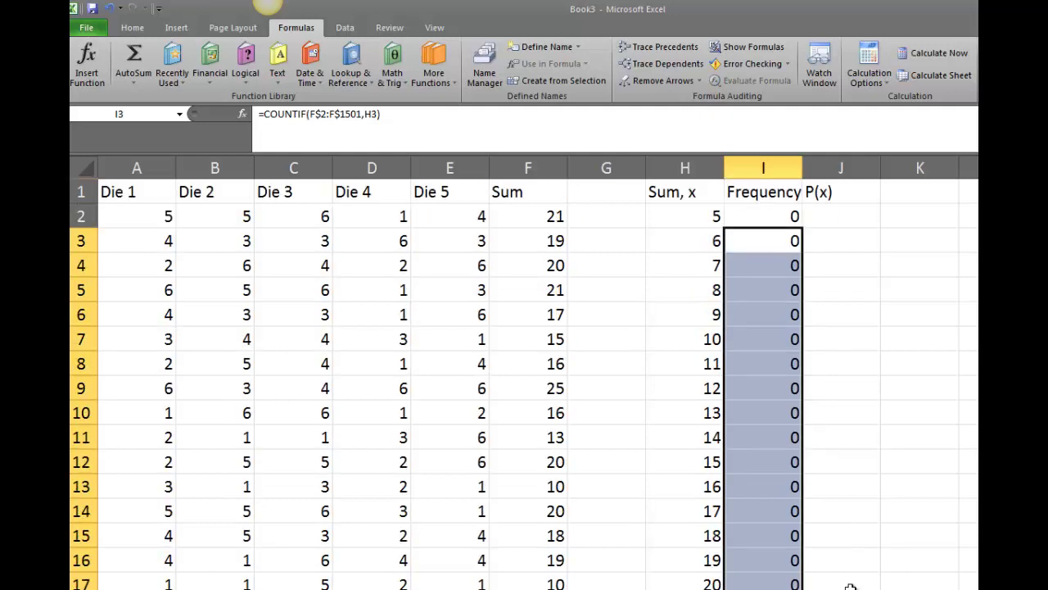
pyautogui.click(943, 54)
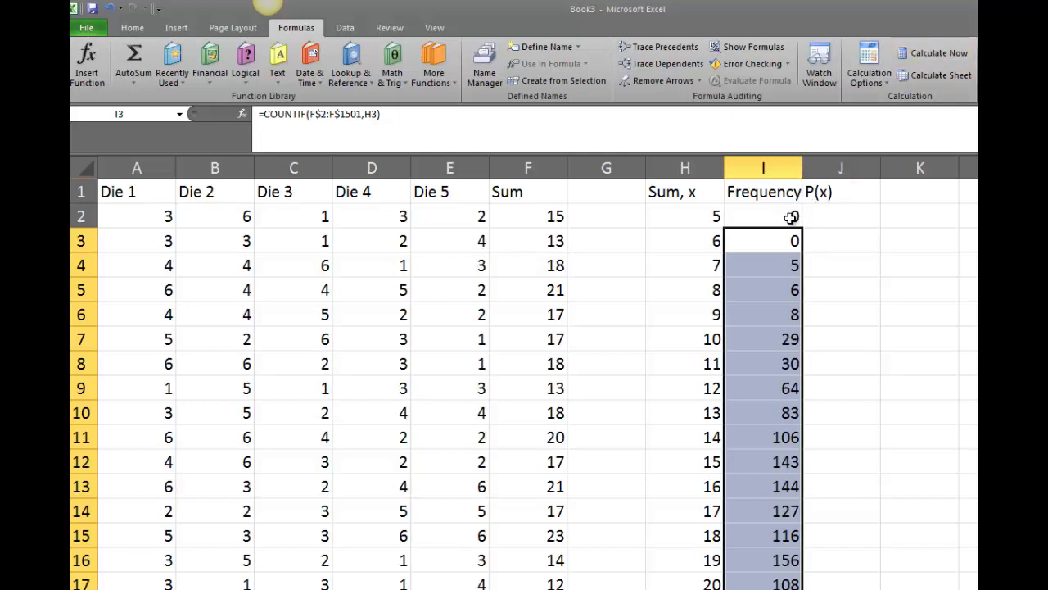
# Examine the recalculated frequencies for all sums from 5 to 30
pyautogui.click(822, 257)
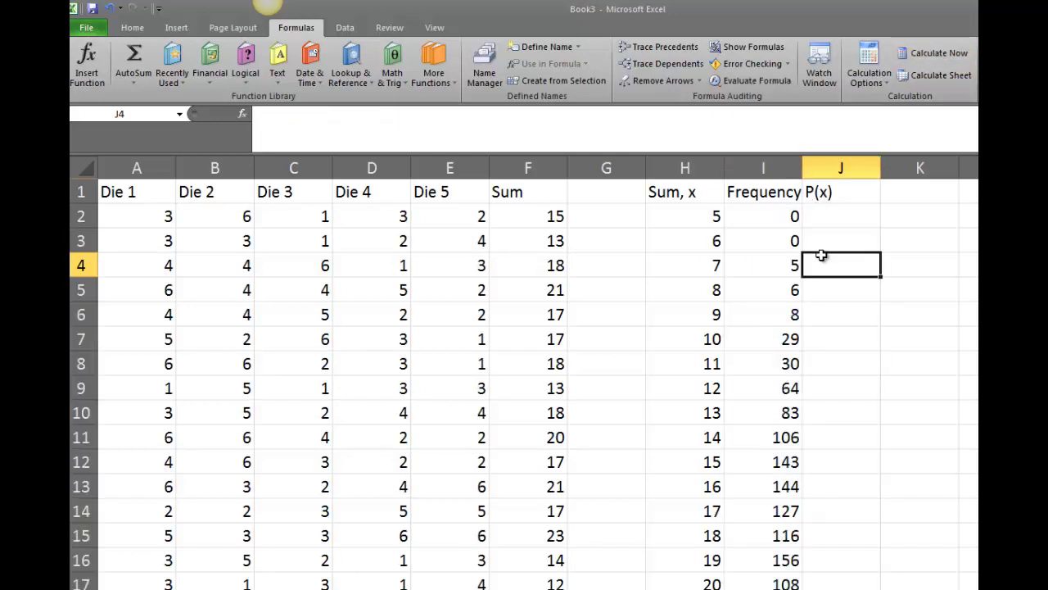
pyautogui.scroll(-1, 816, 256)
pyautogui.scroll(-4, 816, 255)
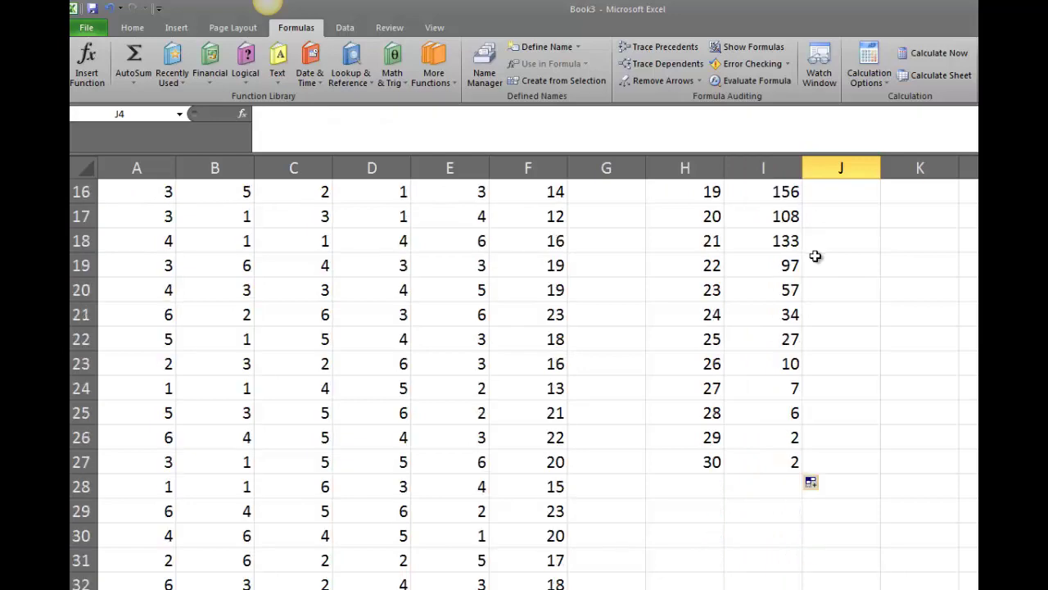
pyautogui.scroll(2, 815, 255)
pyautogui.scroll(2, 815, 256)
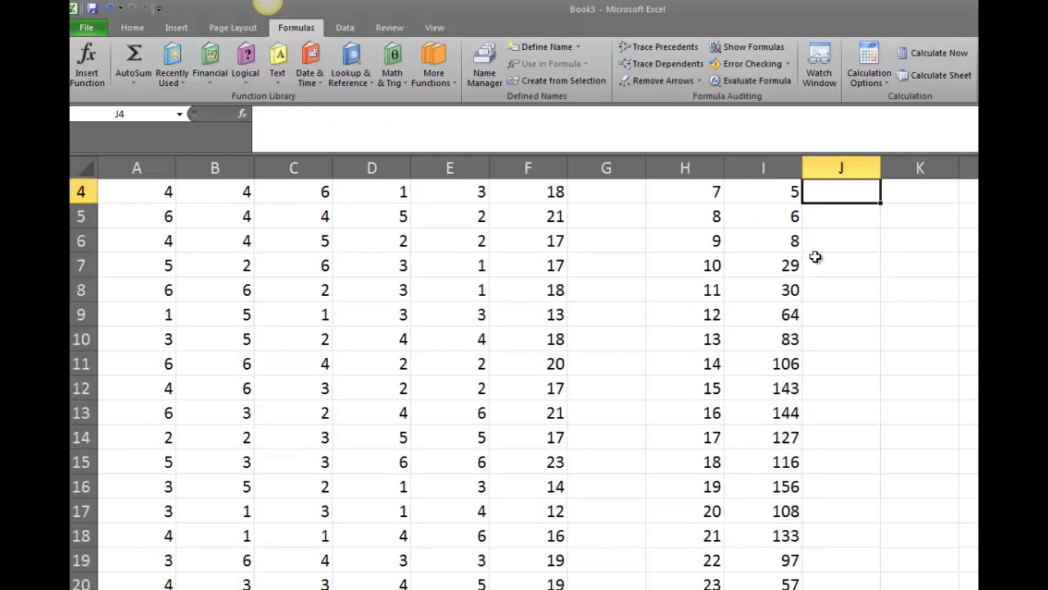
pyautogui.scroll(-2, 816, 256)
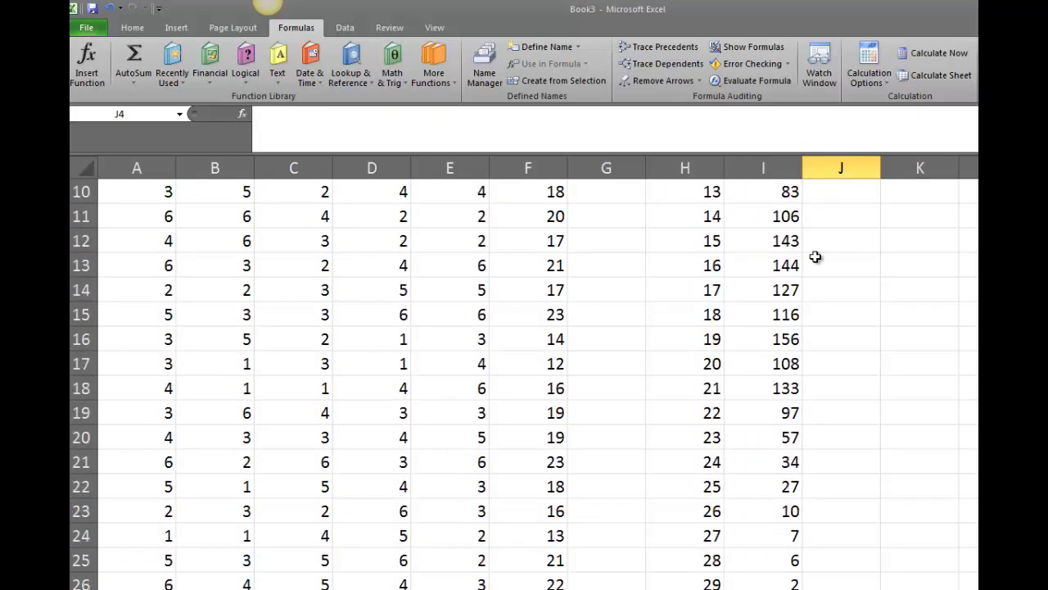
pyautogui.scroll(-1, 815, 257)
pyautogui.scroll(4, 815, 257)
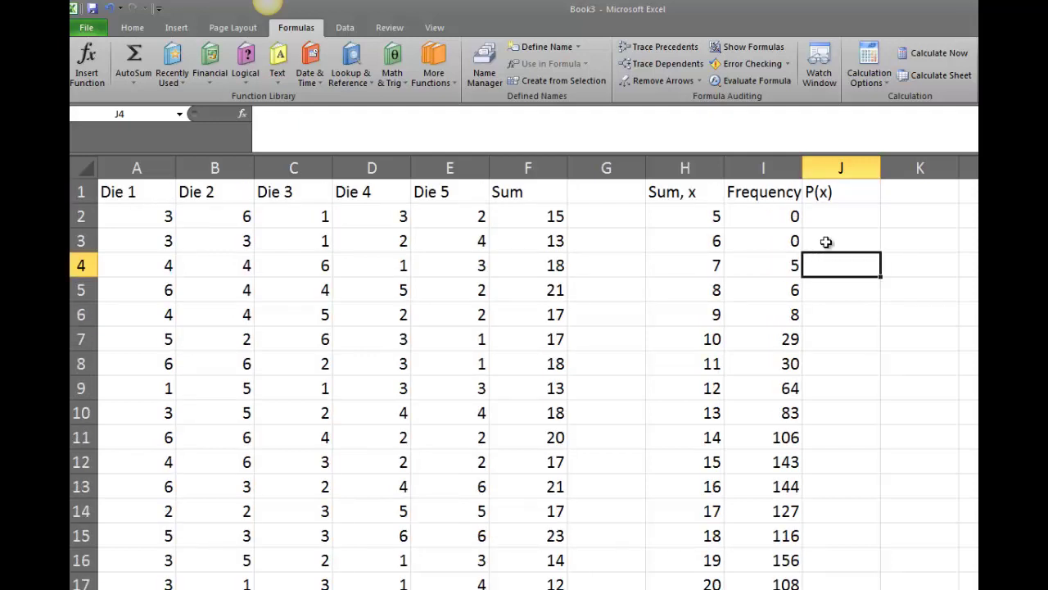
# Enter =I2/1500 in J2 to compute the probability of the first sum
pyautogui.click(847, 220)
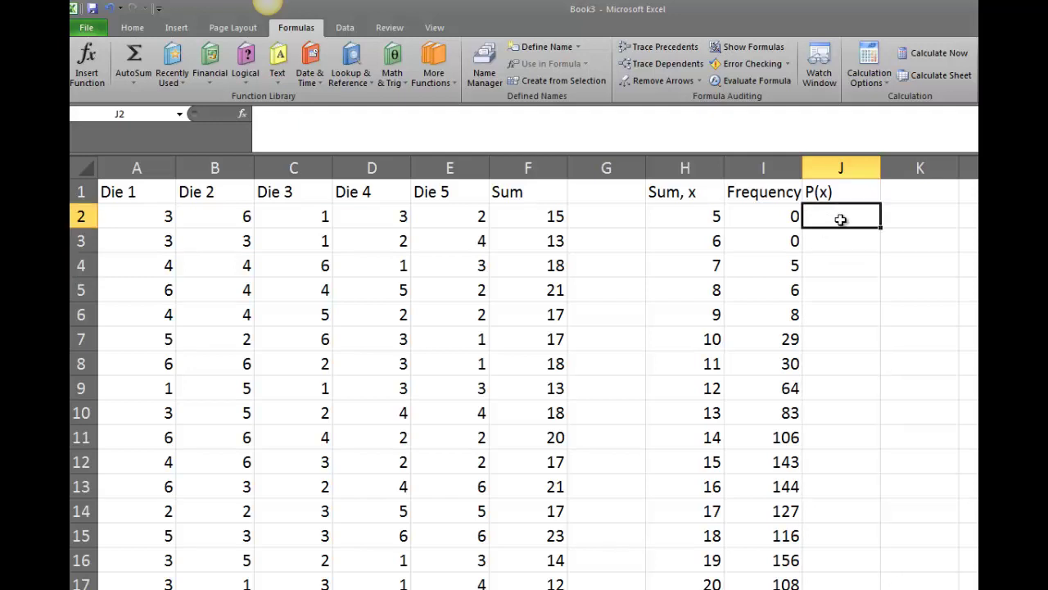
pyautogui.write('=')
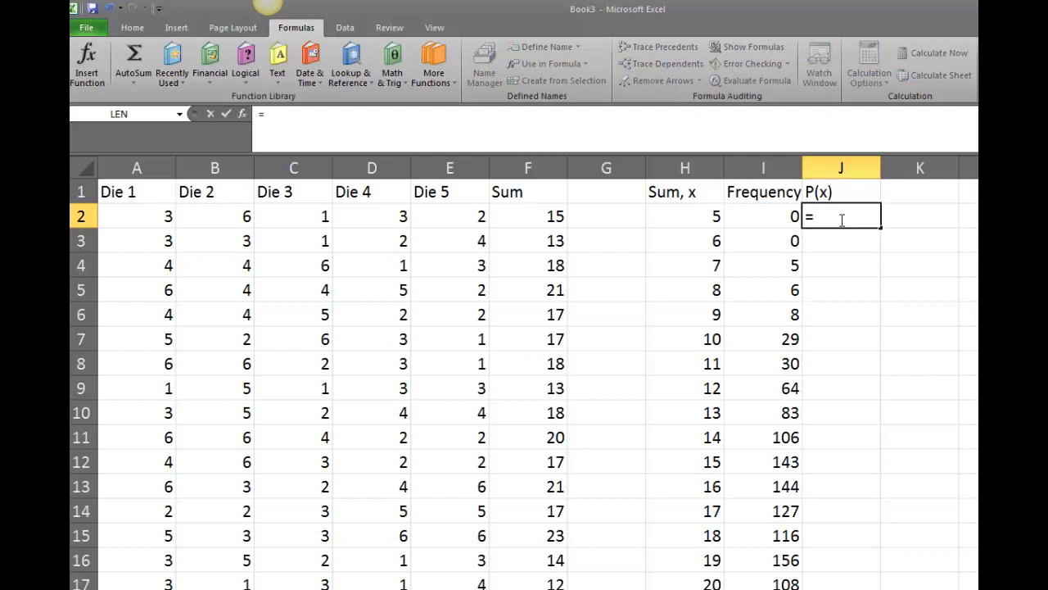
pyautogui.click(783, 216)
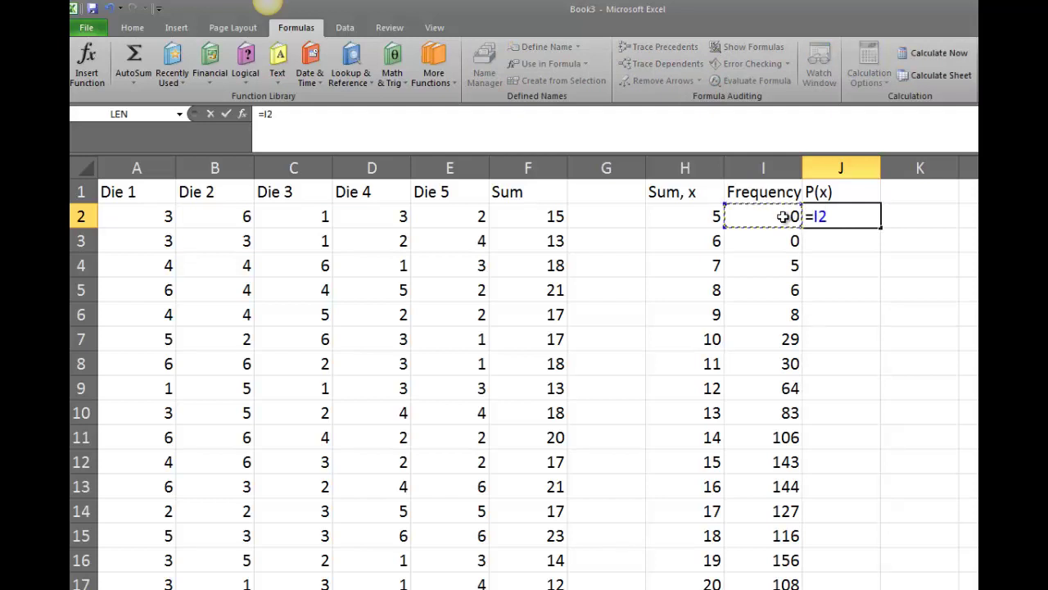
pyautogui.write('/1500')
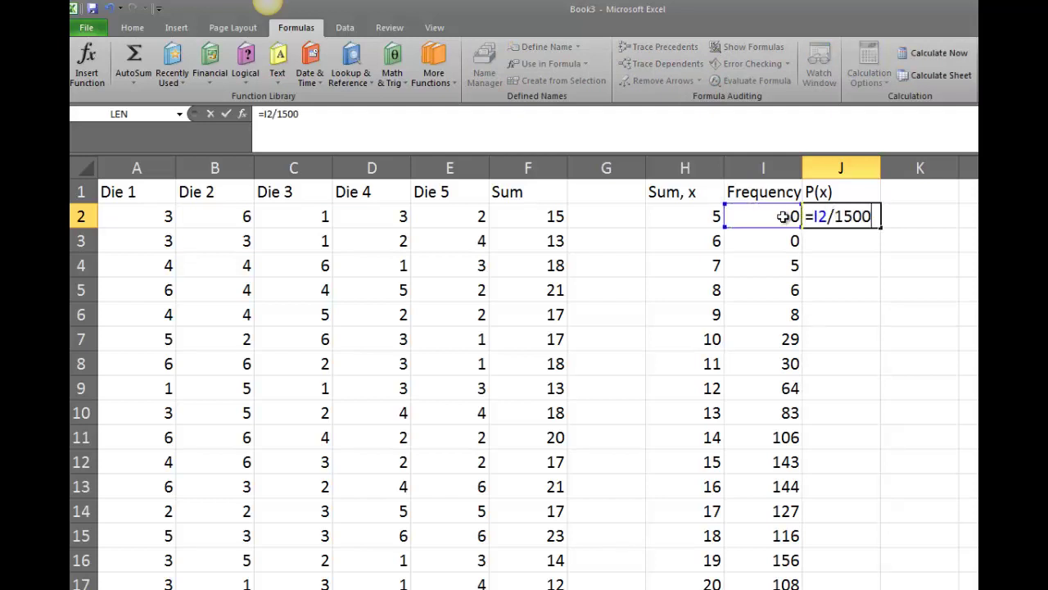
pyautogui.press('Return')
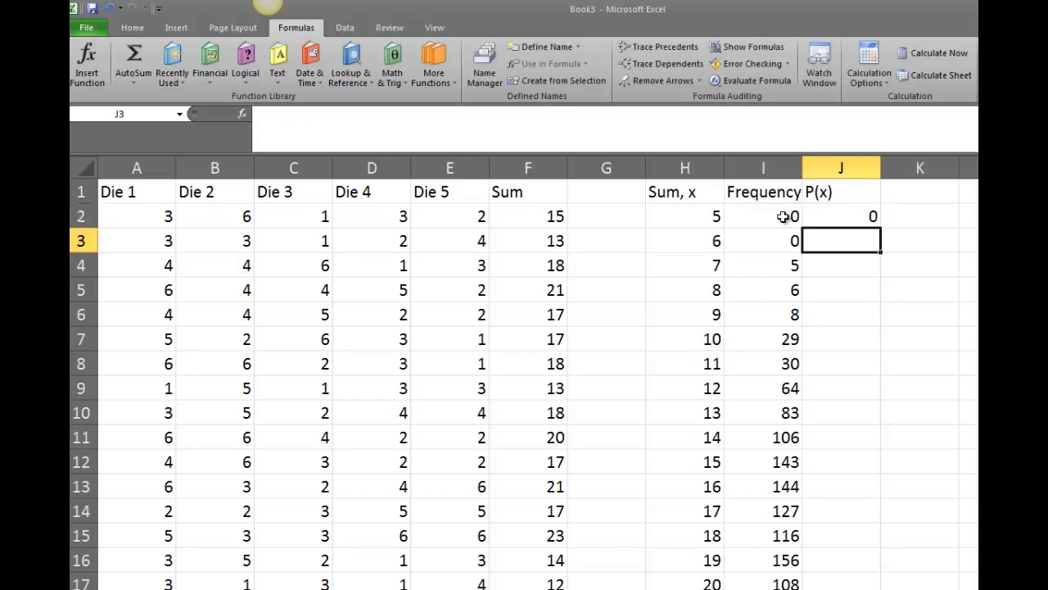
# Fill the probability formula from J2 down to J27 and recalculate the workbook
pyautogui.click(844, 220)
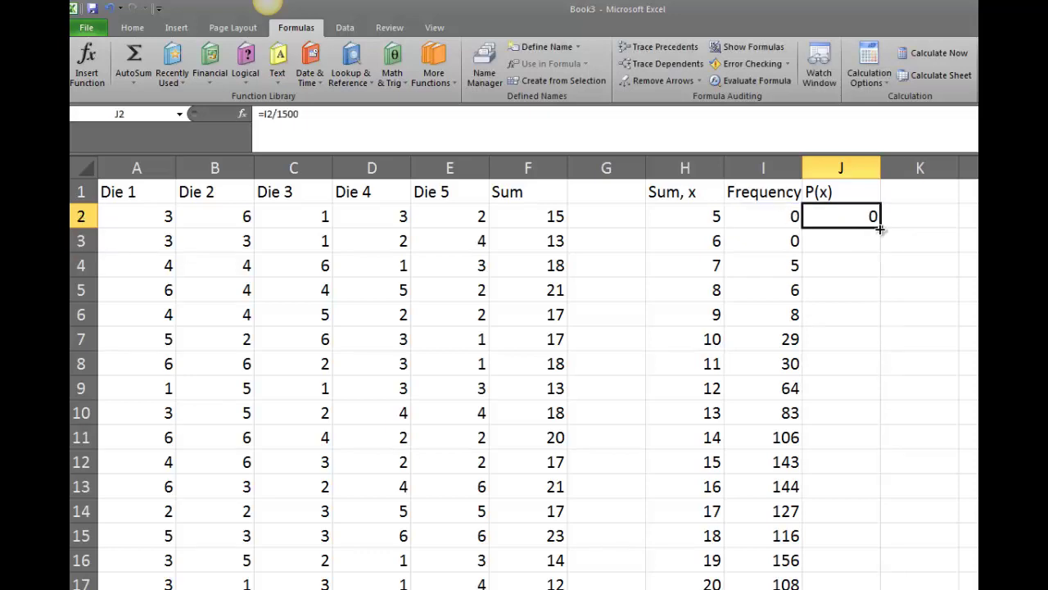
pyautogui.moveTo(880, 229); pyautogui.dragTo(857, 580)
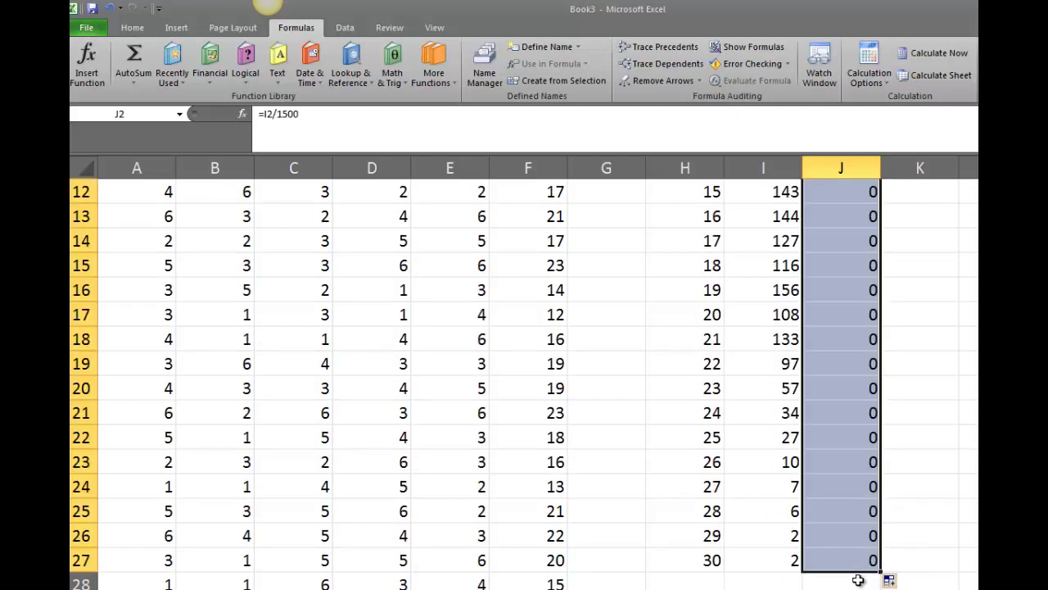
pyautogui.click(933, 53)
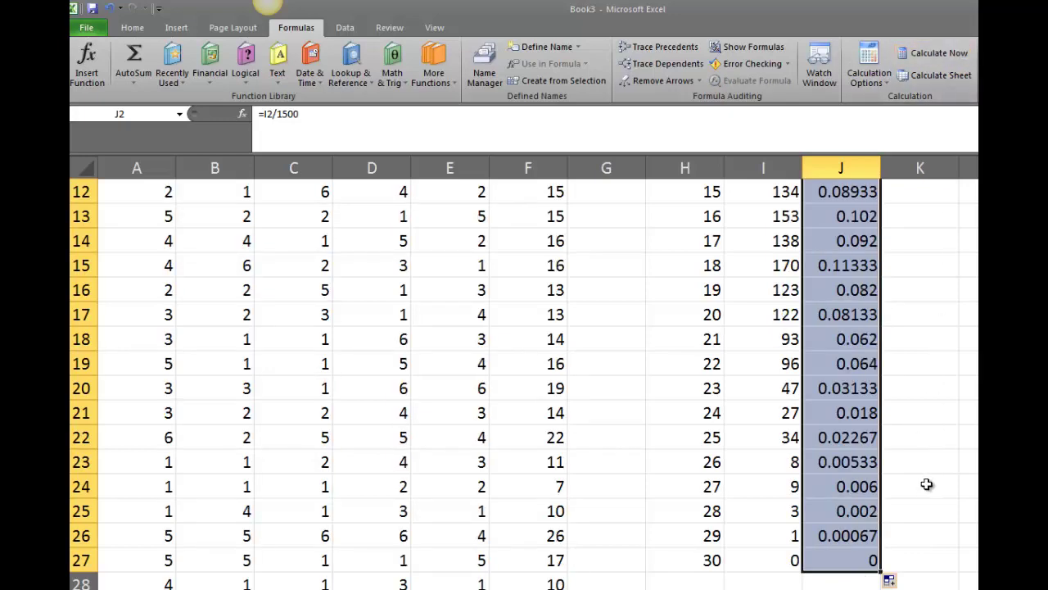
# Enter =SUM(I2:I27) in I28 to total the frequencies
pyautogui.scroll(3, 926, 484)
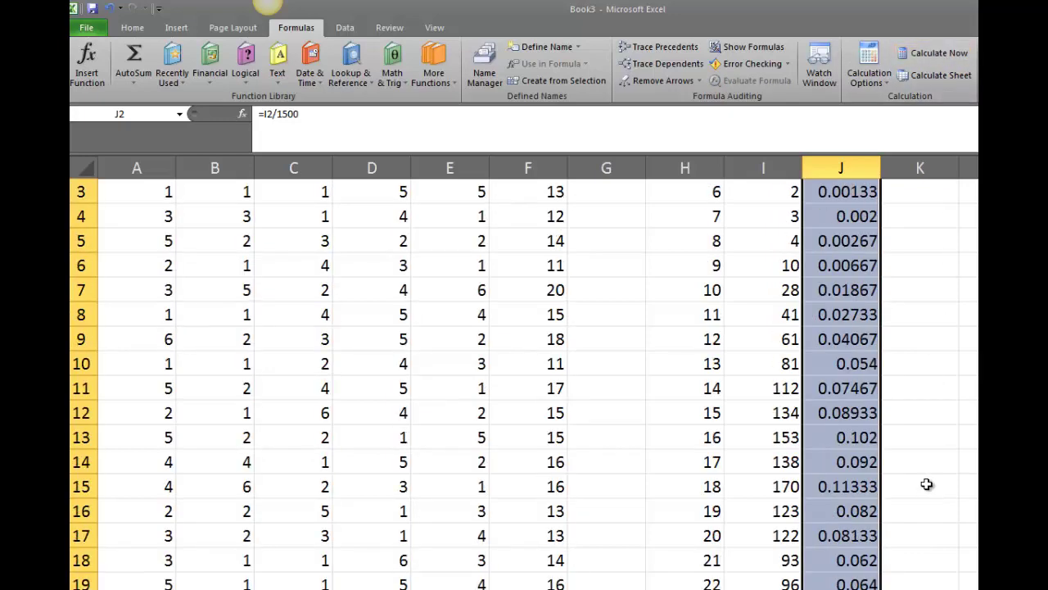
pyautogui.scroll(-3, 927, 484)
pyautogui.click(795, 565)
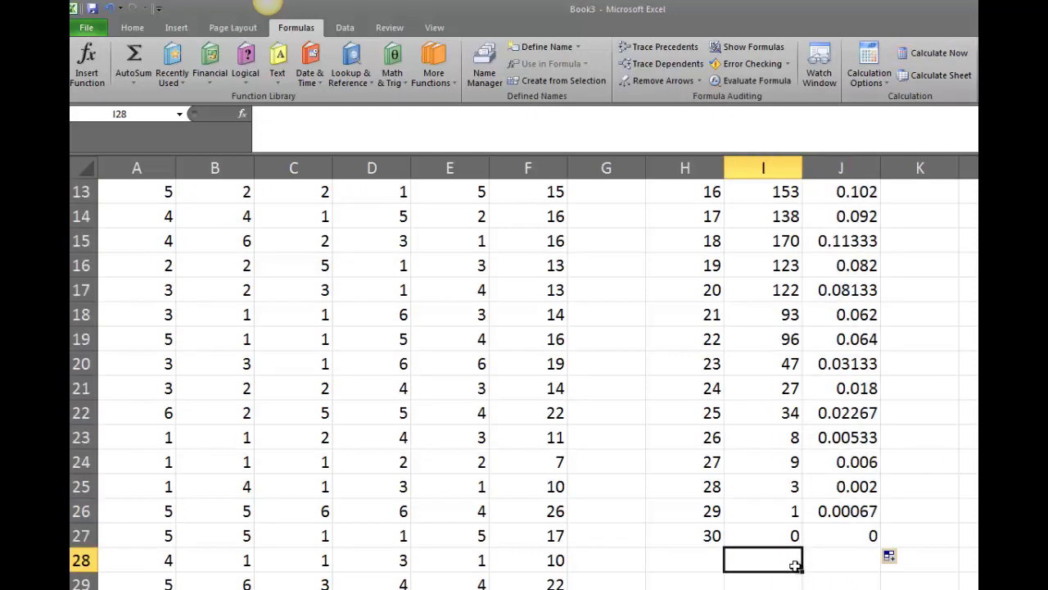
pyautogui.write('=sum(')
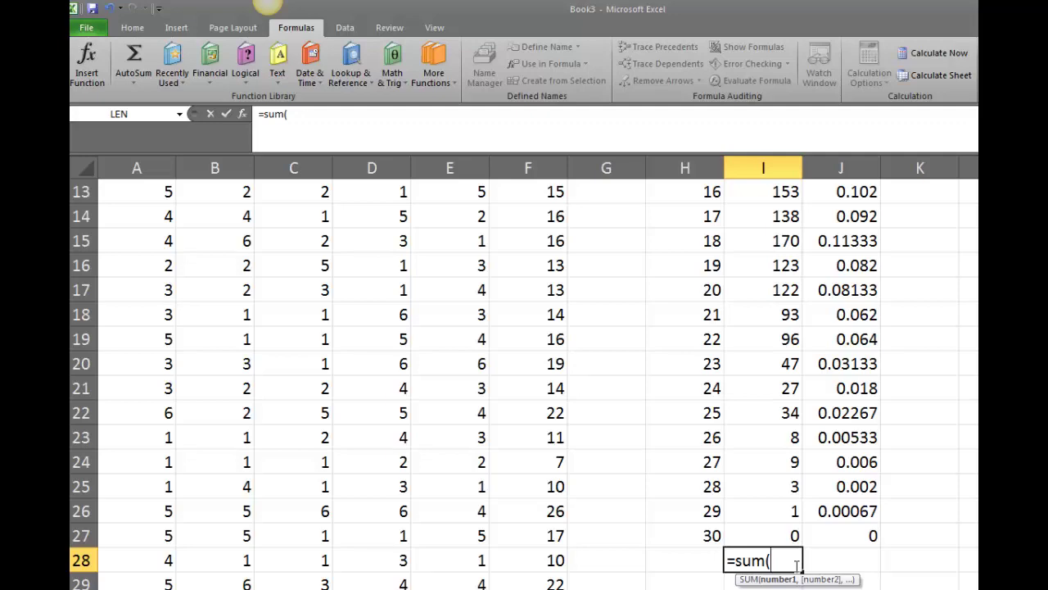
pyautogui.moveTo(786, 536); pyautogui.dragTo(765, 211)
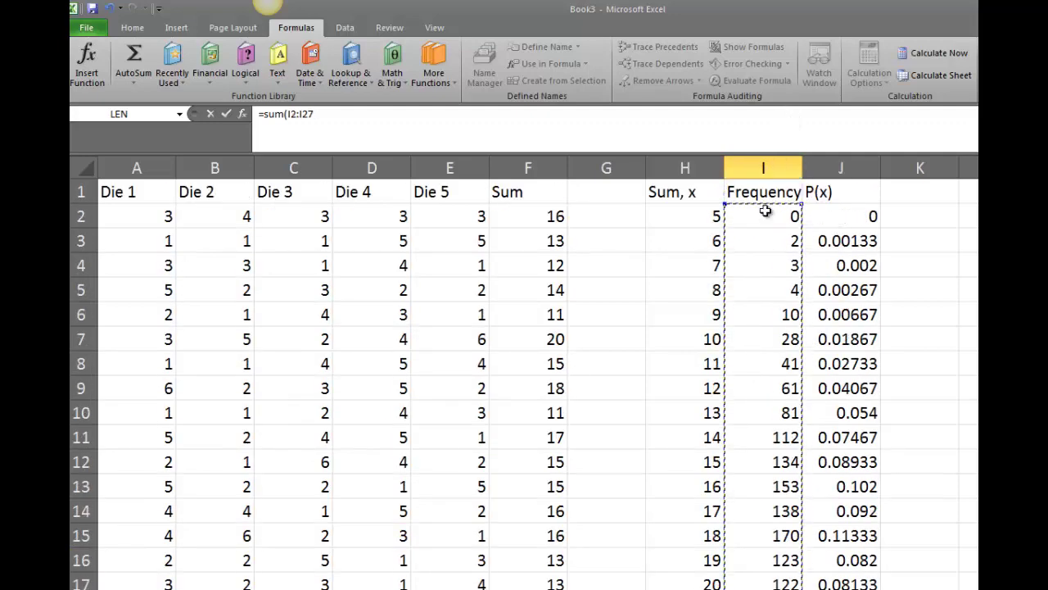
pyautogui.write(')')
pyautogui.press('Return')
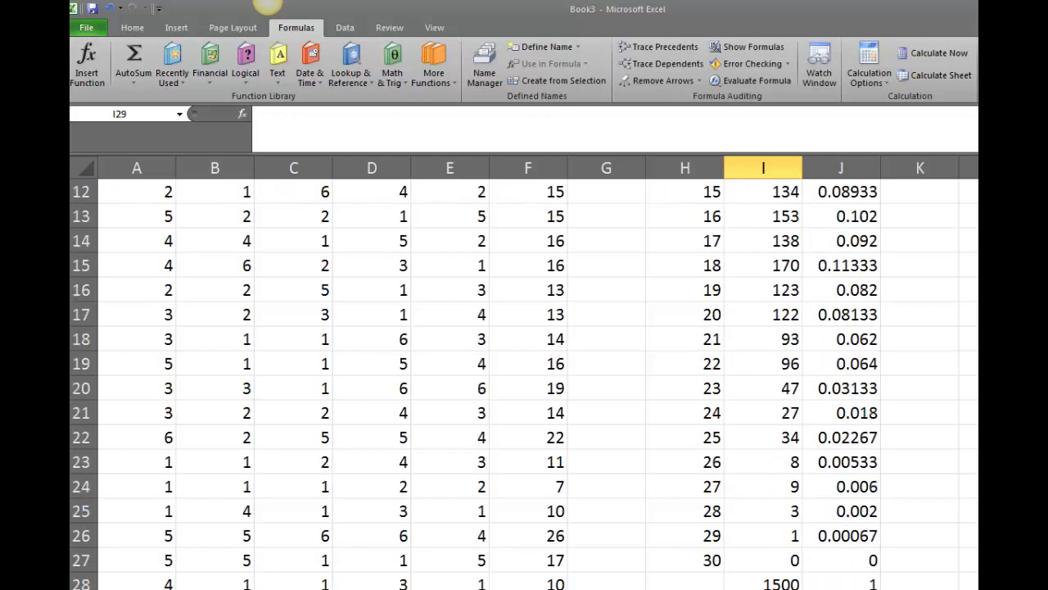
# Replace the formula in J28 with =SUM(J2:J27) to total the probabilities
pyautogui.click(862, 585)
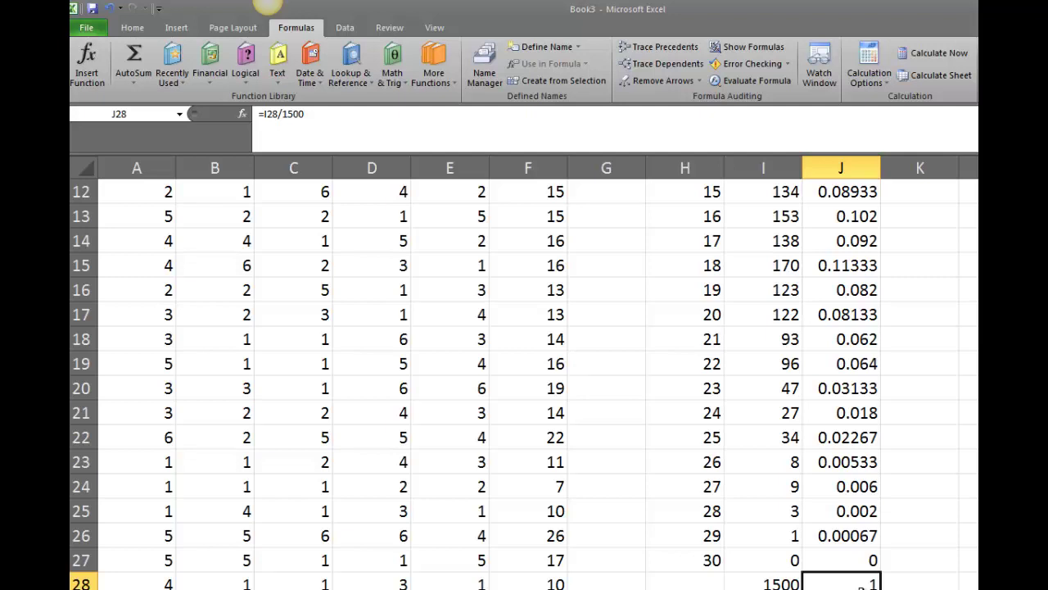
pyautogui.doubleClick(861, 584)
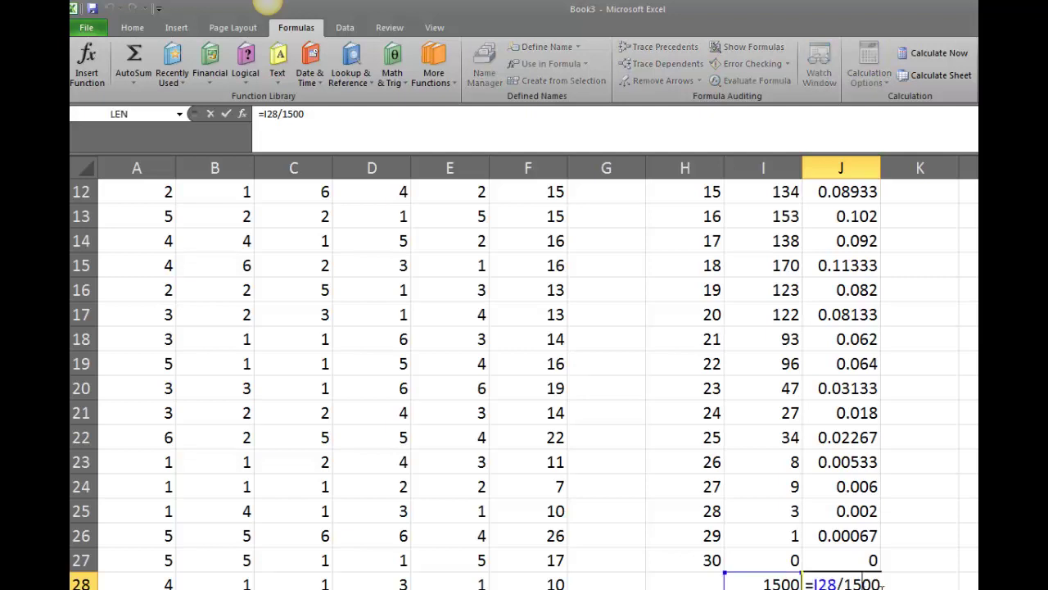
pyautogui.moveTo(876, 583); pyautogui.dragTo(785, 580)
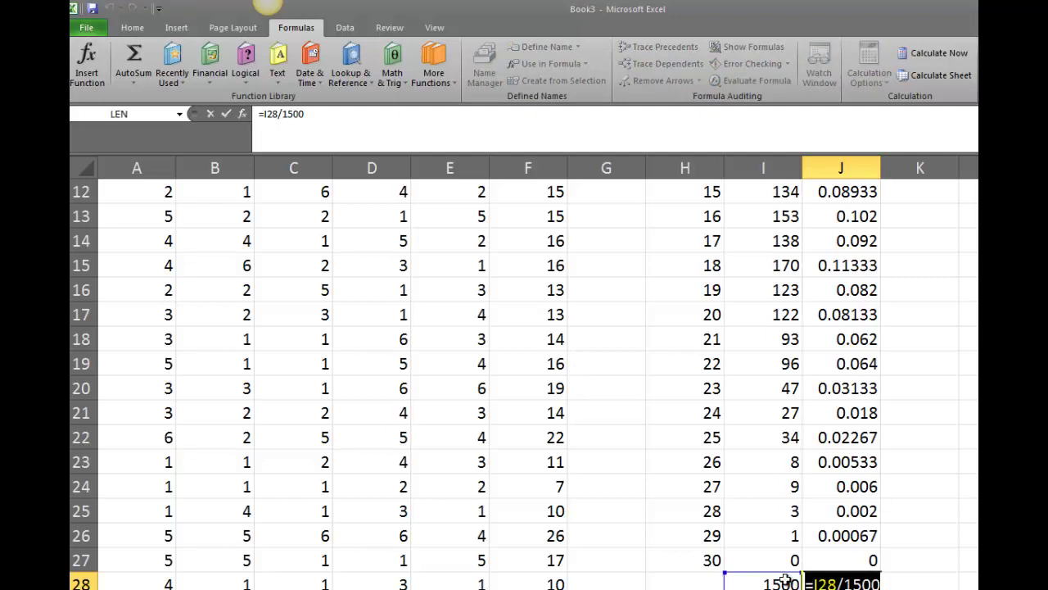
pyautogui.write('=sum')
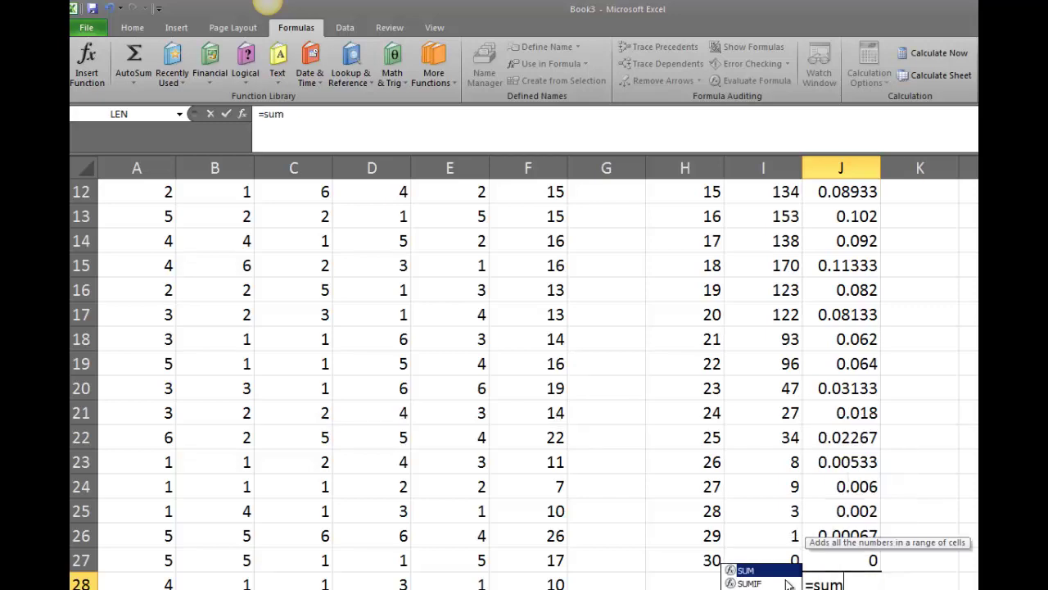
pyautogui.write('(')
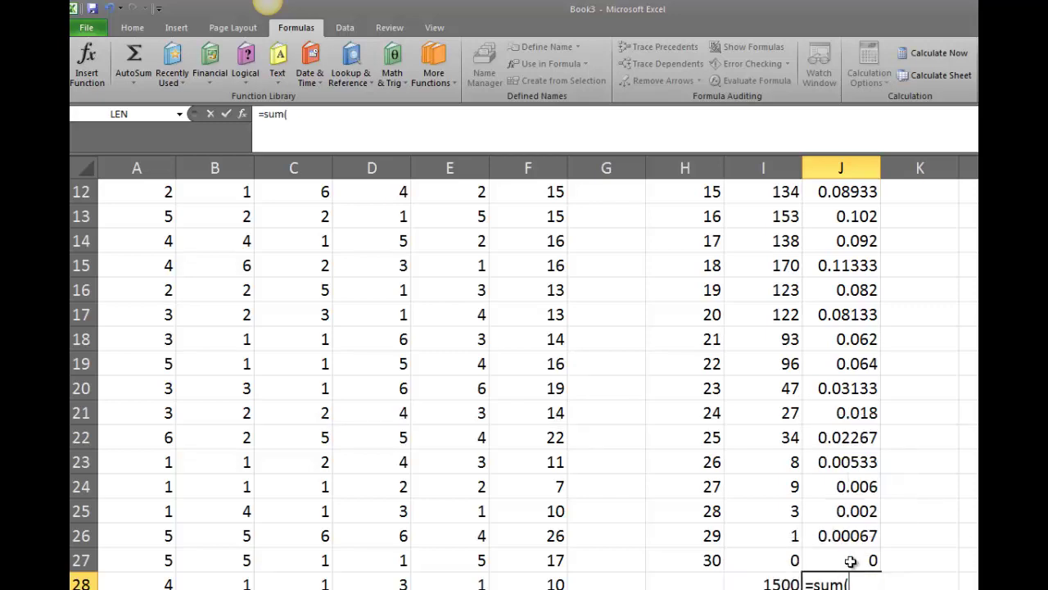
pyautogui.moveTo(856, 561); pyautogui.dragTo(863, 228)
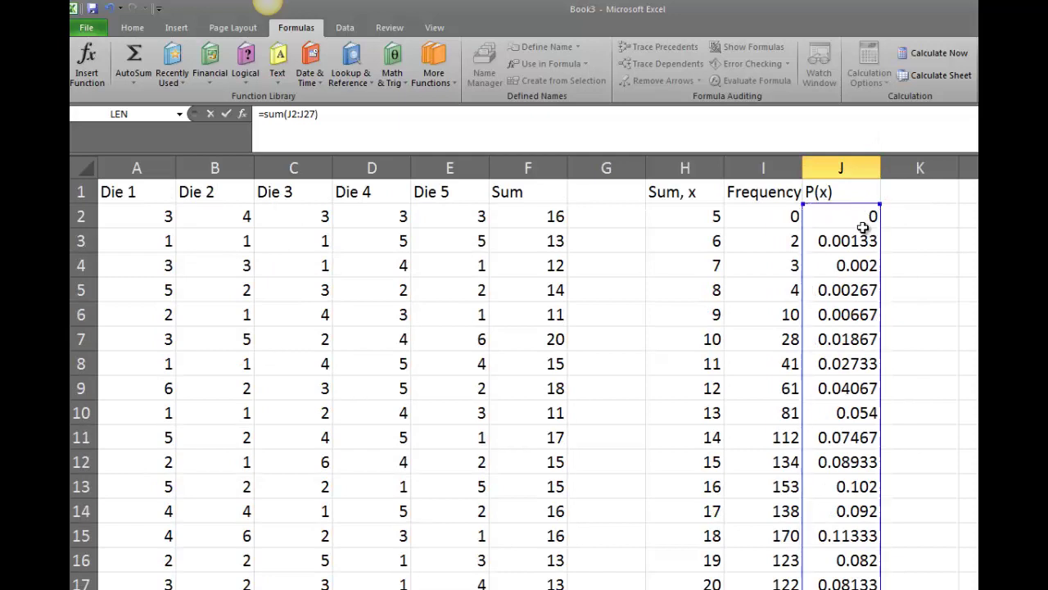
pyautogui.press('Return')
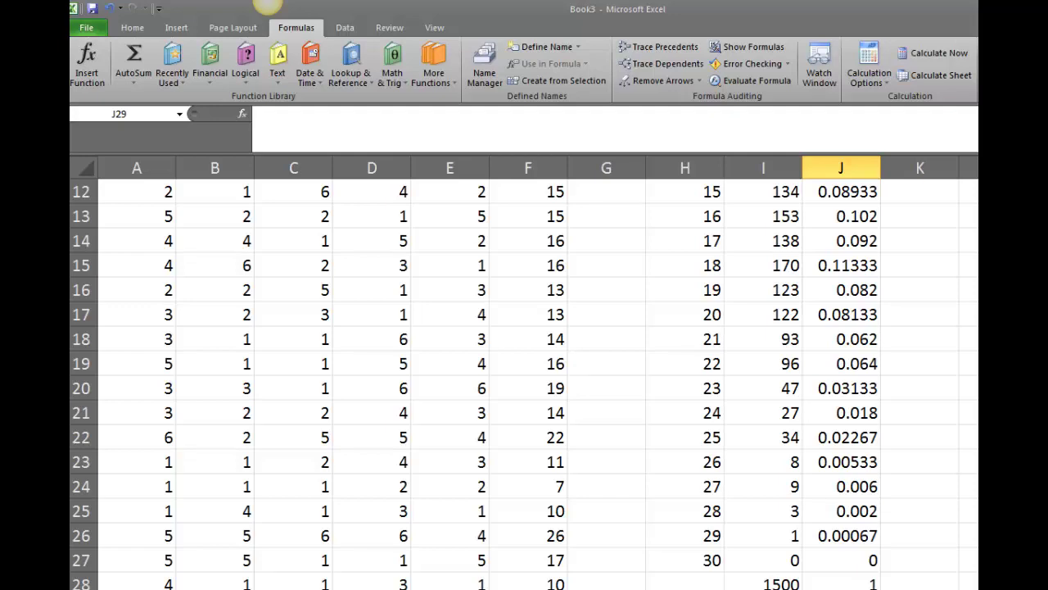
pyautogui.scroll(4, 524, 377)
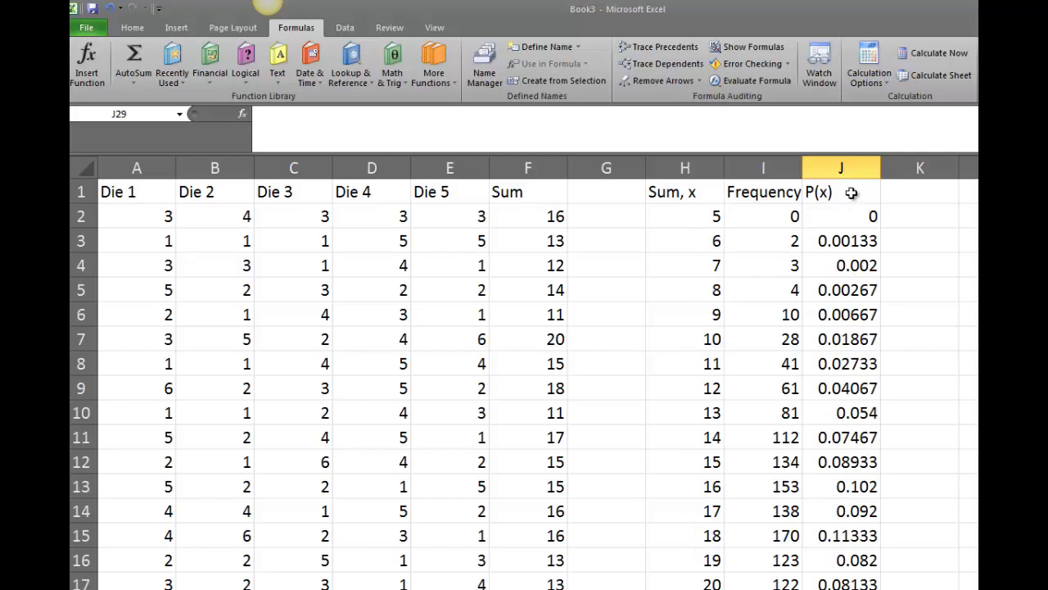
pyautogui.moveTo(852, 194); pyautogui.dragTo(868, 583)
pyautogui.scroll(3, 524, 369)
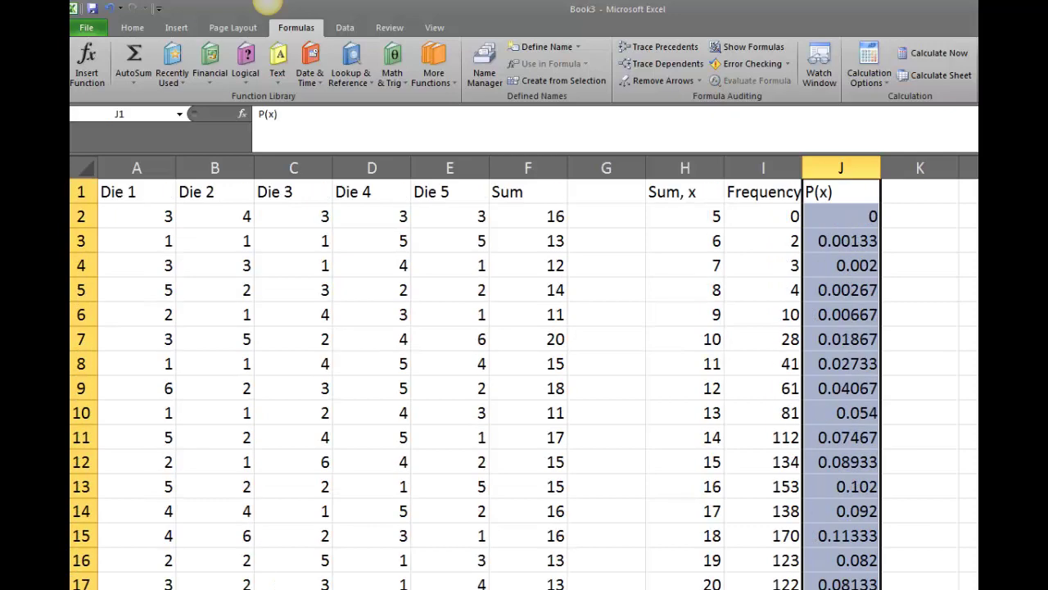
pyautogui.scroll(1, 162, 27)
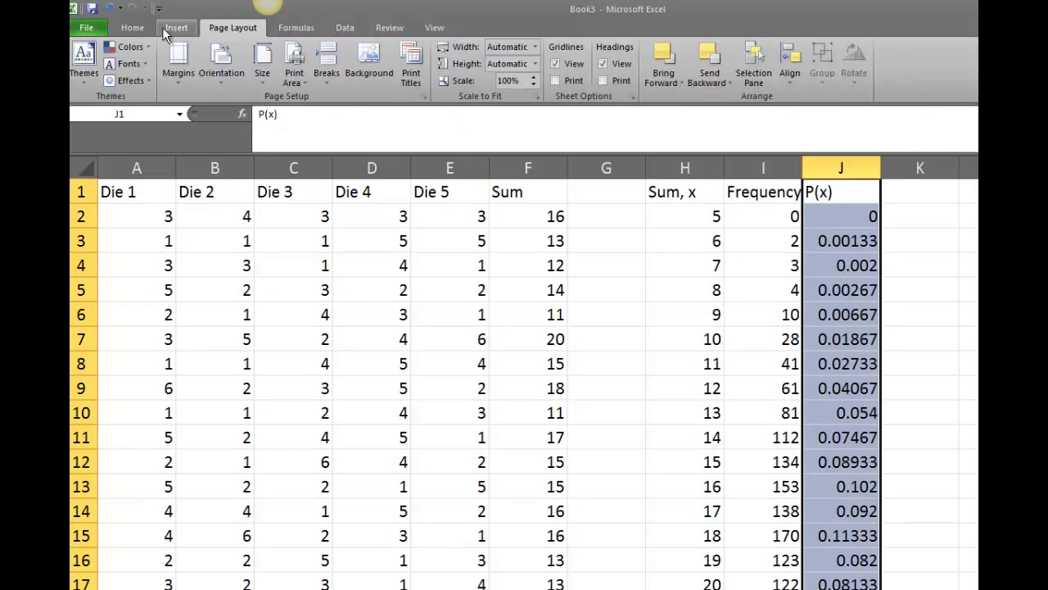
pyautogui.scroll(1, 173, 26)
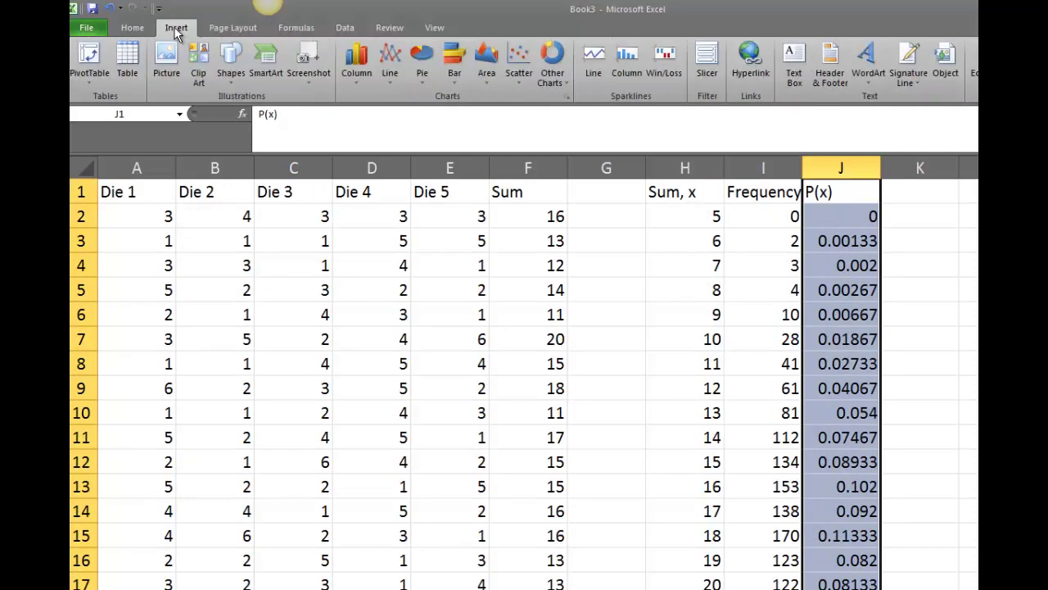
pyautogui.click(353, 75)
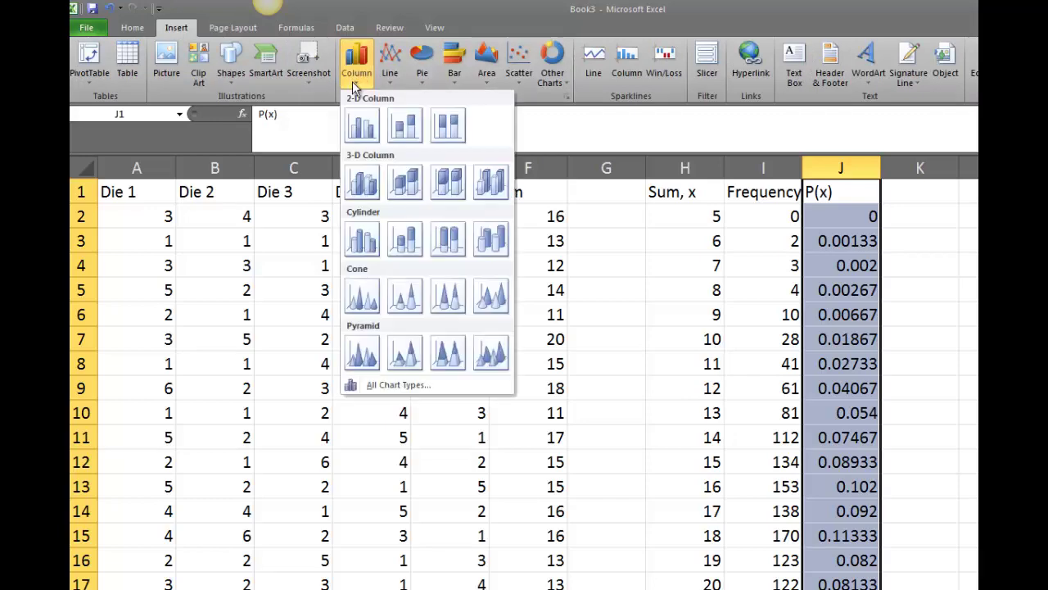
pyautogui.click(361, 128)
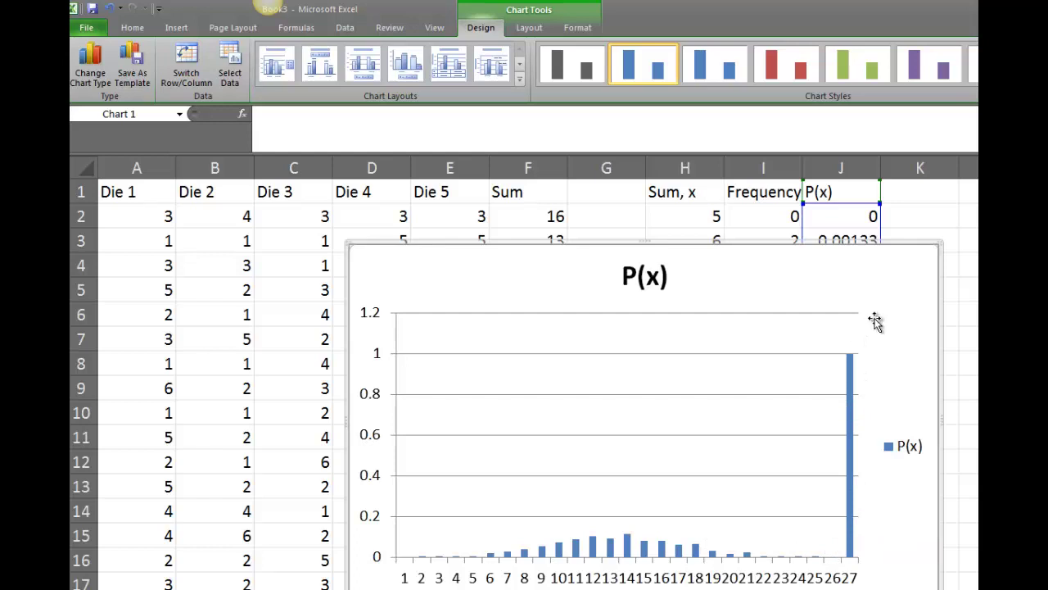
pyautogui.press('Delete')
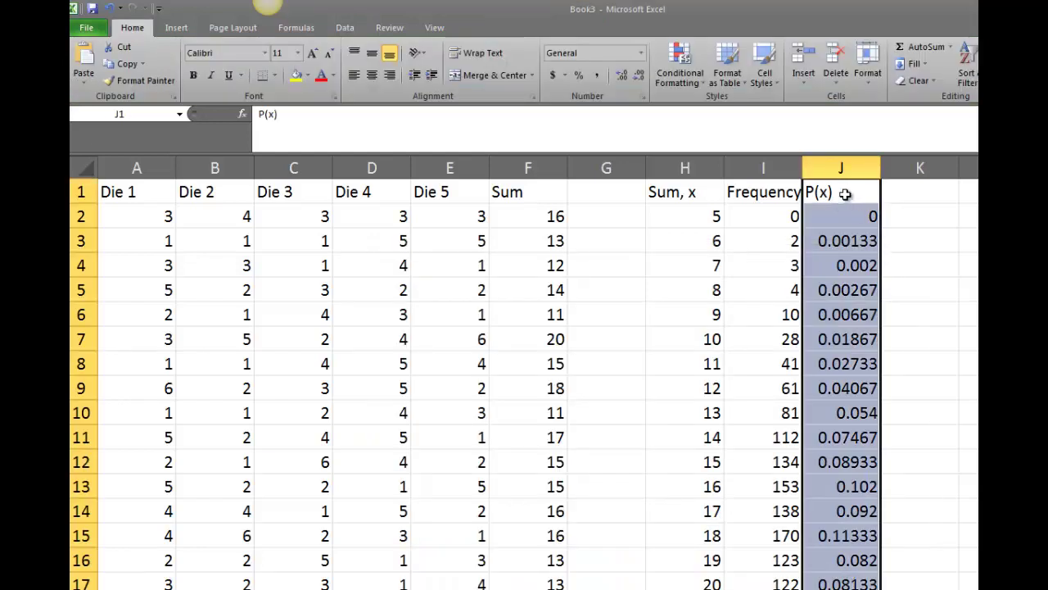
# Insert a 2-D clustered column chart from the P(x) header and probabilities in J1:J27, leaving out the total
pyautogui.click(909, 219)
pyautogui.moveTo(842, 196); pyautogui.dragTo(857, 583)
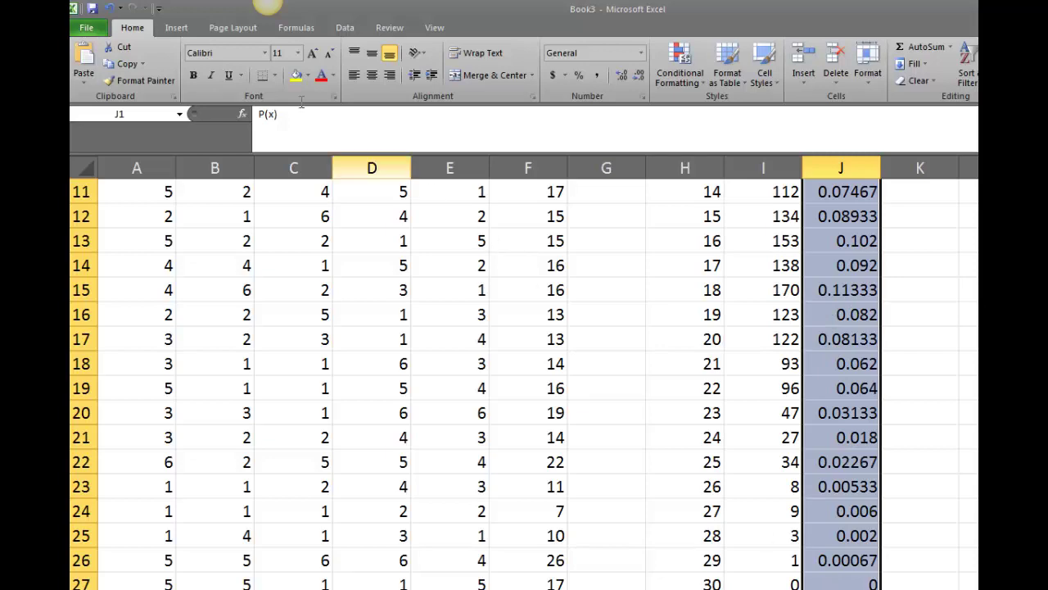
pyautogui.click(176, 27)
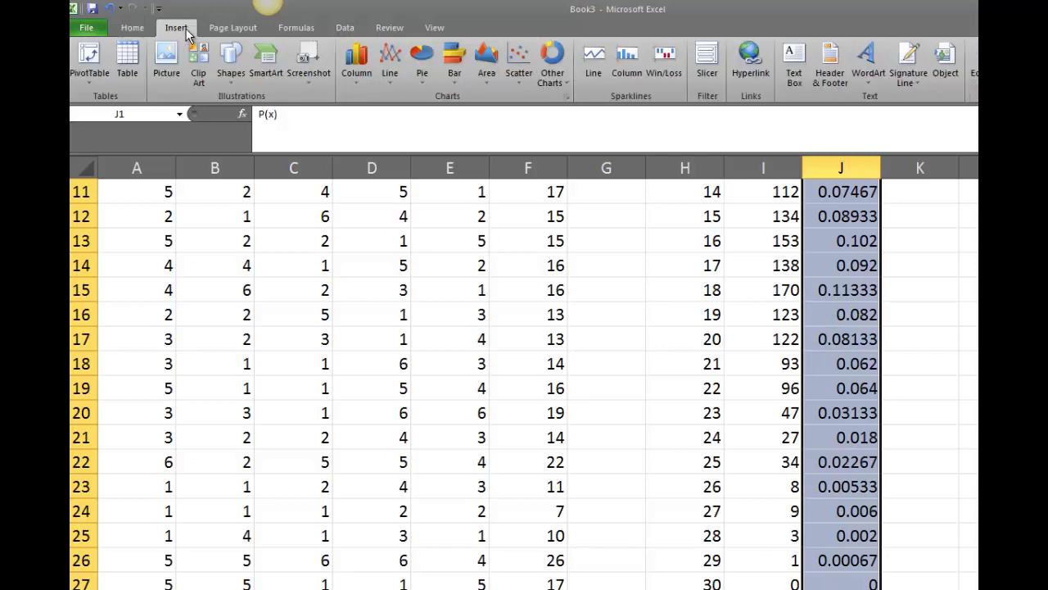
pyautogui.click(356, 64)
pyautogui.click(358, 122)
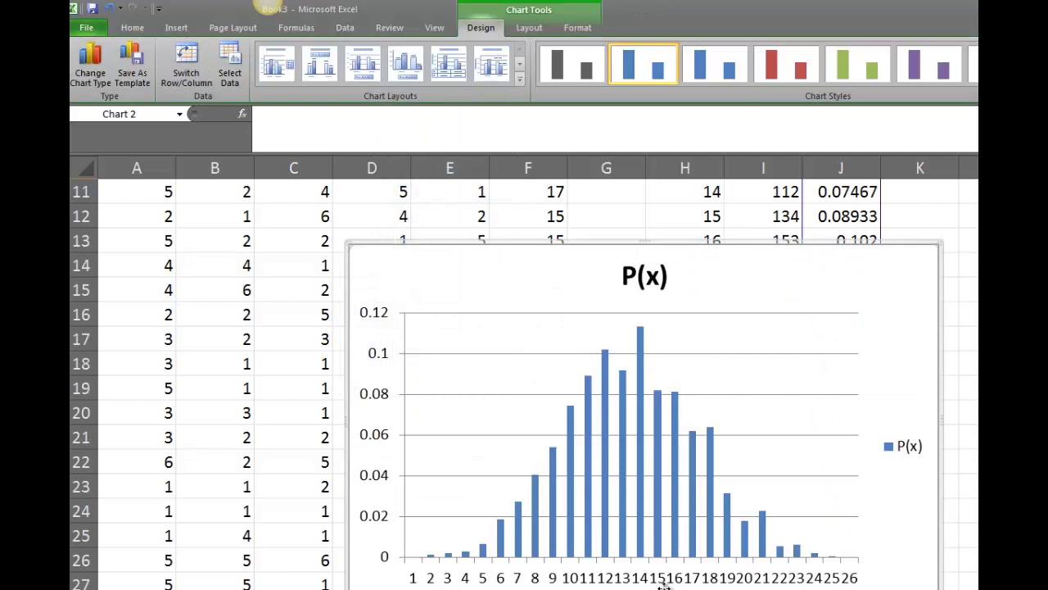
# Set the chart's horizontal axis labels to the sums in H2:H27
pyautogui.rightClick(598, 535)
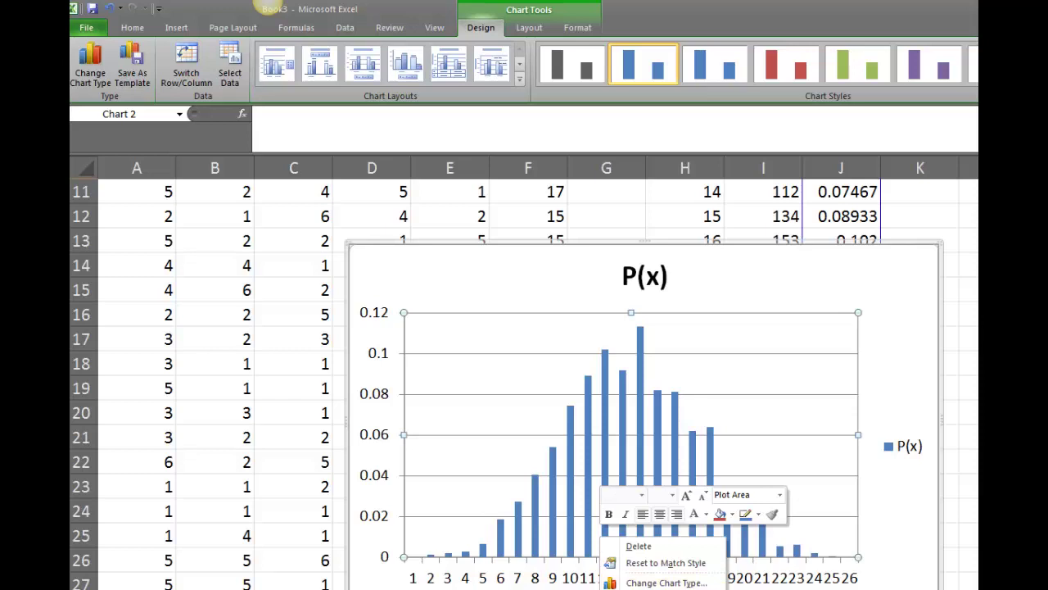
pyautogui.click(655, 588)
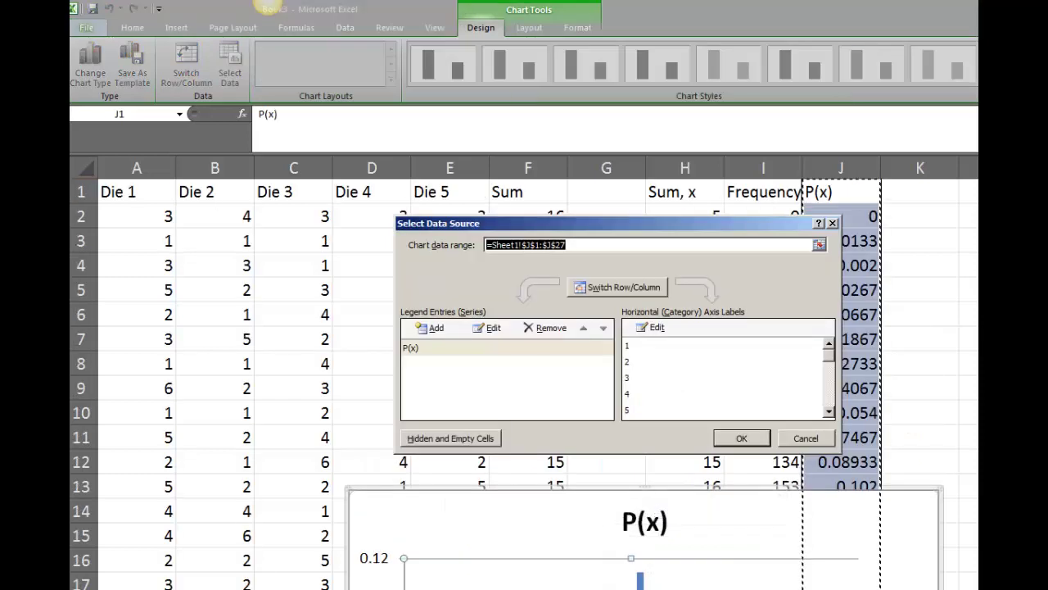
pyautogui.click(656, 328)
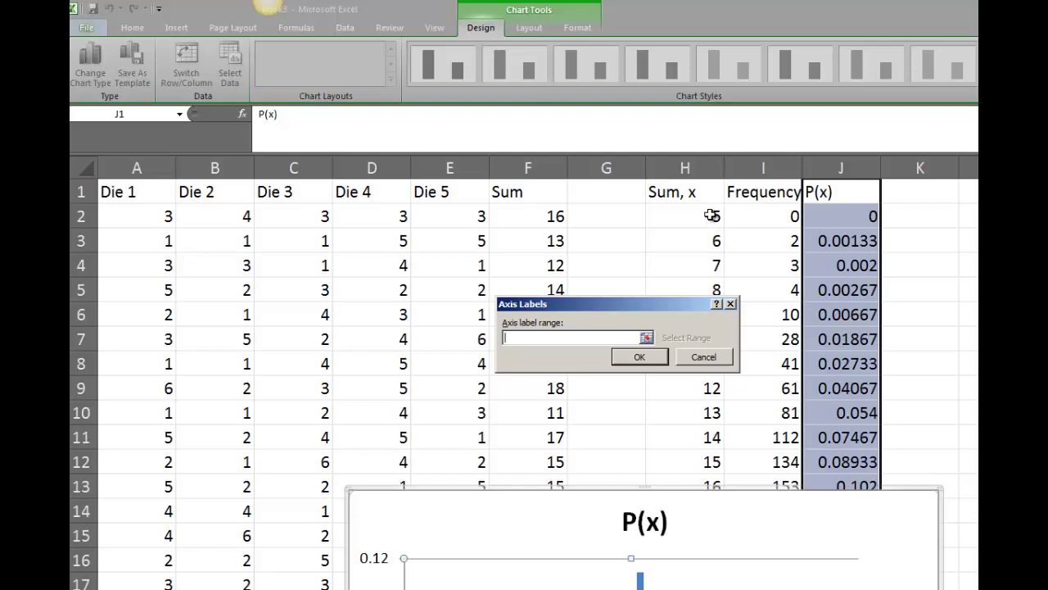
pyautogui.moveTo(712, 215); pyautogui.dragTo(696, 194)
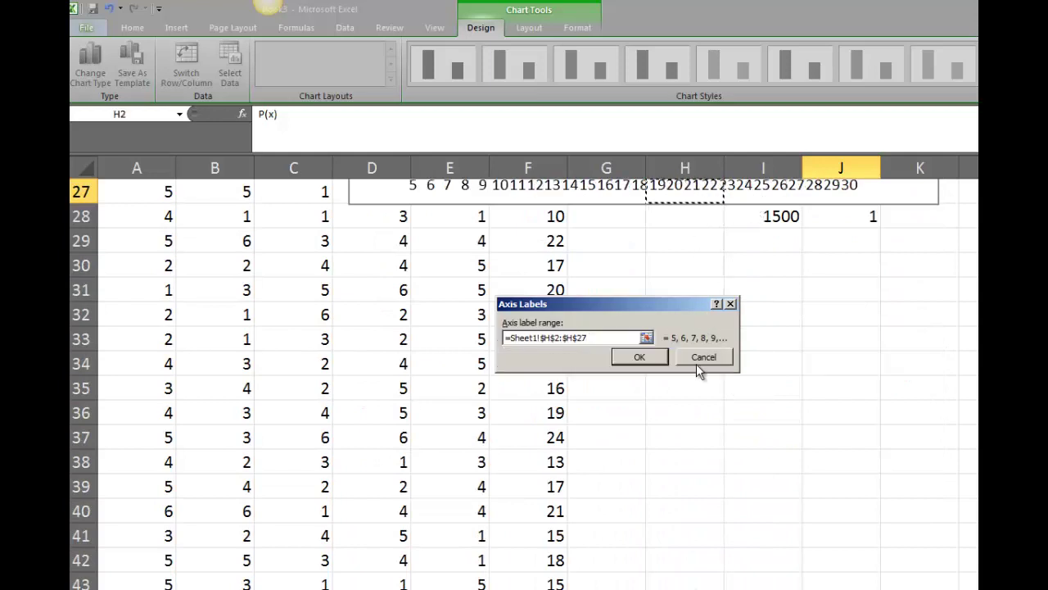
pyautogui.scroll(3, 627, 406)
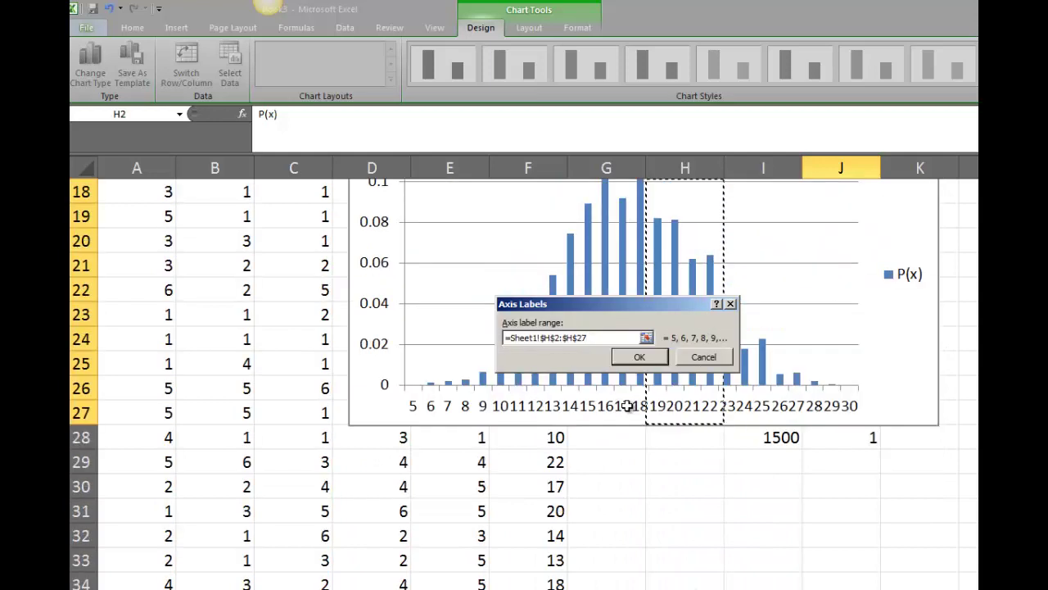
pyautogui.click(637, 360)
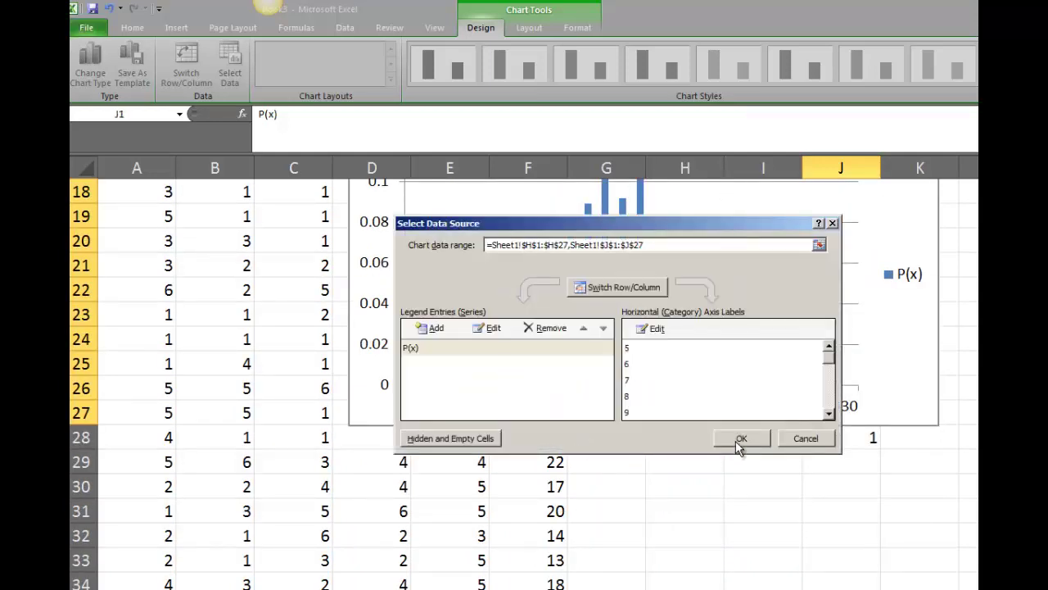
pyautogui.click(739, 440)
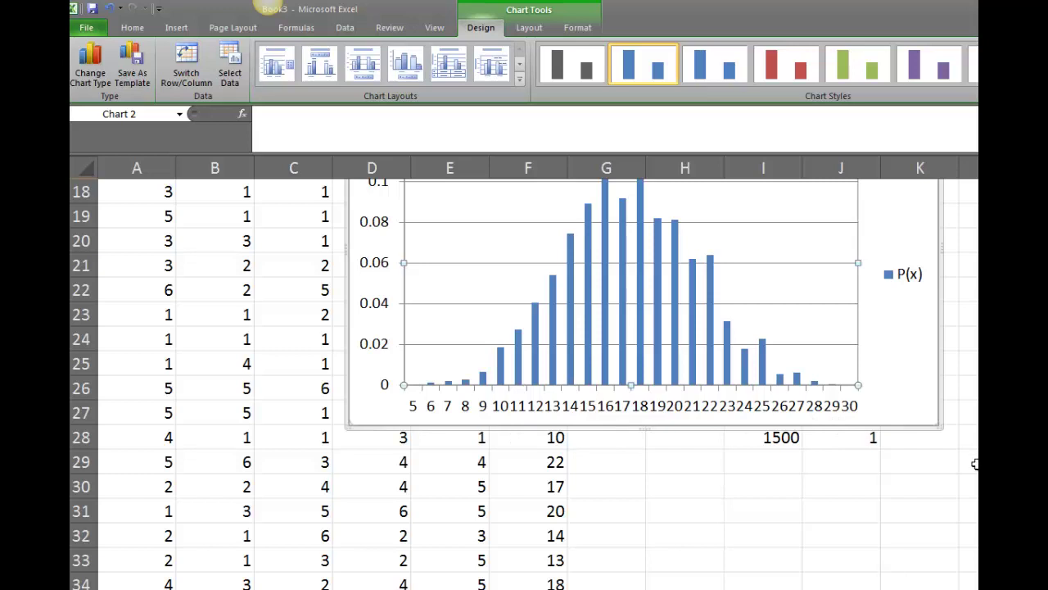
# Reduce the font size of the horizontal axis labels so the numbers no longer crowd together
pyautogui.scroll(1, 975, 463)
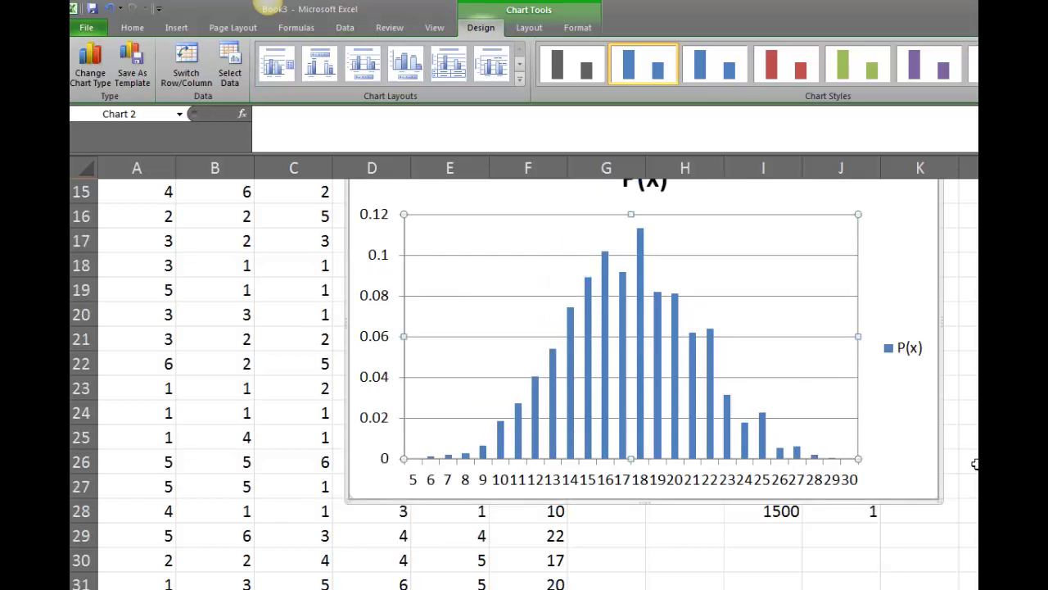
pyautogui.click(416, 488)
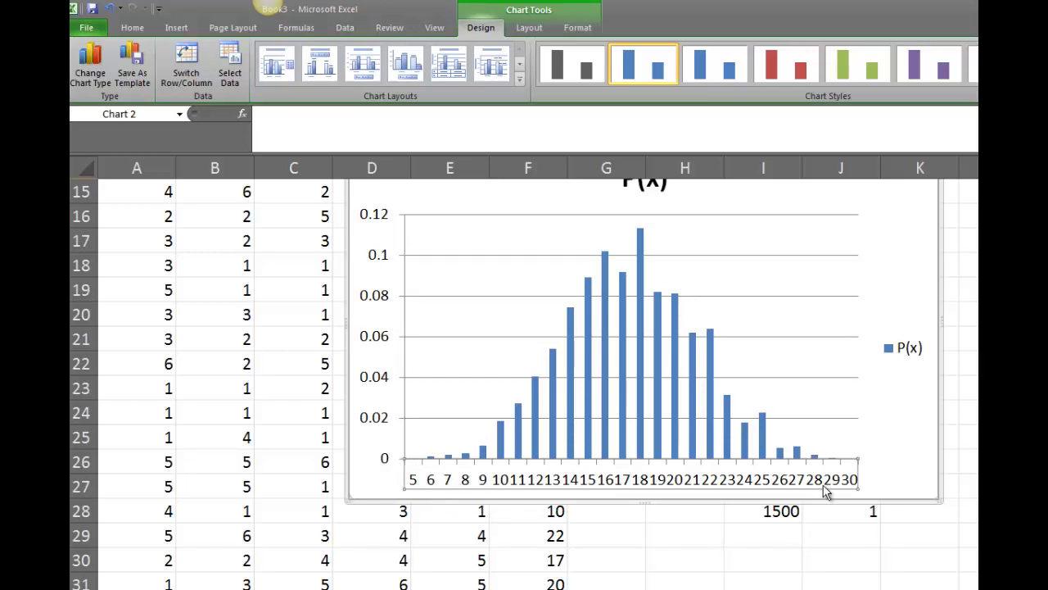
pyautogui.rightClick(592, 487)
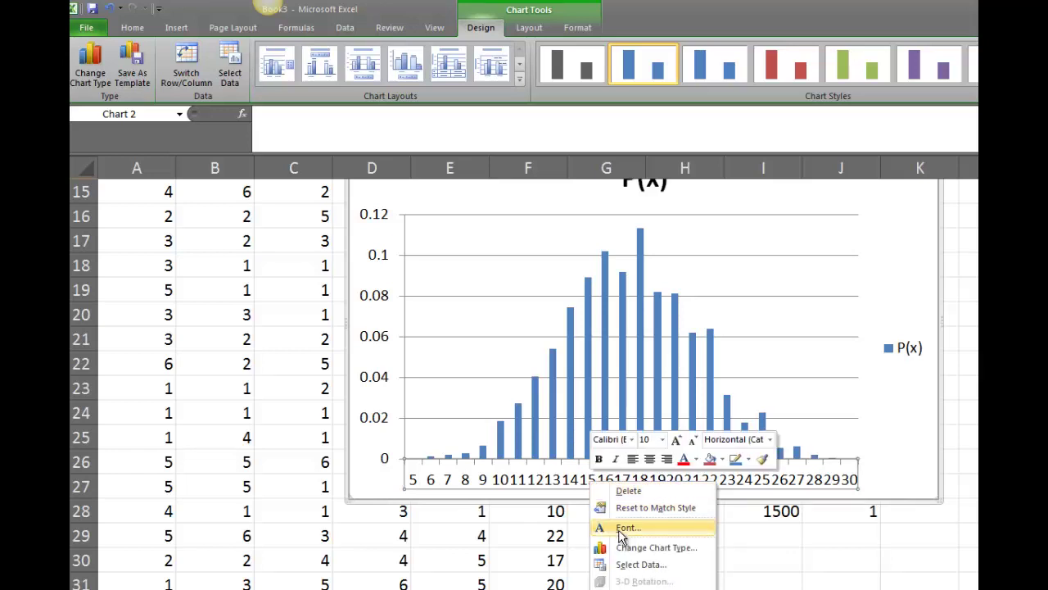
pyautogui.click(625, 528)
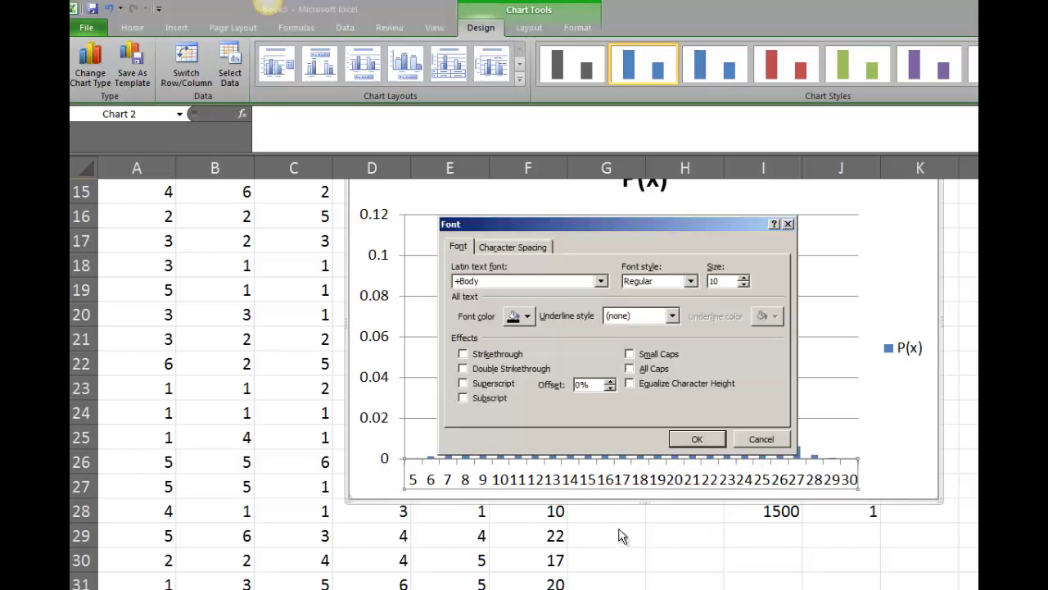
pyautogui.click(743, 284)
pyautogui.click(744, 284)
pyautogui.click(743, 284)
pyautogui.click(744, 284)
pyautogui.click(743, 284)
pyautogui.click(744, 284)
pyautogui.click(515, 245)
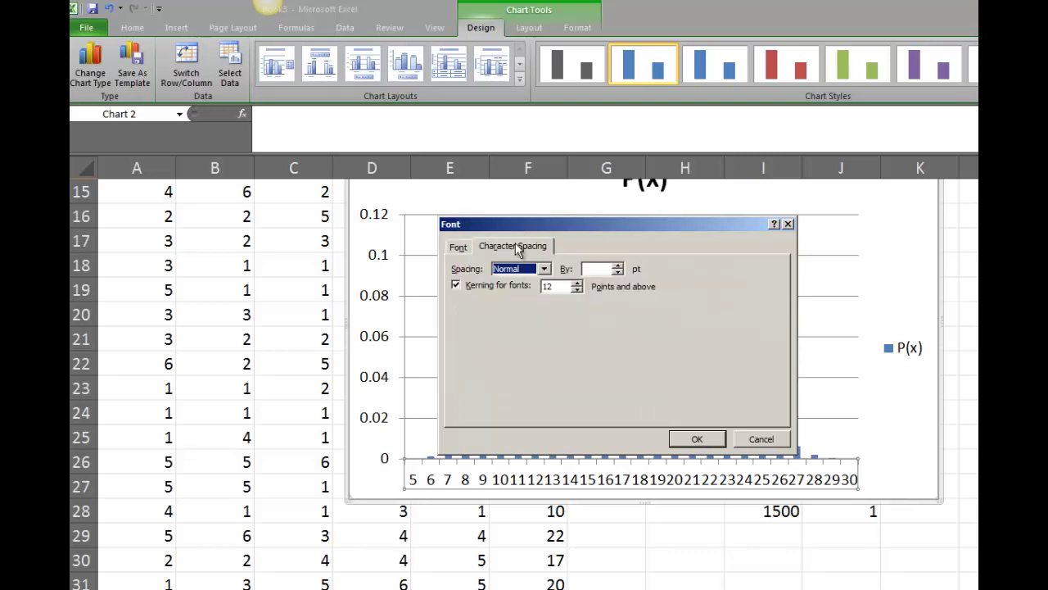
pyautogui.click(697, 439)
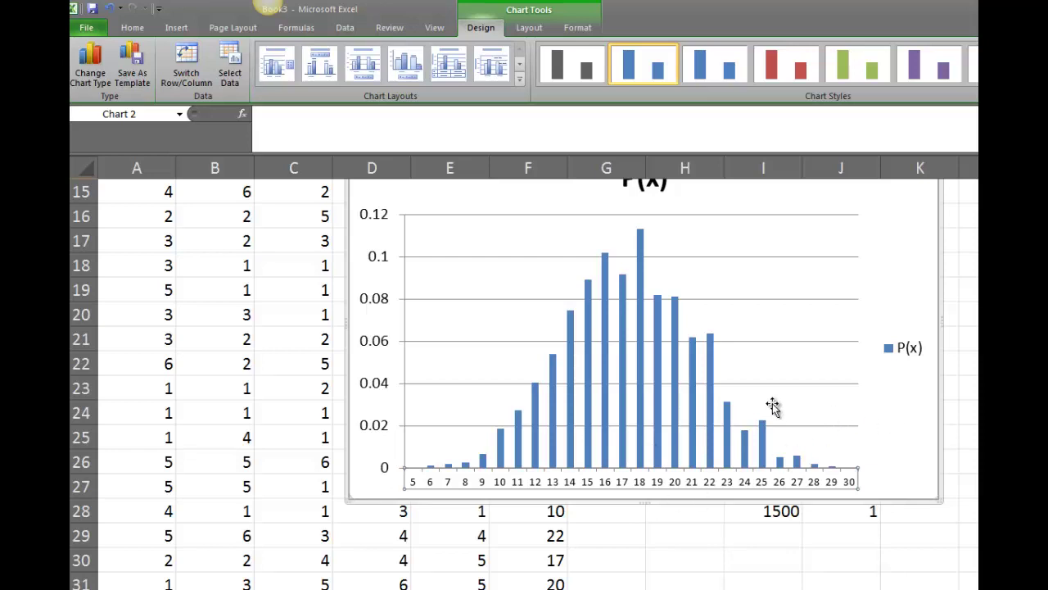
# Set the gap width of the P(x) data series to 0% so the bars touch like a histogram
pyautogui.scroll(1, 947, 488)
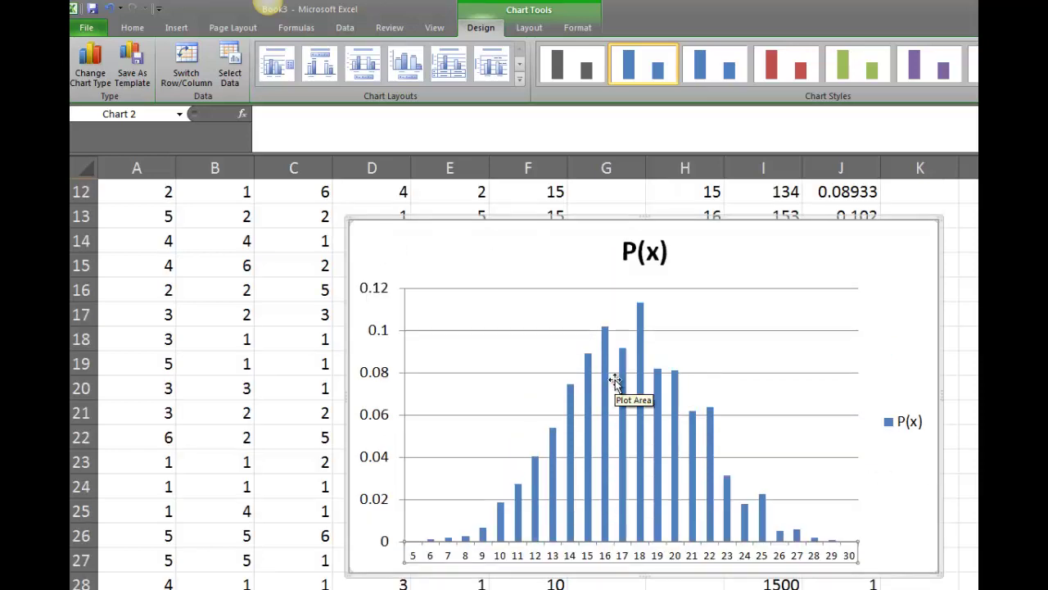
pyautogui.rightClick(643, 434)
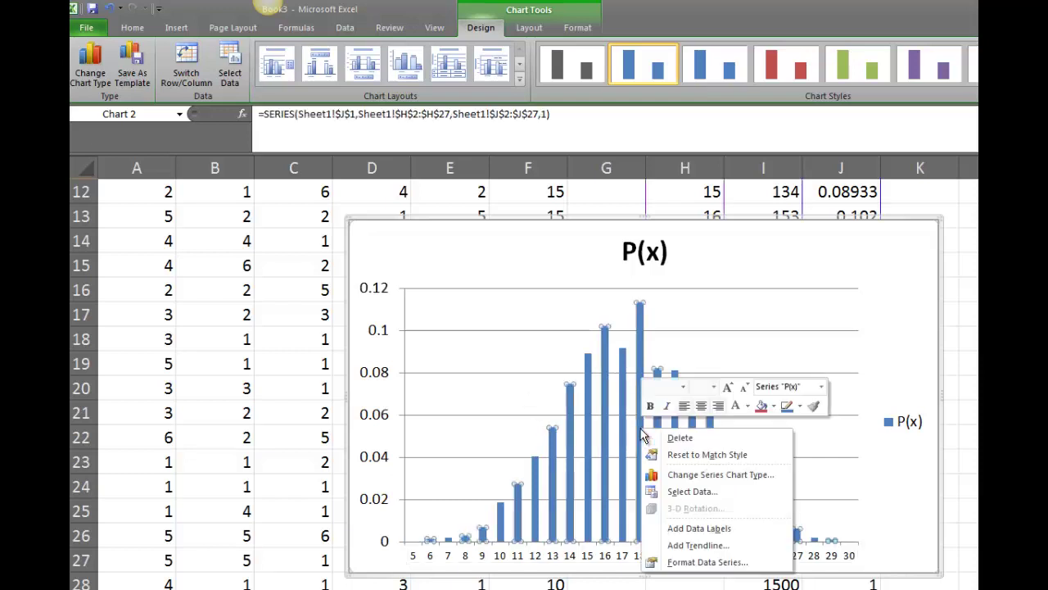
pyautogui.click(709, 563)
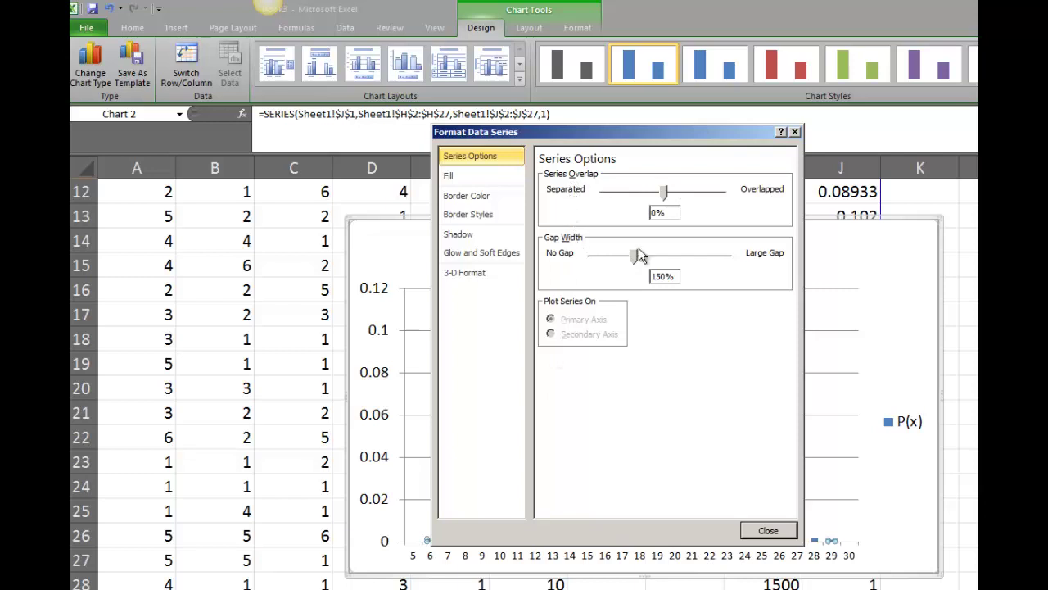
pyautogui.moveTo(638, 261); pyautogui.dragTo(569, 265)
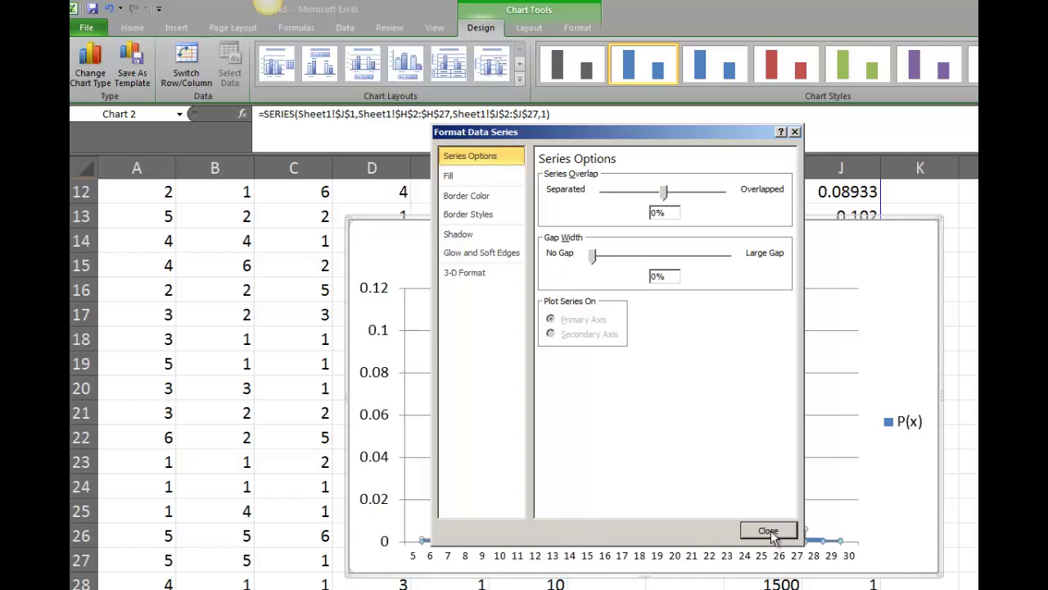
pyautogui.click(769, 530)
pyautogui.click(819, 430)
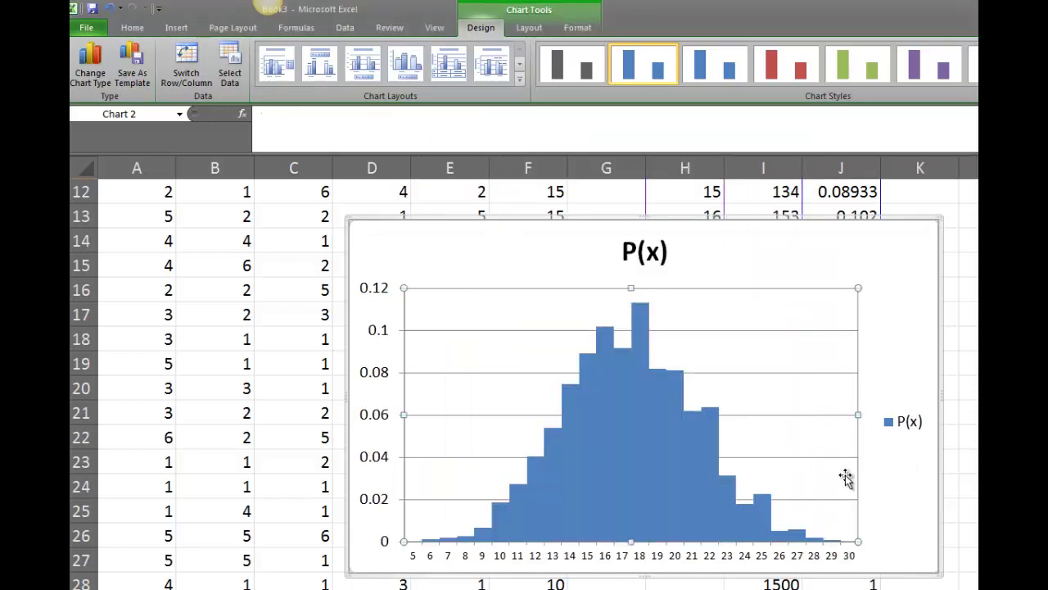
# Apply the chart layout with both axis titles and no legend or gridlines, plus the blue style with white-outlined bars
pyautogui.click(665, 497)
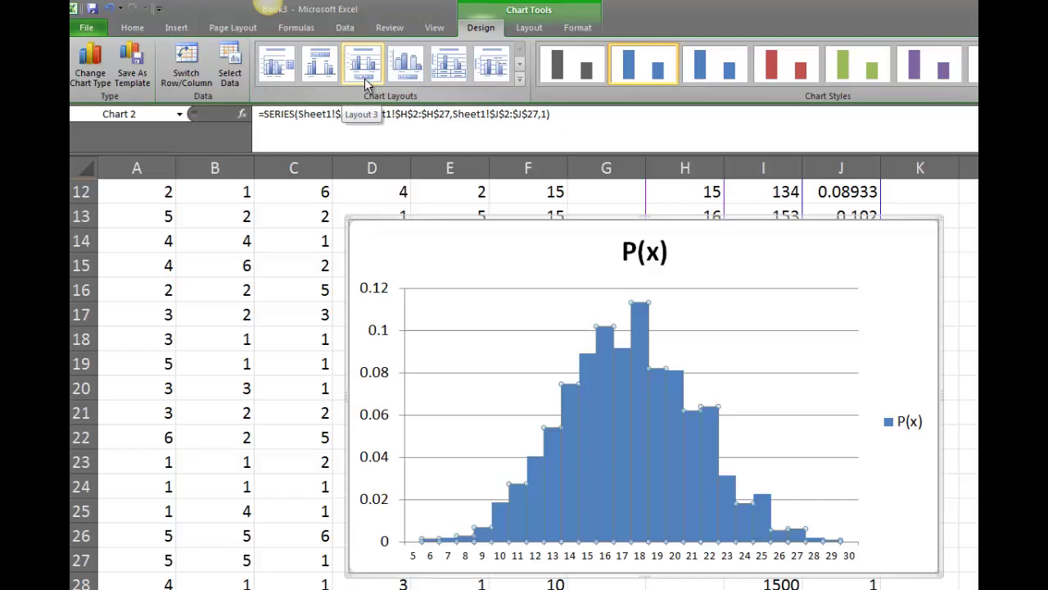
pyautogui.click(520, 71)
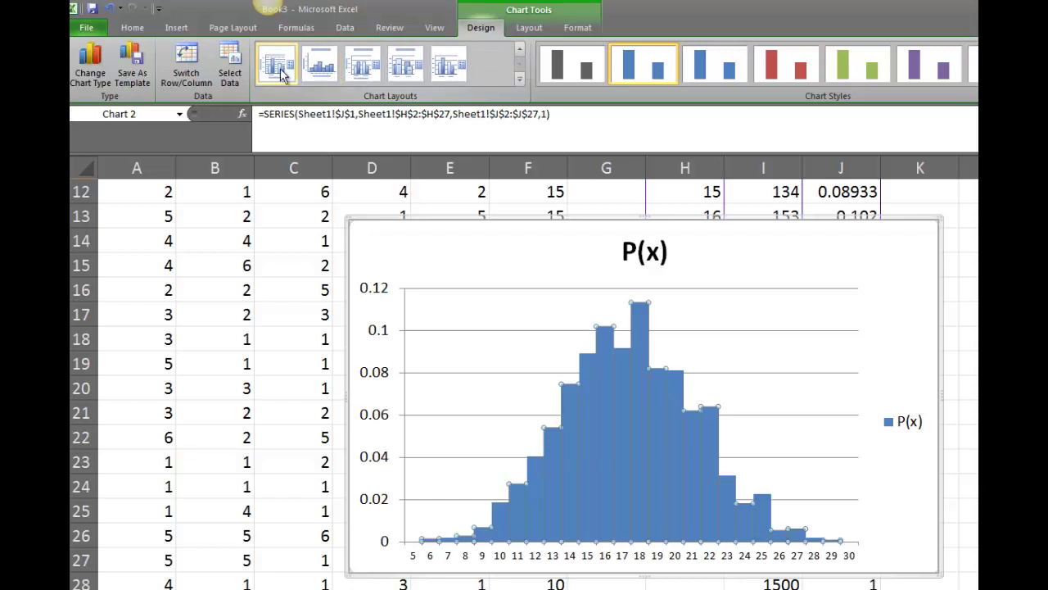
pyautogui.click(323, 71)
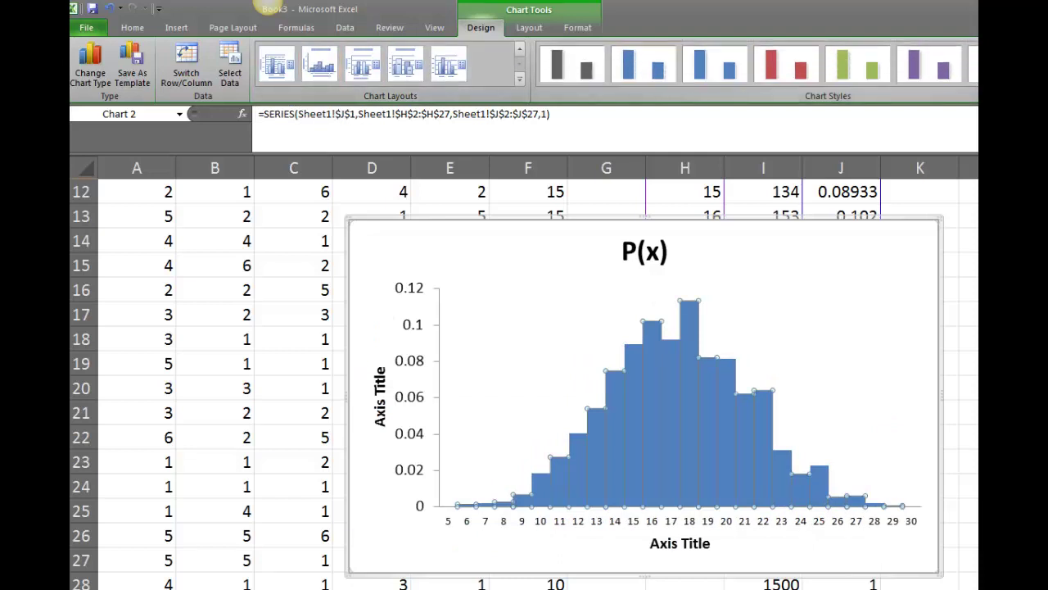
pyautogui.click(638, 72)
pyautogui.click(922, 410)
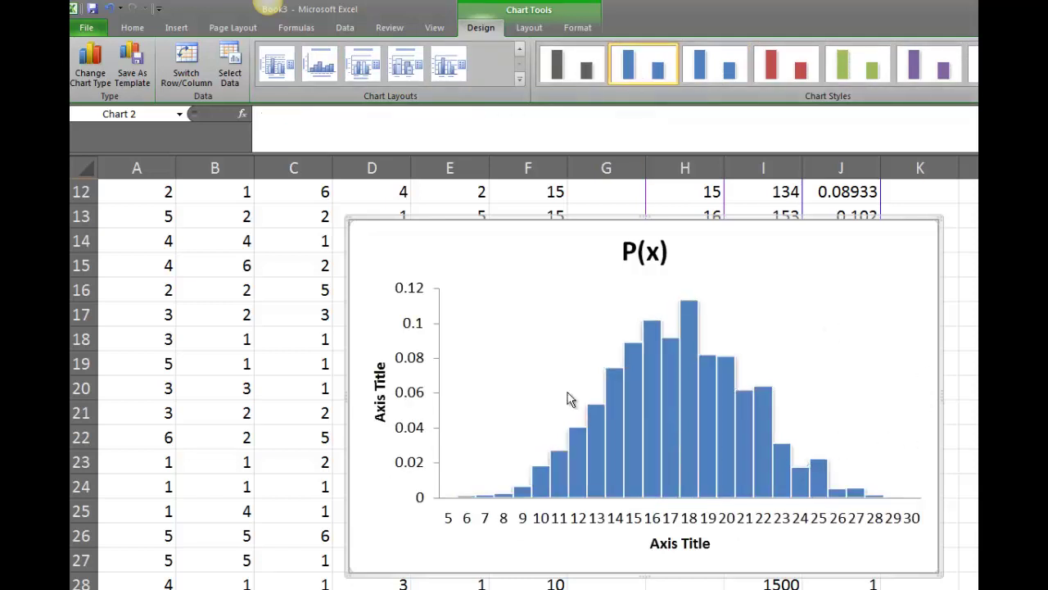
pyautogui.click(666, 547)
pyautogui.doubleClick(667, 547)
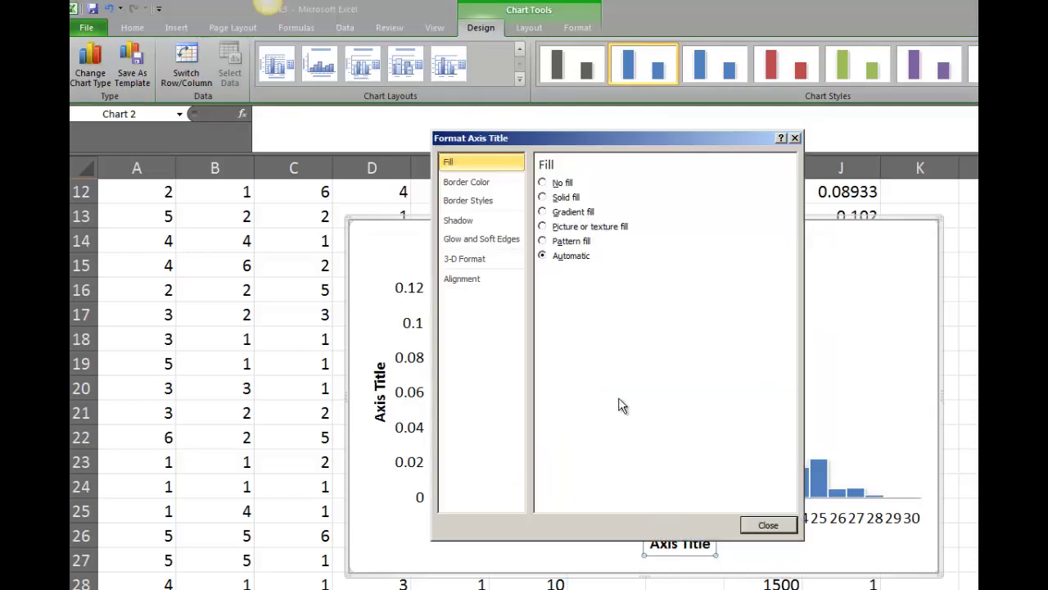
pyautogui.click(767, 525)
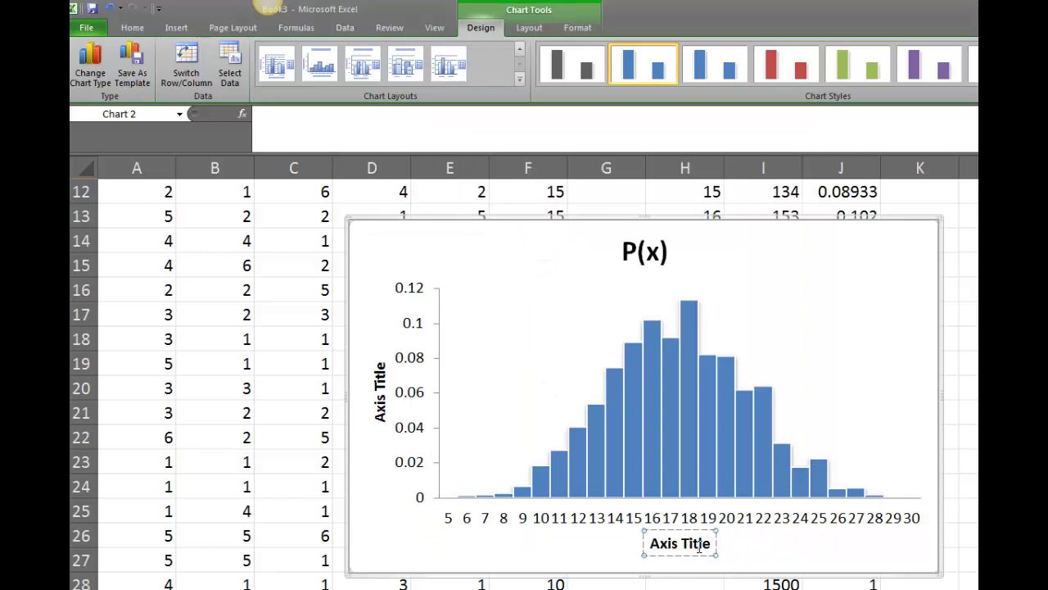
# Replace the horizontal axis title's placeholder text with "Sum of 5 Dice"
pyautogui.doubleClick(697, 543)
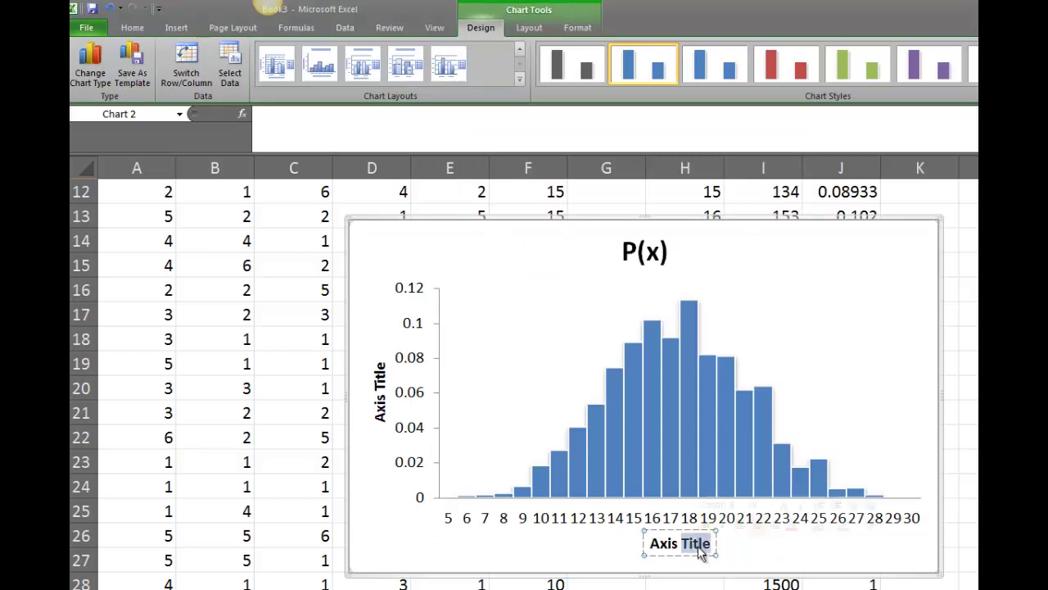
pyautogui.press('BackSpace')
pyautogui.press('BackSpace')
pyautogui.press('BackSpace')
pyautogui.press('BackSpace')
pyautogui.press('BackSpace')
pyautogui.press('BackSpace')
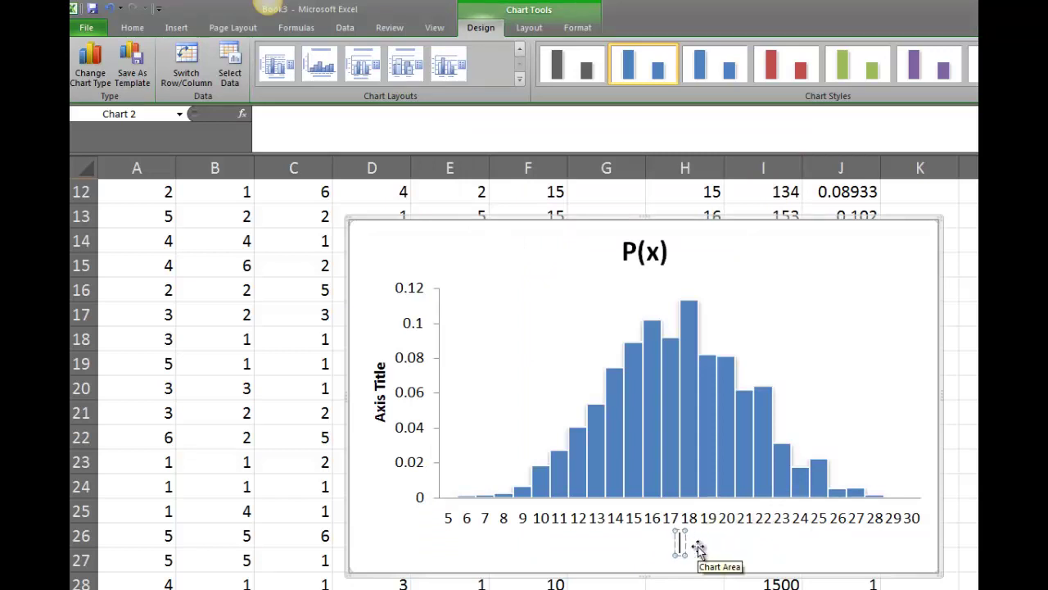
pyautogui.write('Sum of')
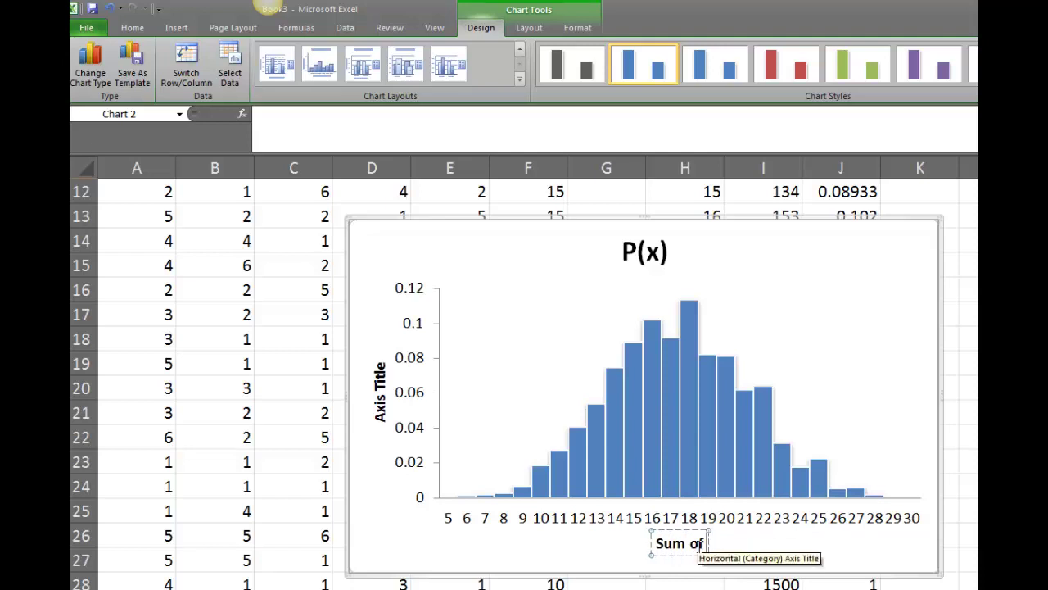
pyautogui.write(' 5 dice')
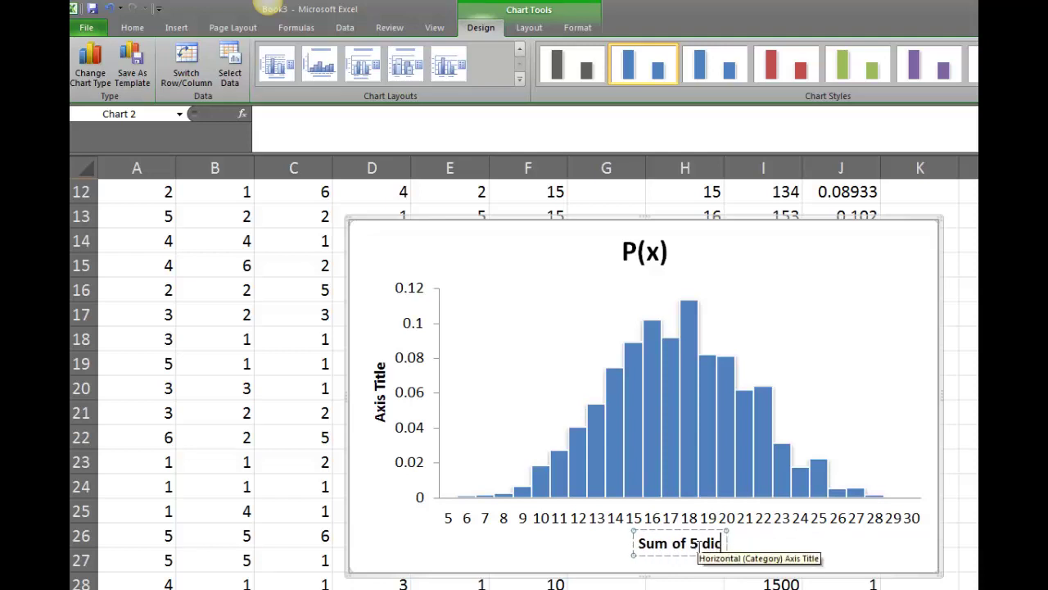
pyautogui.press('BackSpace')
pyautogui.press('BackSpace')
pyautogui.press('BackSpace')
pyautogui.press('BackSpace')
pyautogui.press('BackSpace')
pyautogui.write('Dice')
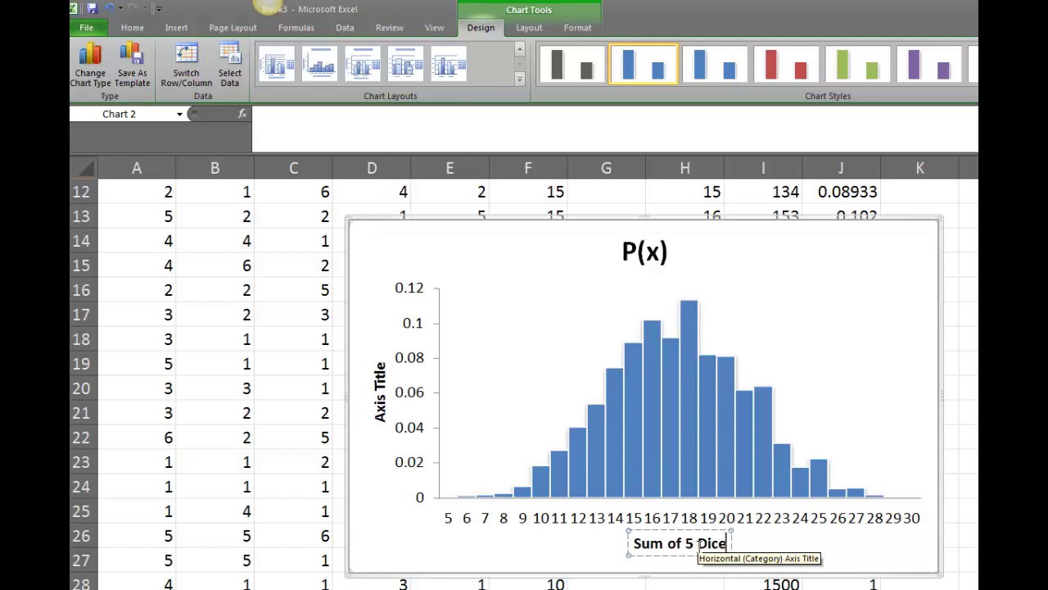
# Replace the vertical axis title's placeholder text with "Relative Frequency"
pyautogui.click(382, 400)
pyautogui.tripleClick(383, 407)
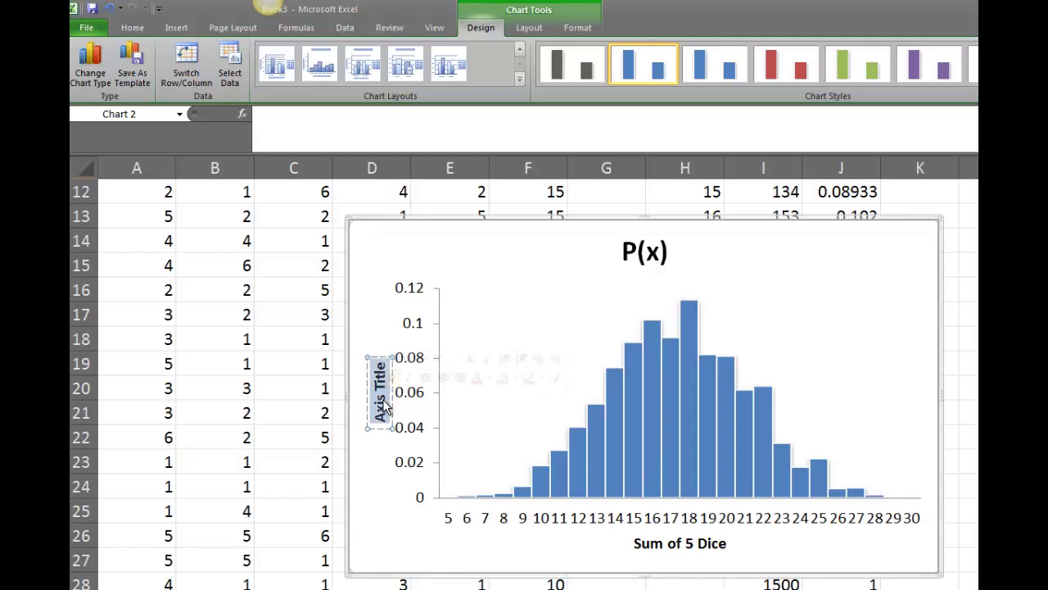
pyautogui.write('Rel')
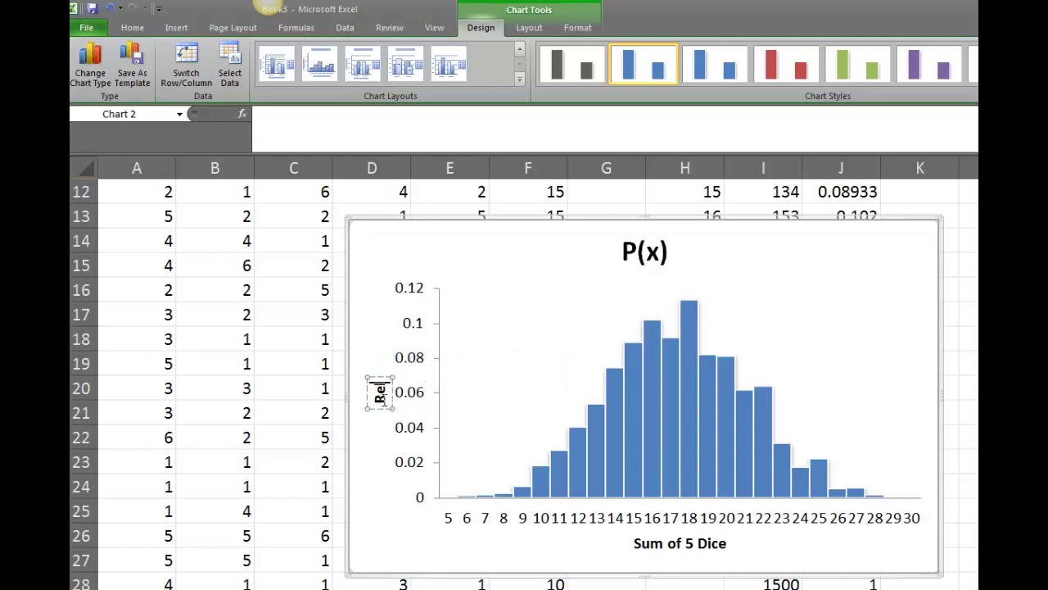
pyautogui.write('ative Fre')
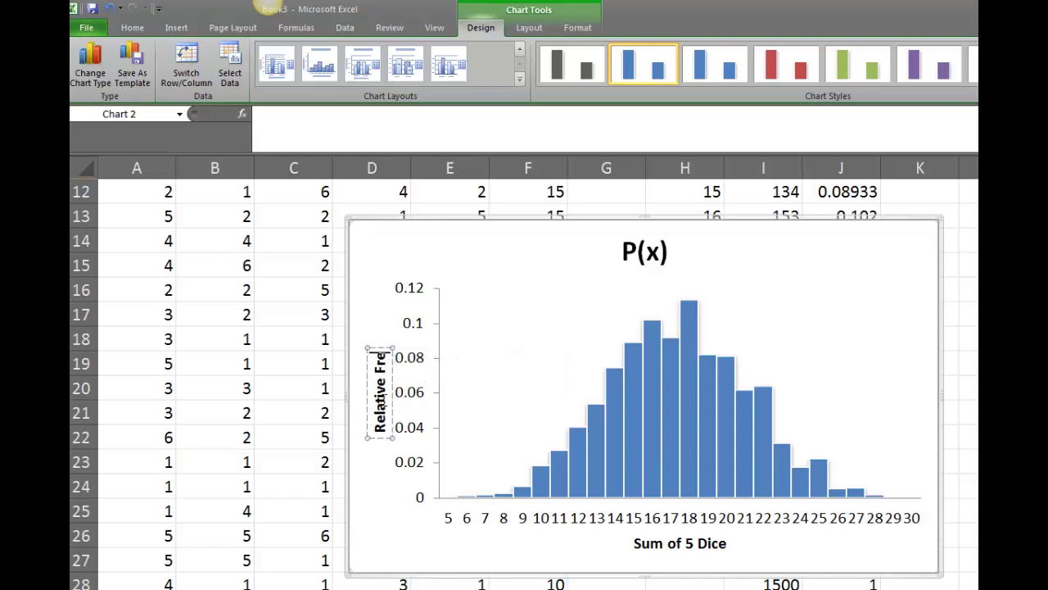
pyautogui.write('quency')
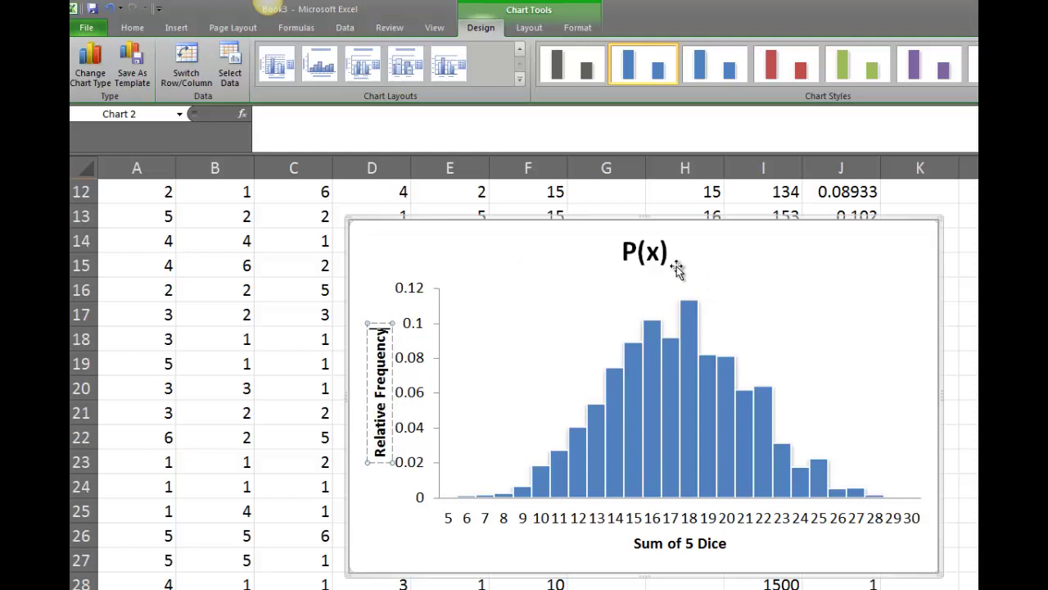
# Change the chart title to "Distribution of the Sums of Five Dice" and finish editing the title text
pyautogui.doubleClick(654, 254)
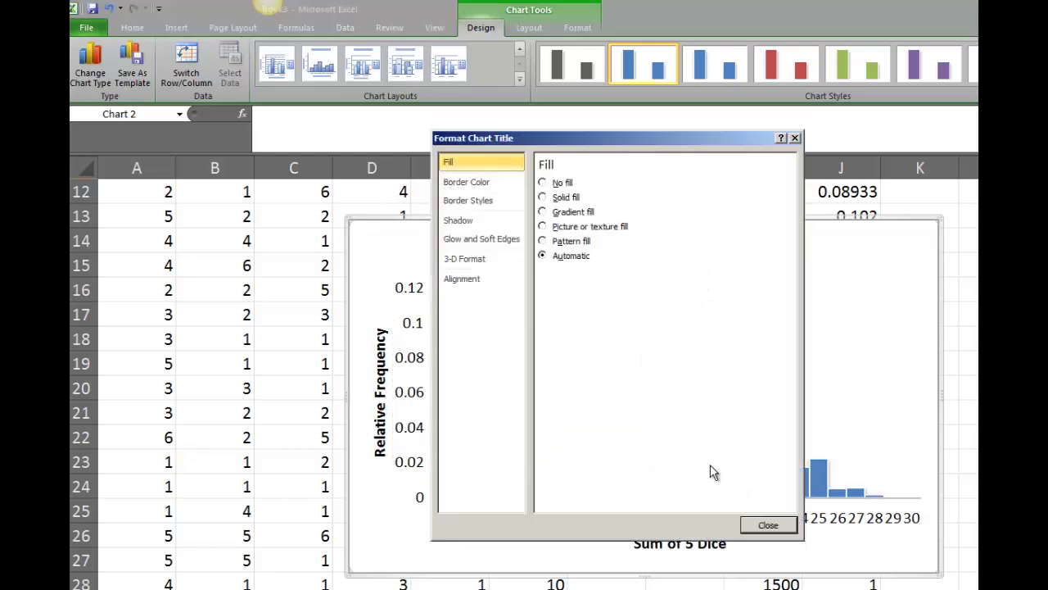
pyautogui.click(766, 525)
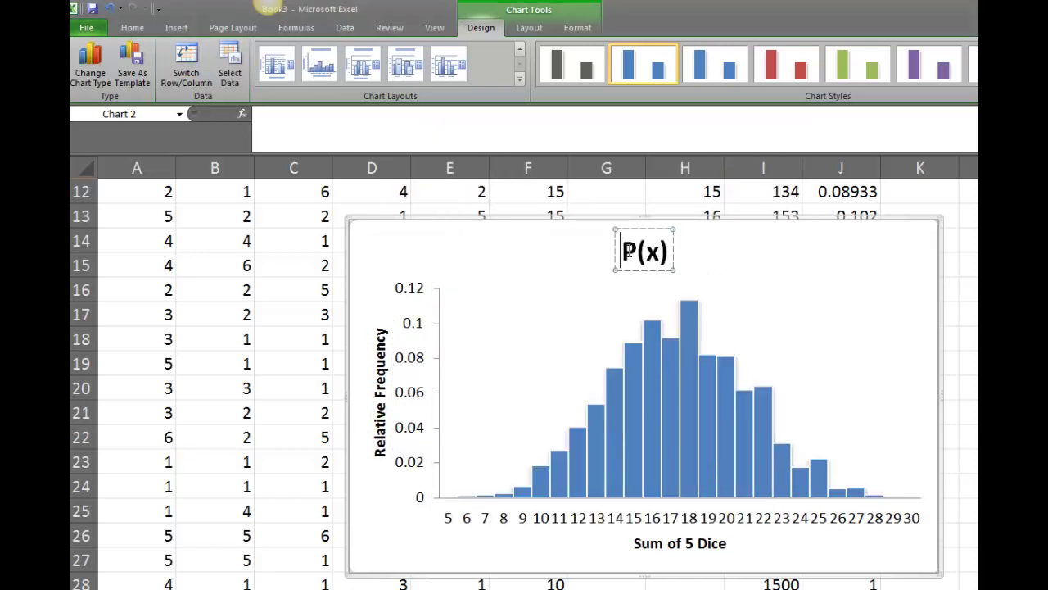
pyautogui.tripleClick(642, 252)
pyautogui.write('D')
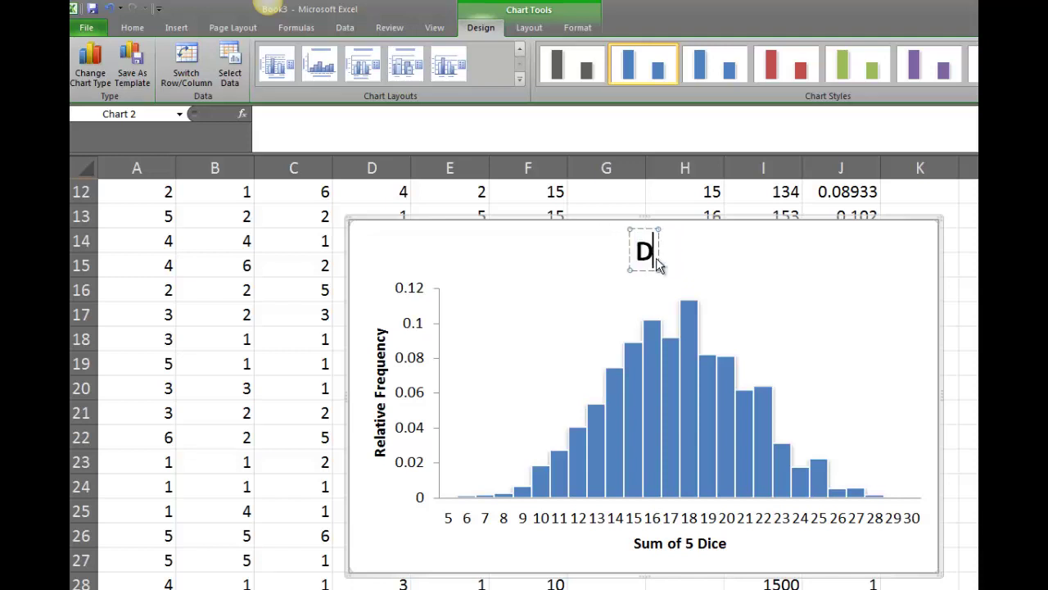
pyautogui.write('istribution of ')
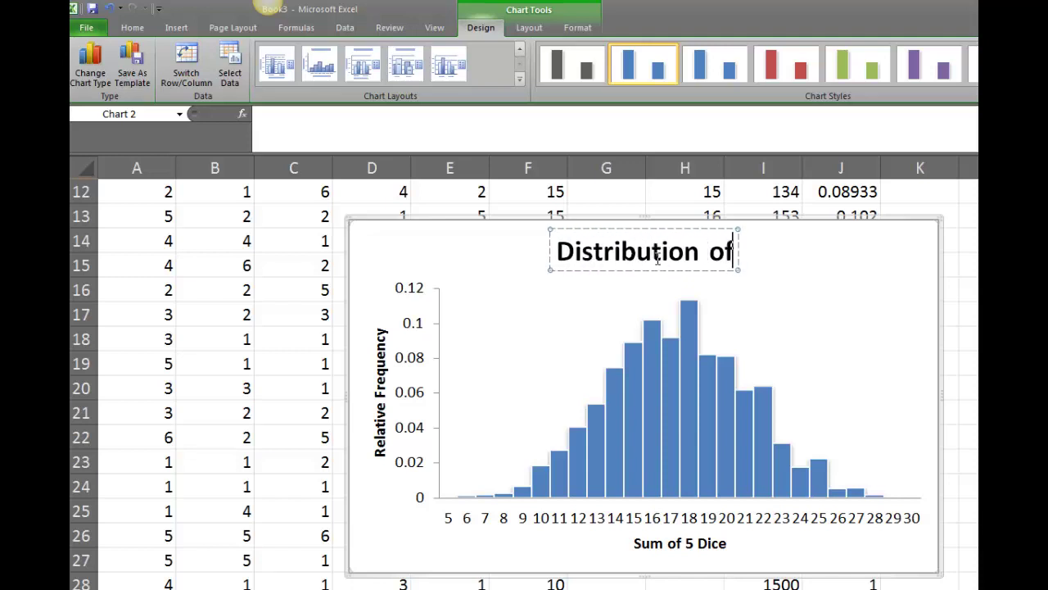
pyautogui.write('the Sum')
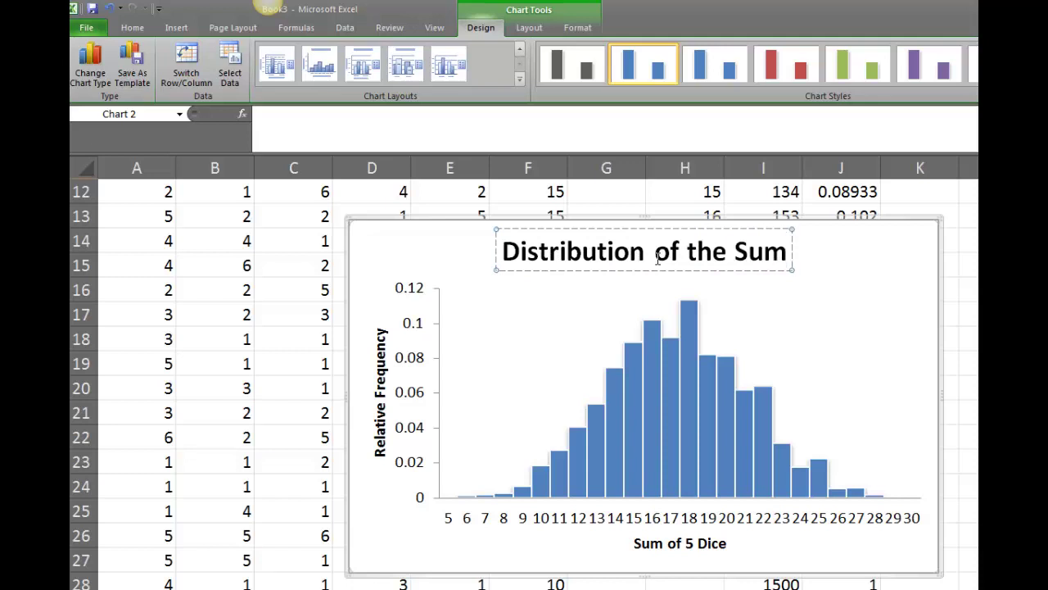
pyautogui.write('s of')
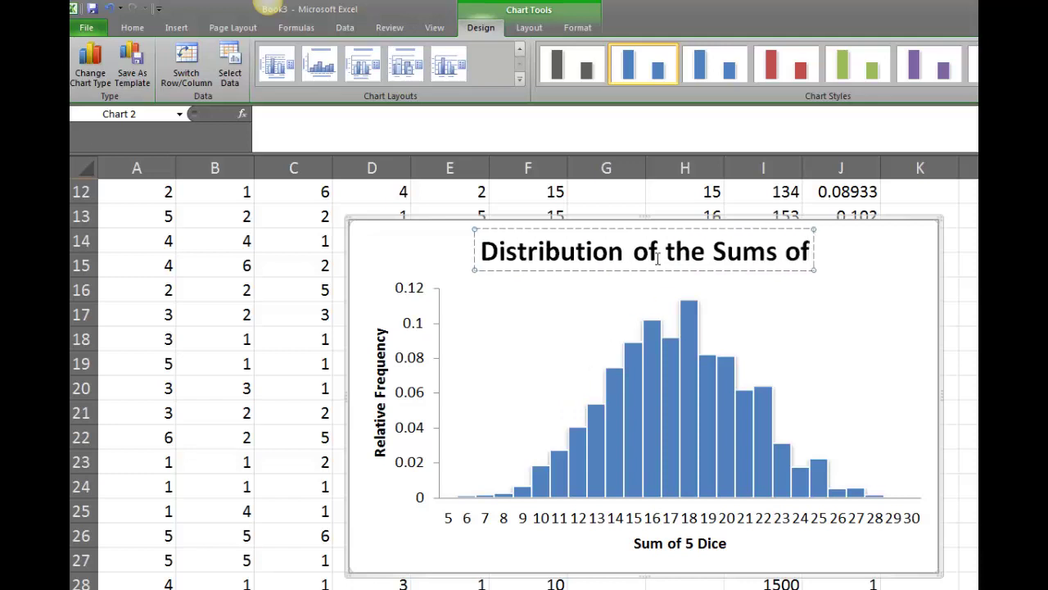
pyautogui.write(' Five Dice')
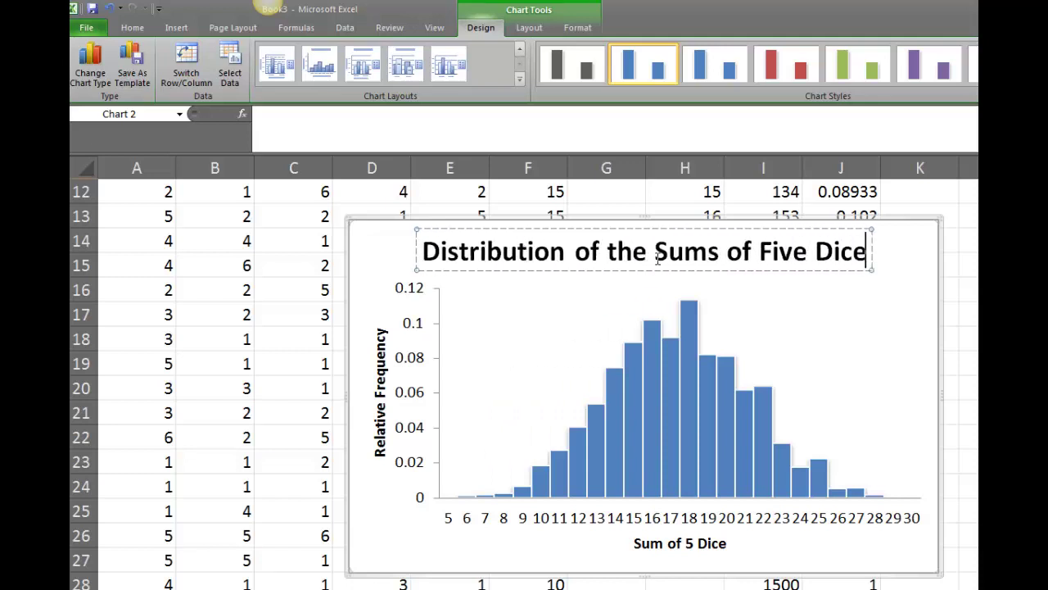
pyautogui.click(927, 390)
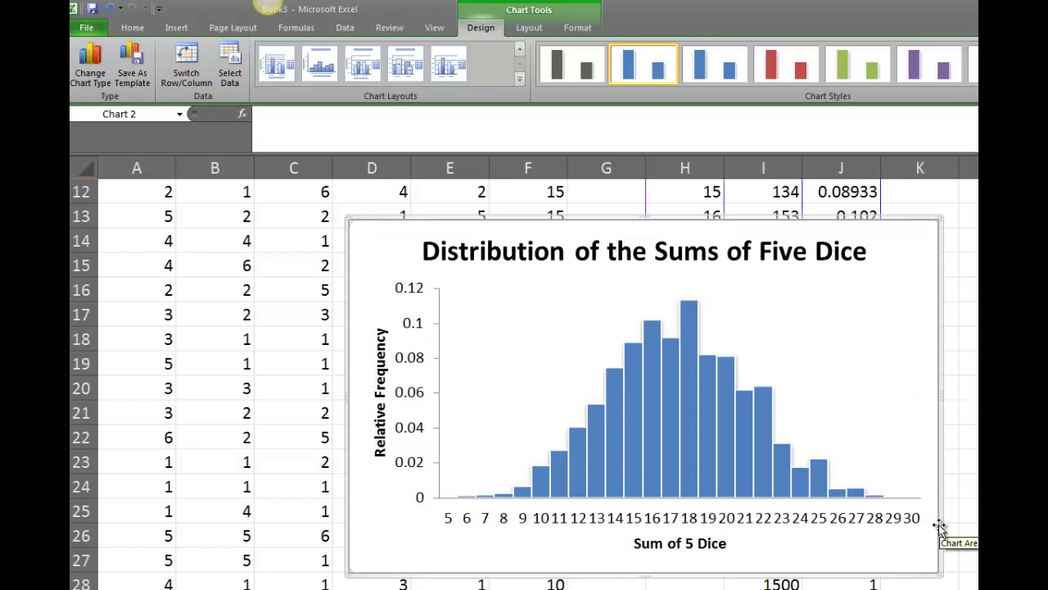
pyautogui.moveTo(502, 501)
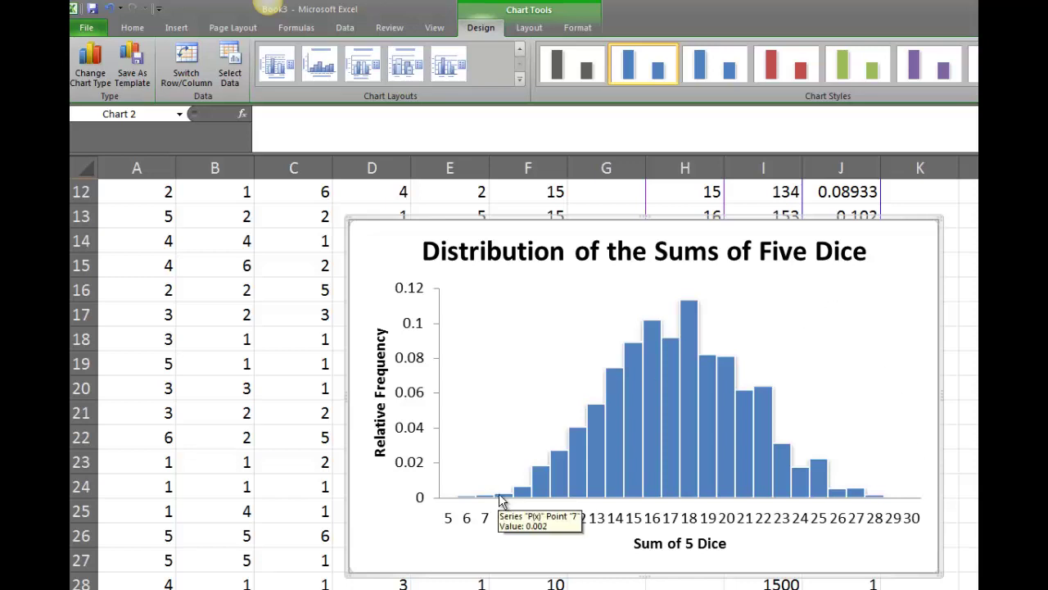